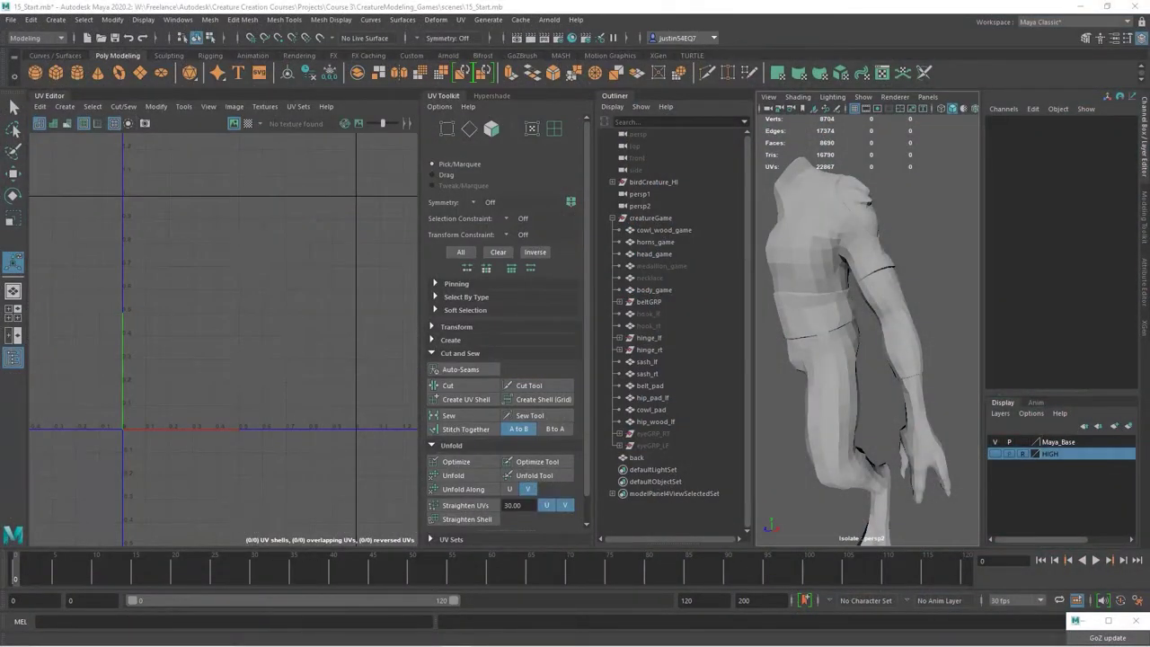
- Apply an automatic UV projection to the body_game mesh
{"action": "left_click", "coordinate": [817, 258]}
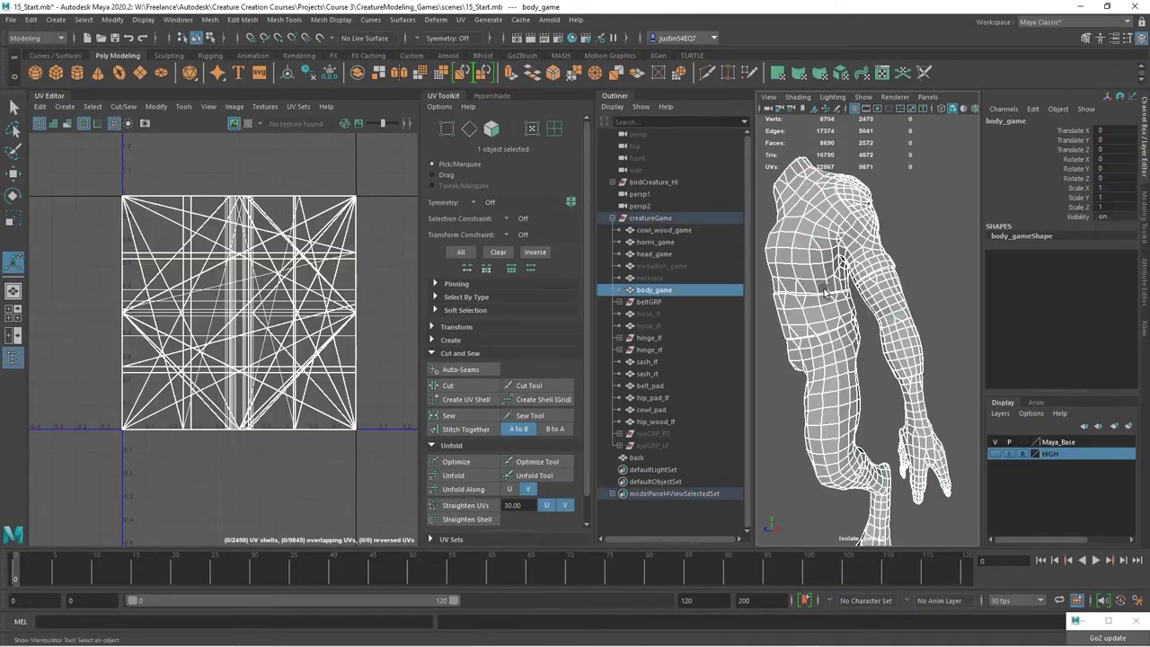
{"action": "left_click", "coordinate": [468, 21]}
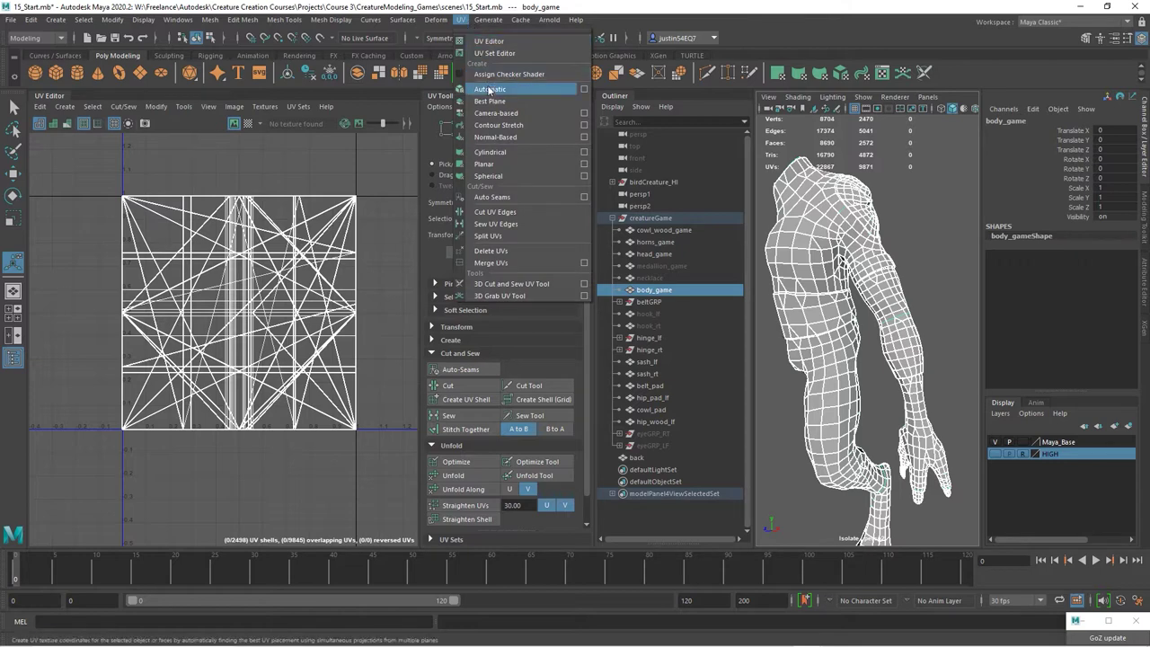
{"action": "left_click", "coordinate": [501, 82]}
- Examine the automatic projection's UV shells and how their seams run over the creature's torso, arms and legs
{"action": "middle_click_drag", "start_coordinate": [359, 301], "coordinate": [325, 229], "text": "alt"}
{"action": "left_click_drag", "start_coordinate": [844, 225], "coordinate": [873, 247], "text": "alt"}
{"action": "middle_click_drag", "start_coordinate": [873, 247], "coordinate": [903, 335], "text": "alt"}
{"action": "left_click_drag", "start_coordinate": [903, 335], "coordinate": [865, 328], "text": "alt"}
{"action": "right_click_drag", "start_coordinate": [865, 329], "coordinate": [859, 329], "text": "alt"}
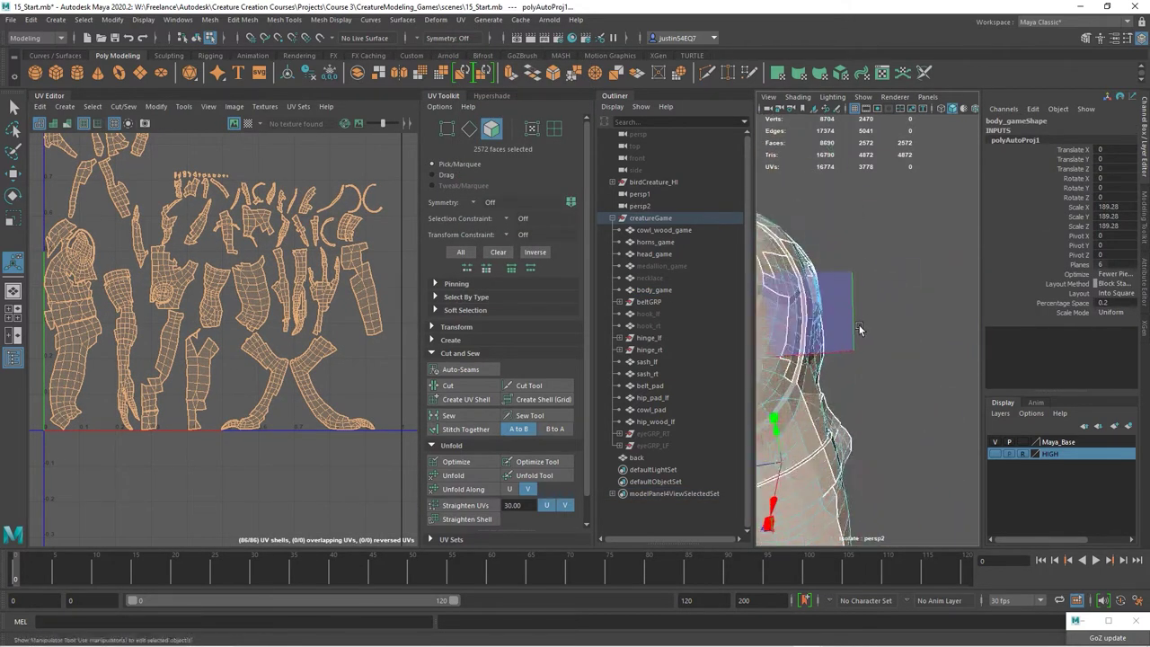
{"action": "left_click_drag", "start_coordinate": [859, 328], "coordinate": [847, 268], "text": "alt"}
{"action": "right_click_drag", "start_coordinate": [863, 322], "coordinate": [824, 334], "text": "alt"}
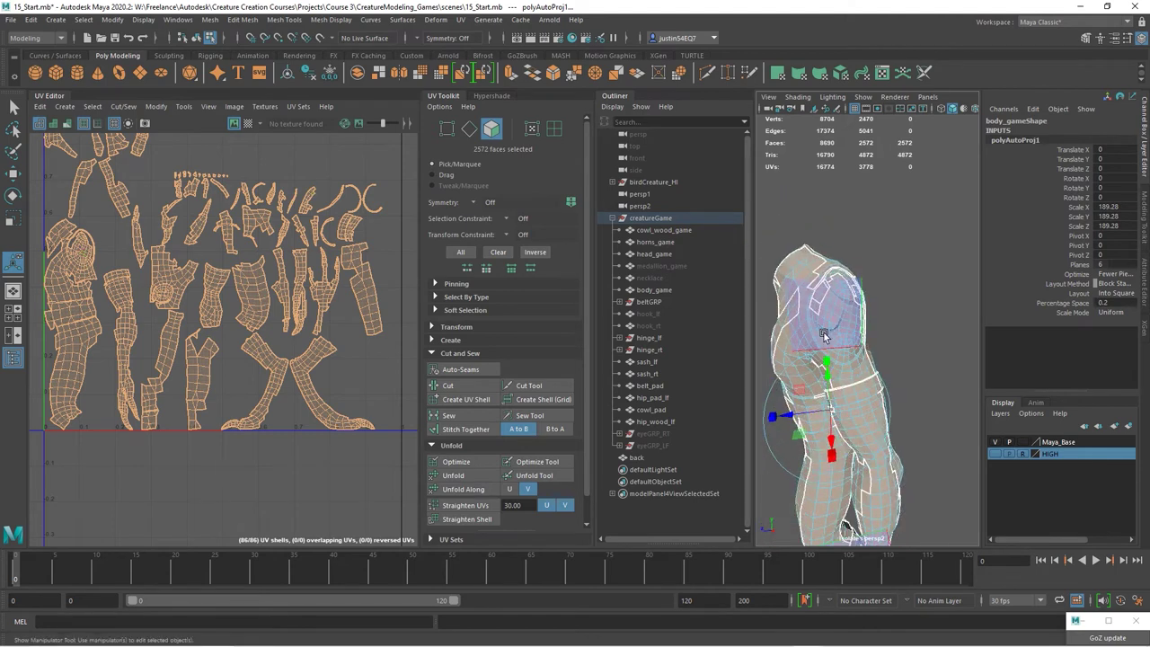
{"action": "left_click_drag", "start_coordinate": [845, 373], "coordinate": [863, 321], "text": "alt"}
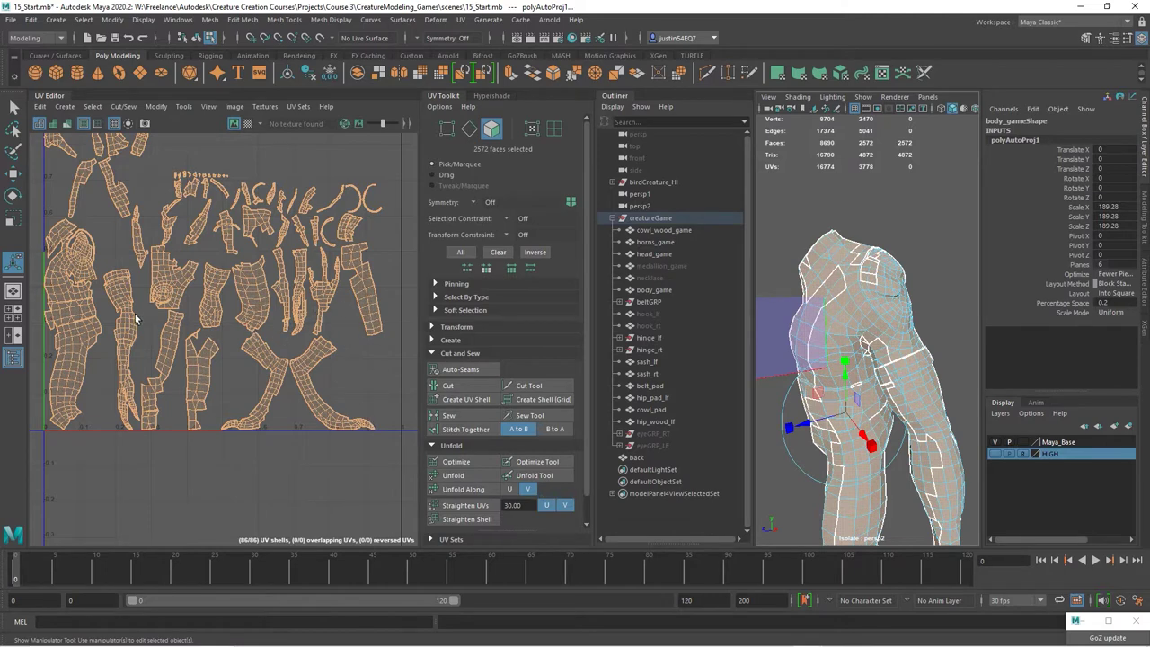
- Cut the UVs along the two edge loops above and below the hip band on the large torso-and-leg shell
{"action": "middle_click_drag", "start_coordinate": [135, 319], "coordinate": [310, 282], "text": "alt"}
{"action": "right_click_drag", "start_coordinate": [310, 282], "coordinate": [367, 311], "text": "alt"}
{"action": "middle_click_drag", "start_coordinate": [310, 238], "coordinate": [288, 332], "text": "alt"}
{"action": "right_click_drag", "start_coordinate": [229, 285], "coordinate": [268, 297], "text": "alt"}
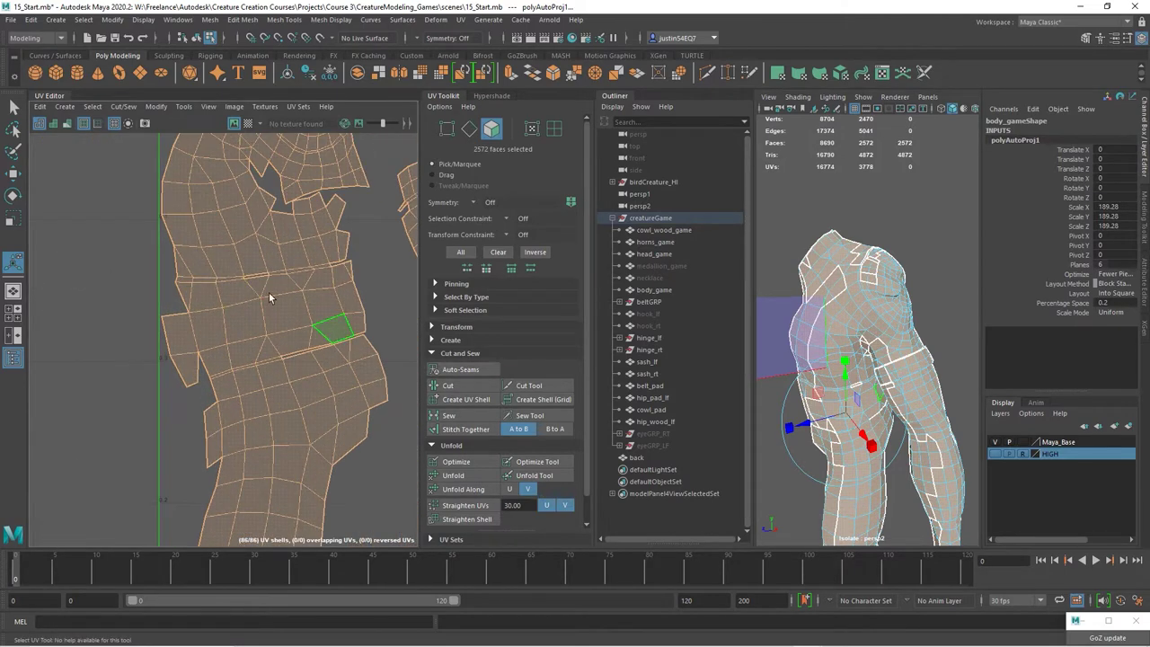
{"action": "key", "text": "F10"}
{"action": "scroll", "coordinate": [216, 264], "scroll_direction": "up", "scroll_amount": 3}
{"action": "left_click", "coordinate": [208, 293]}
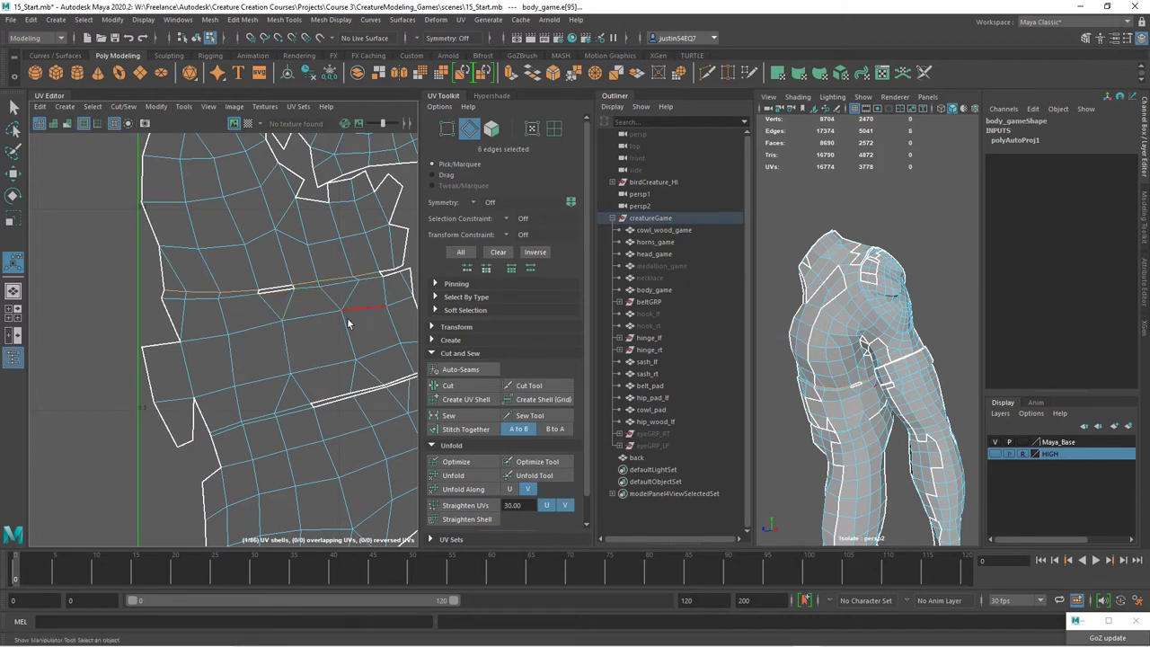
{"action": "middle_click_drag", "start_coordinate": [390, 395], "coordinate": [294, 400], "text": "alt"}
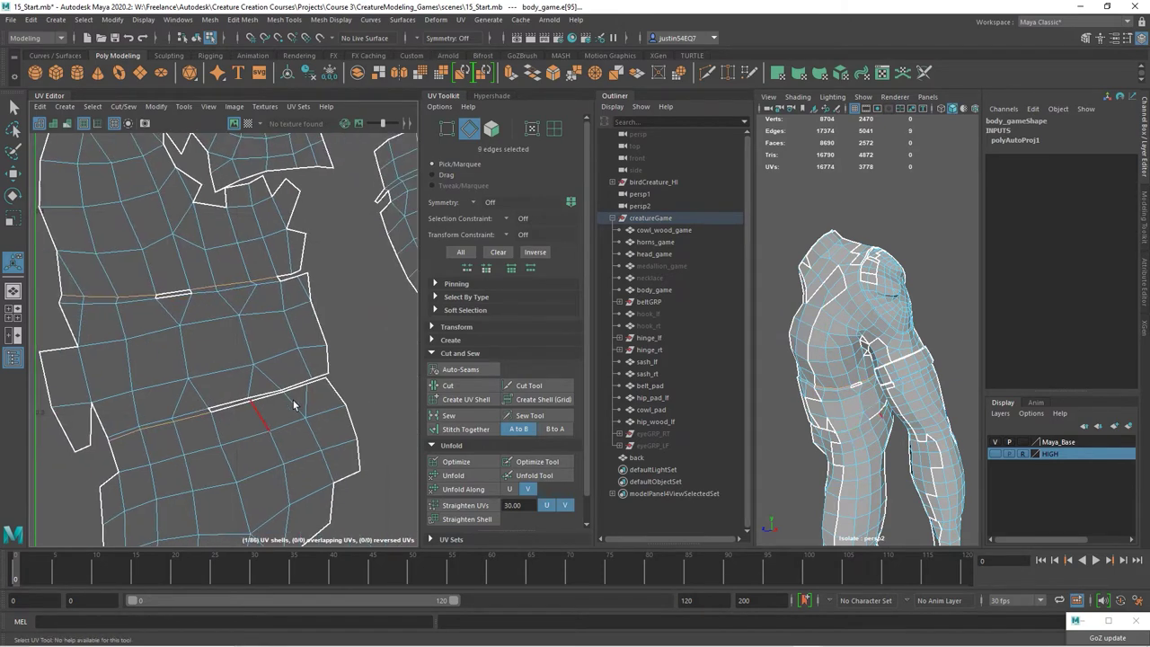
{"action": "right_click_drag", "start_coordinate": [294, 401], "coordinate": [233, 391], "text": "alt"}
{"action": "left_click", "coordinate": [488, 384]}
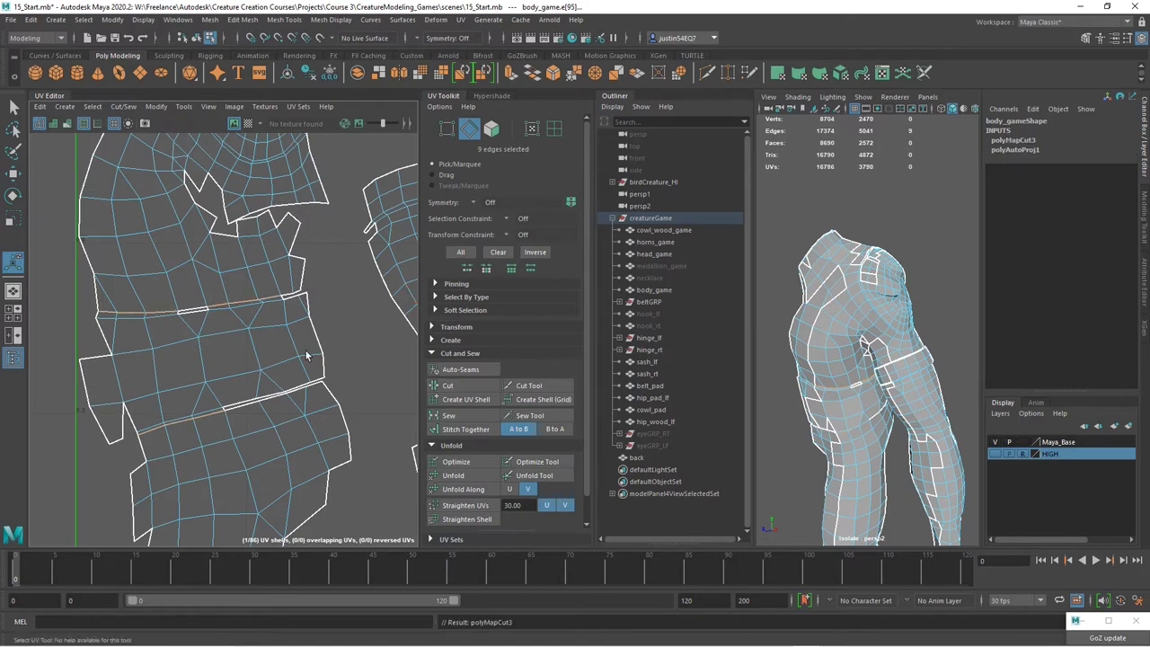
- Move the separated hip band shell into empty UV space and stitch its jagged side edges to the matching piece
{"action": "scroll", "coordinate": [267, 368], "scroll_direction": "down", "scroll_amount": 3}
{"action": "key", "text": "ctrl+F12"}
{"action": "scroll", "coordinate": [267, 369], "scroll_direction": "down", "scroll_amount": 2}
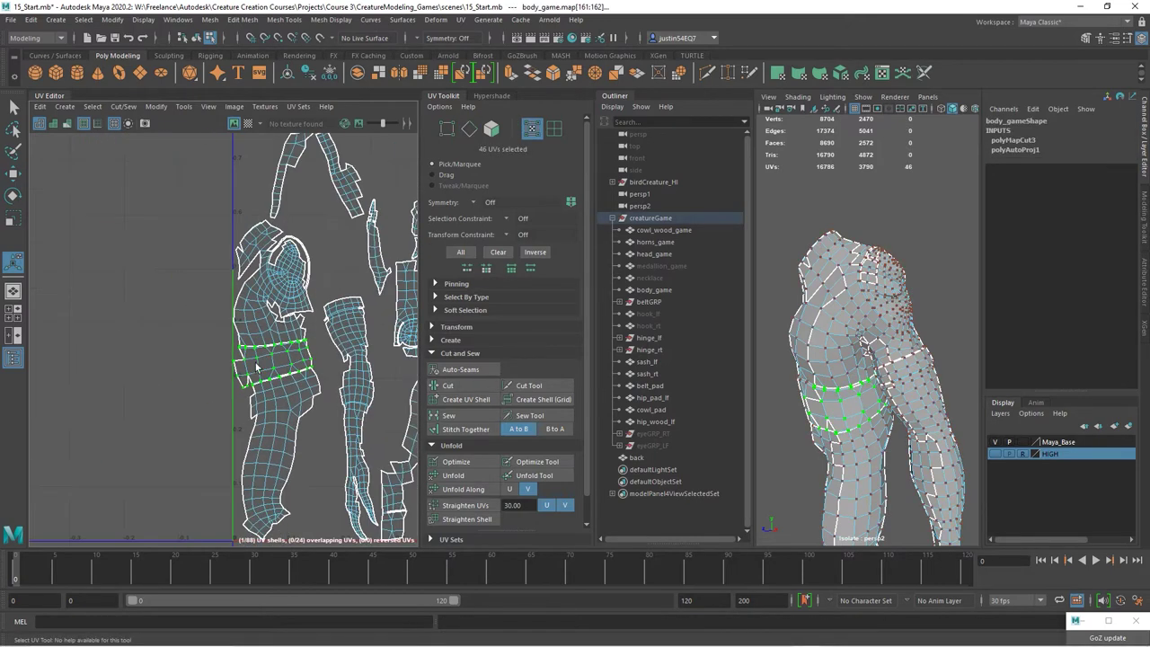
{"action": "left_click_drag", "start_coordinate": [273, 365], "coordinate": [137, 352]}
{"action": "right_click_drag", "start_coordinate": [120, 354], "coordinate": [120, 320]}
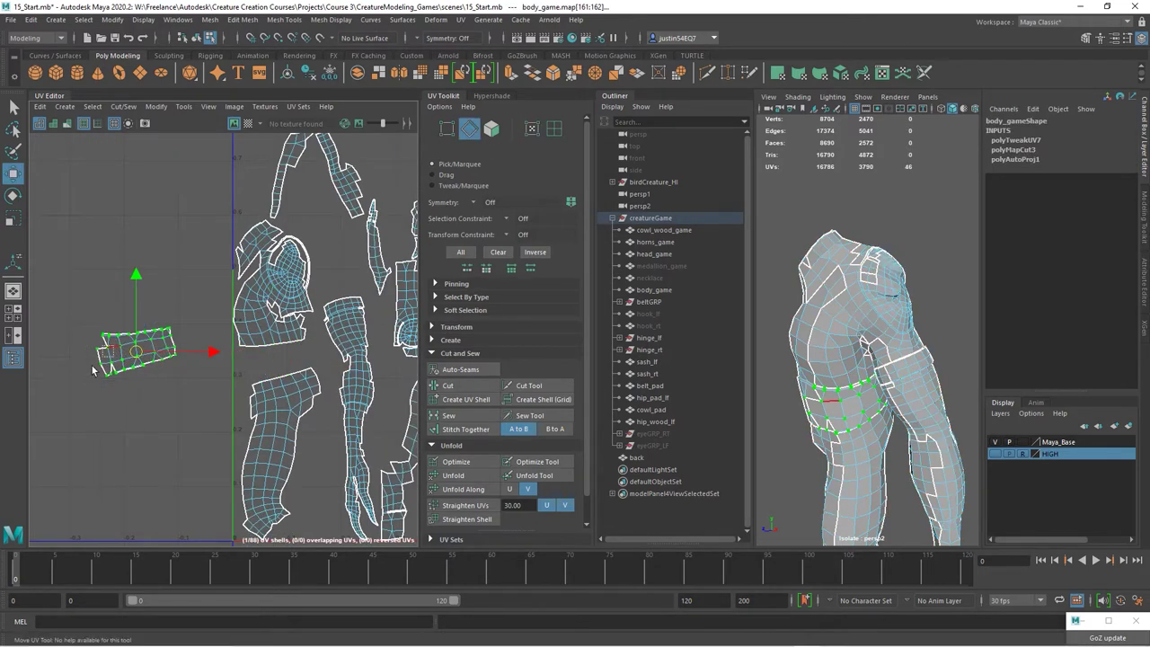
{"action": "left_click_drag", "start_coordinate": [89, 376], "coordinate": [108, 352]}
{"action": "left_click", "coordinate": [466, 429]}
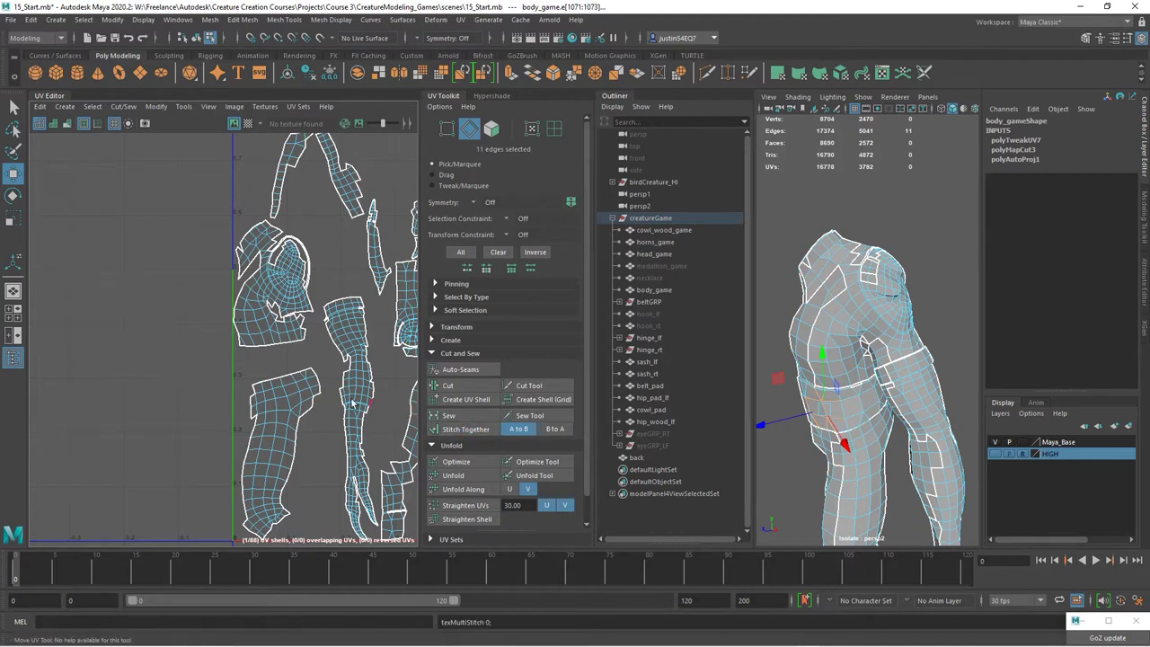
- Cut the joined hip band off the adjoining vertical shell and separate it into its own shell
{"action": "middle_click_drag", "start_coordinate": [413, 370], "coordinate": [304, 238], "text": "alt"}
{"action": "right_click_drag", "start_coordinate": [303, 270], "coordinate": [441, 365], "text": "alt"}
{"action": "right_click_drag", "start_coordinate": [349, 370], "coordinate": [331, 345]}
{"action": "double_click", "coordinate": [328, 348]}
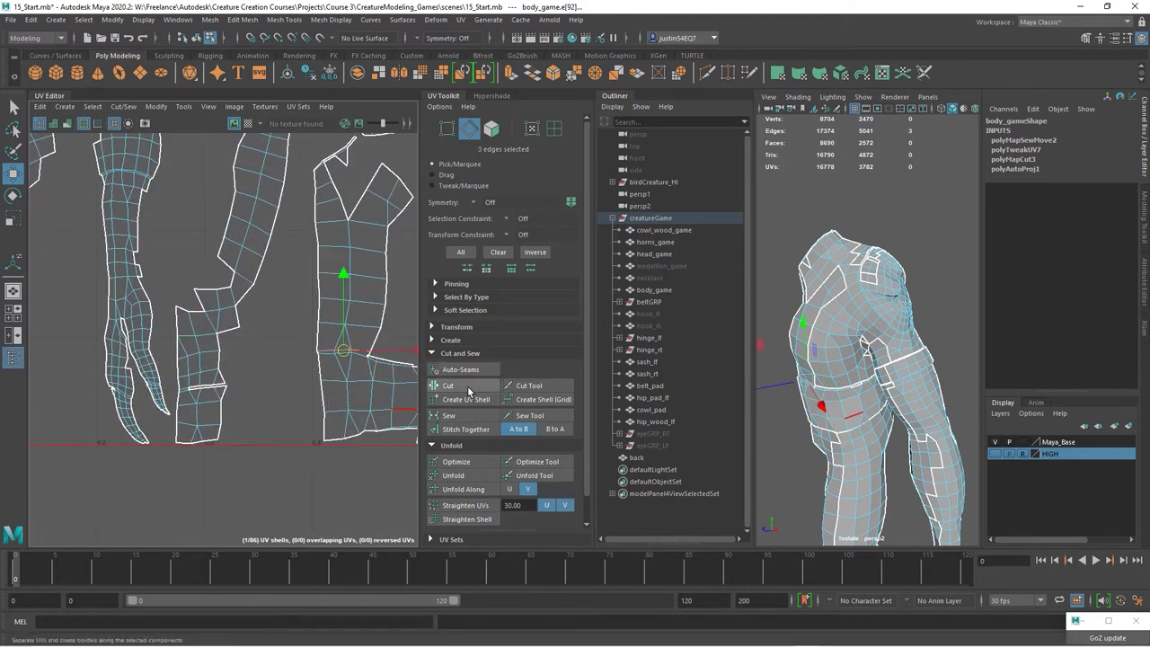
{"action": "left_click", "coordinate": [467, 387]}
{"action": "right_click_drag", "start_coordinate": [343, 386], "coordinate": [372, 406]}
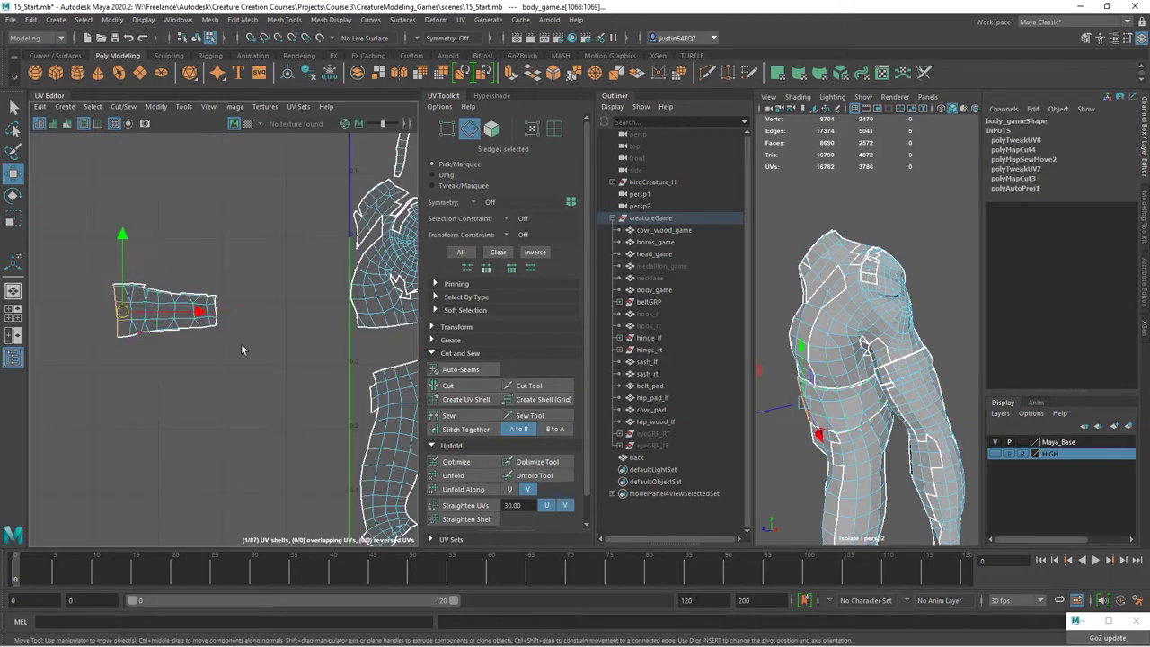
- Sew the small open notch near the wide end of the hip band's upper edge
{"action": "left_click", "coordinate": [454, 429]}
{"action": "middle_click_drag", "start_coordinate": [252, 361], "coordinate": [91, 353], "text": "alt"}
{"action": "right_click_drag", "start_coordinate": [256, 370], "coordinate": [192, 361], "text": "alt"}
{"action": "middle_click_drag", "start_coordinate": [238, 337], "coordinate": [312, 359], "text": "alt"}
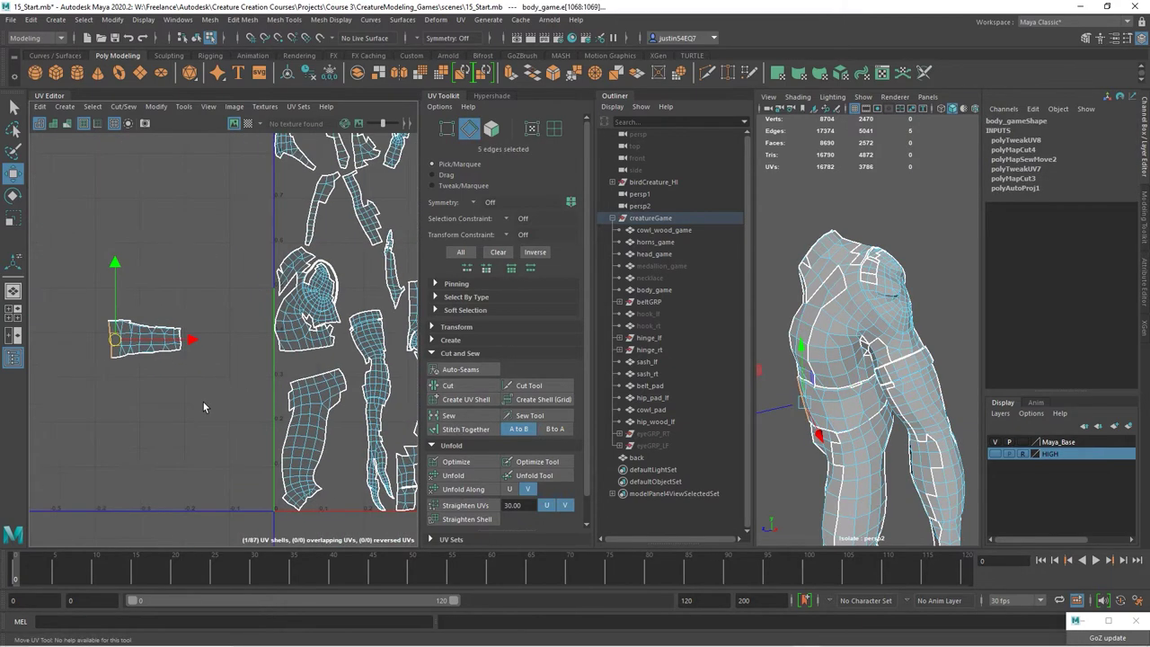
{"action": "left_click", "coordinate": [206, 405]}
{"action": "scroll", "coordinate": [111, 338], "scroll_direction": "up", "scroll_amount": 3}
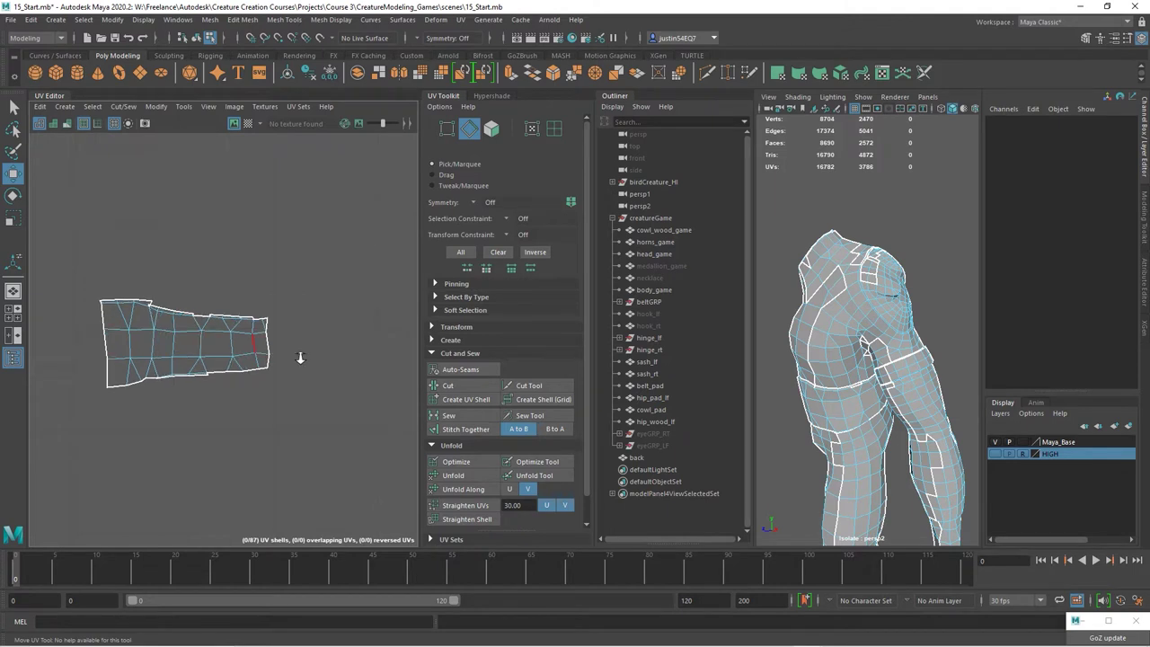
{"action": "scroll", "coordinate": [185, 317], "scroll_direction": "up", "scroll_amount": 5}
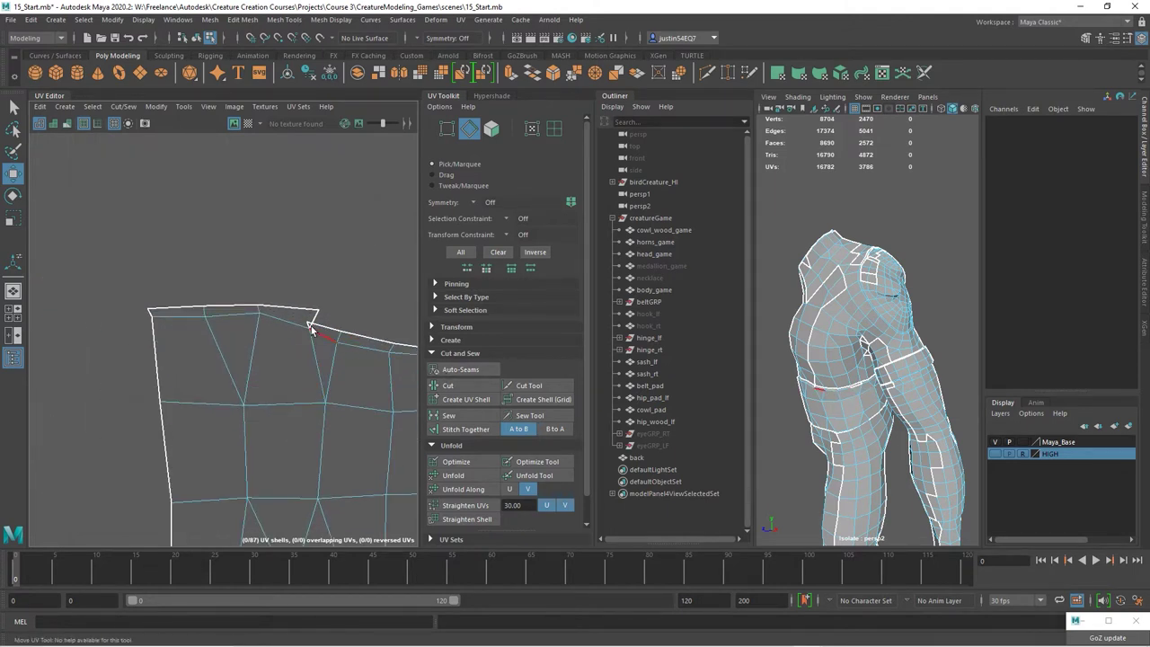
{"action": "left_click", "coordinate": [314, 322]}
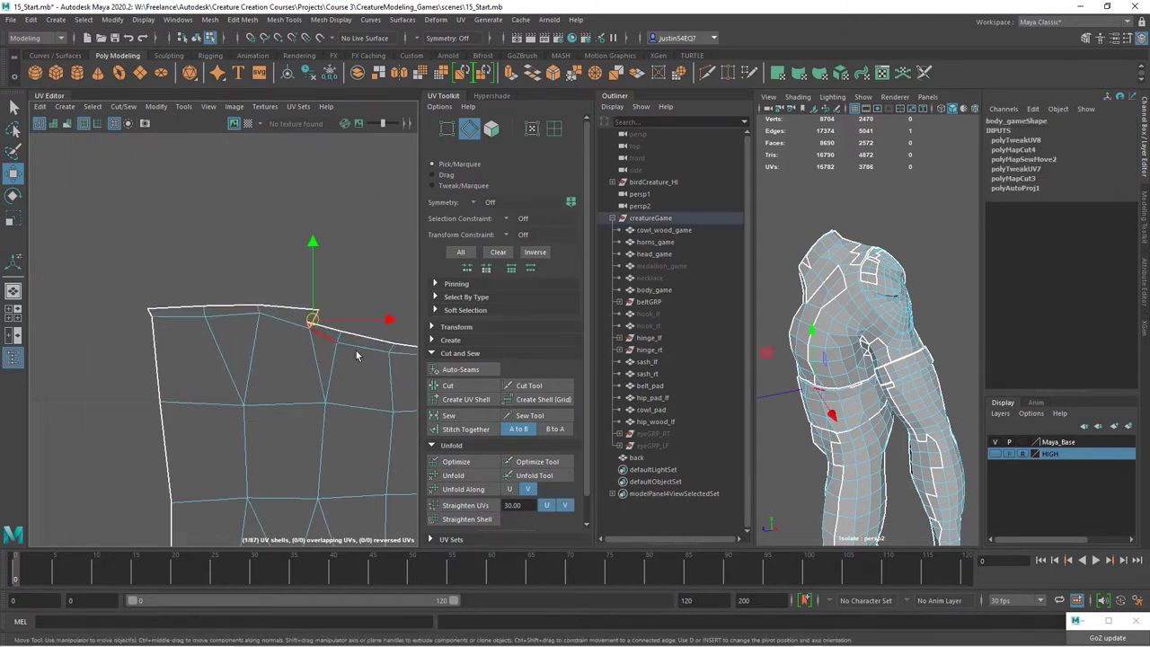
{"action": "left_click", "coordinate": [464, 415]}
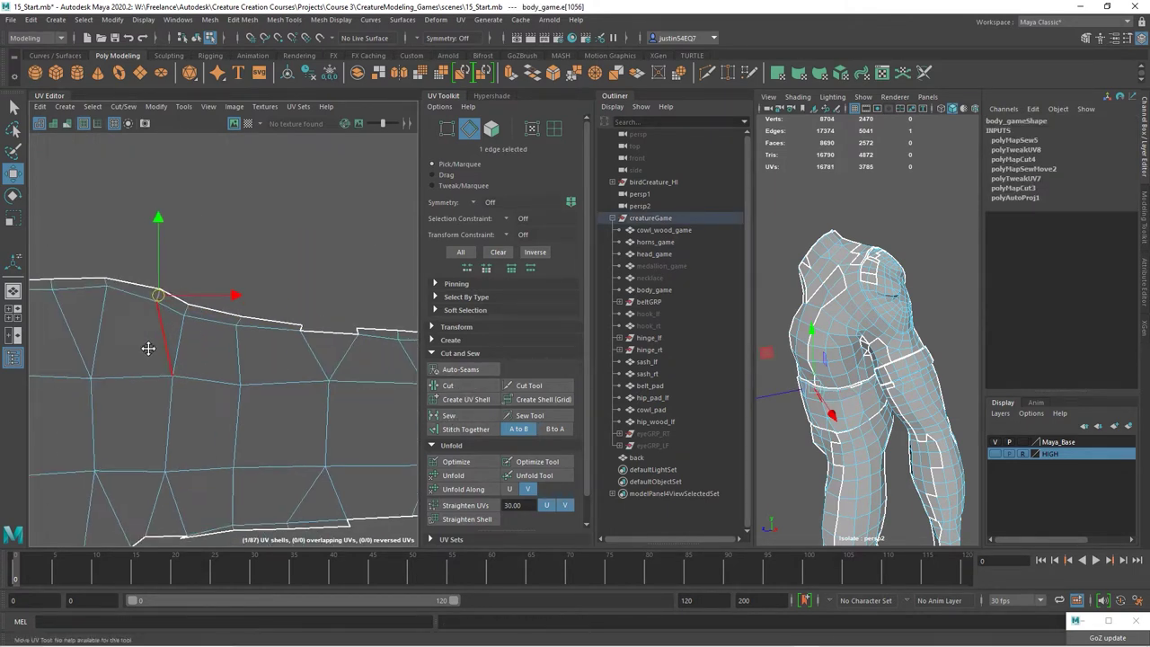
- Stitch the matching strips onto the hip band's upper edge and sew the small gaps between them
{"action": "left_click", "coordinate": [456, 430]}
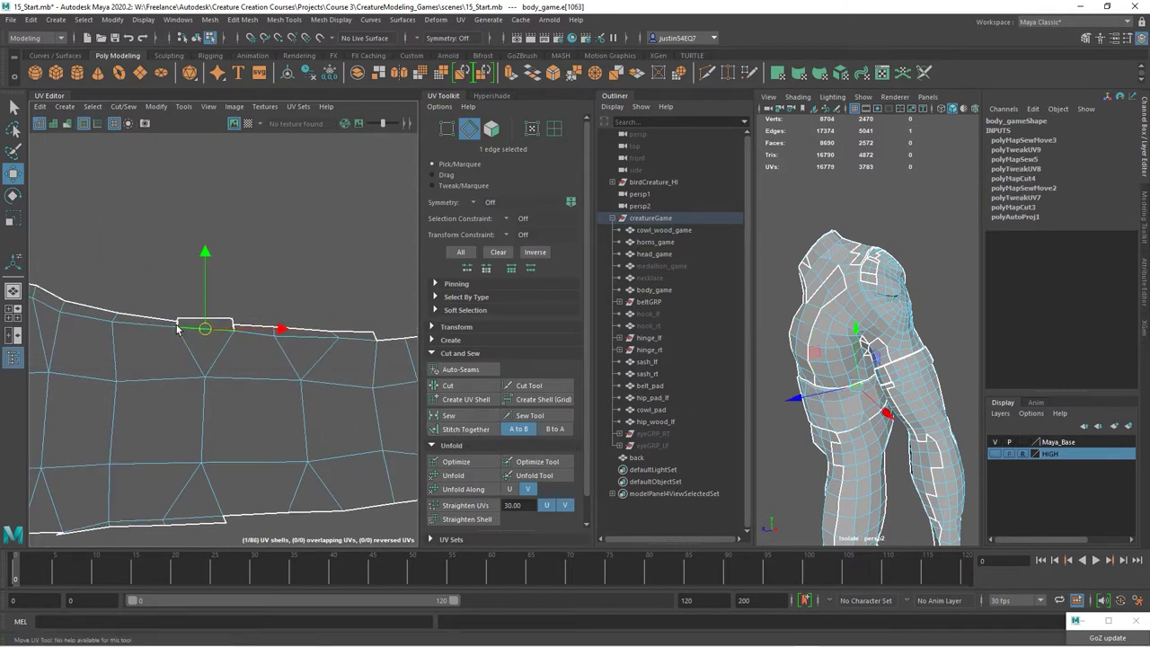
{"action": "left_click", "coordinate": [191, 327]}
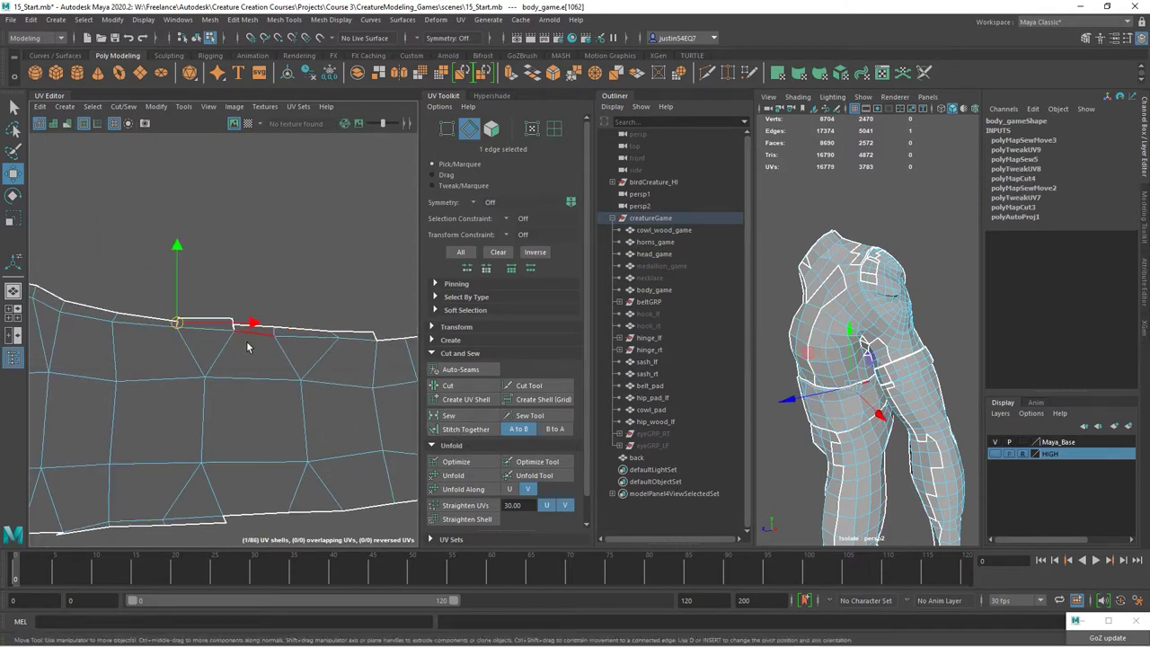
{"action": "left_click", "coordinate": [460, 416]}
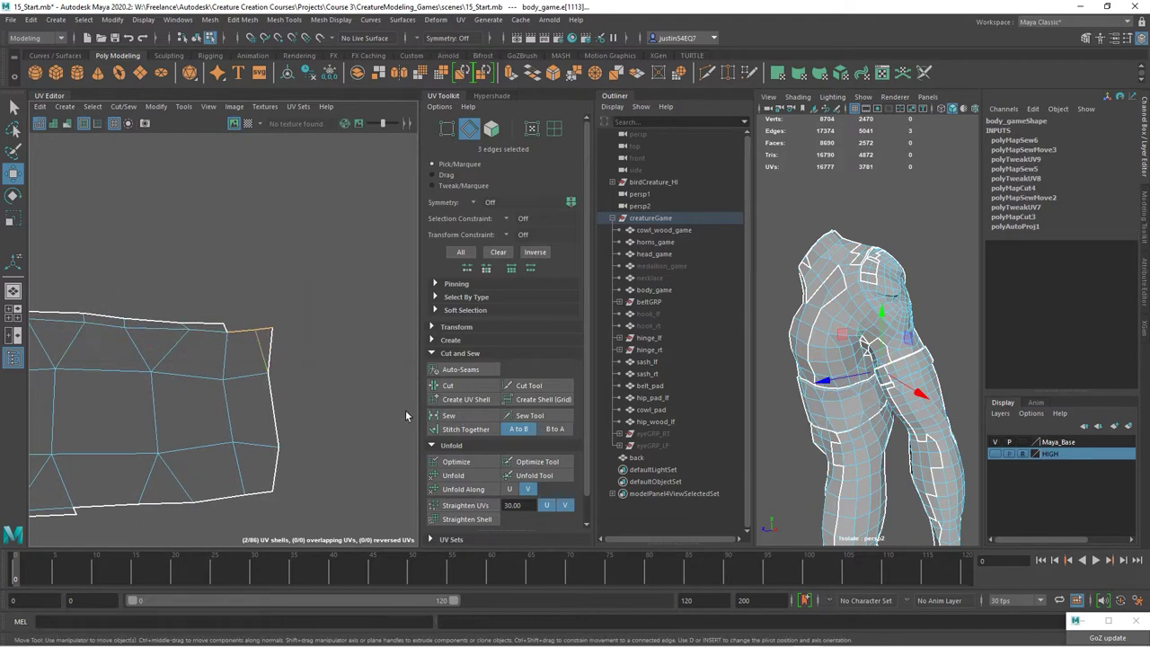
{"action": "left_click", "coordinate": [456, 431]}
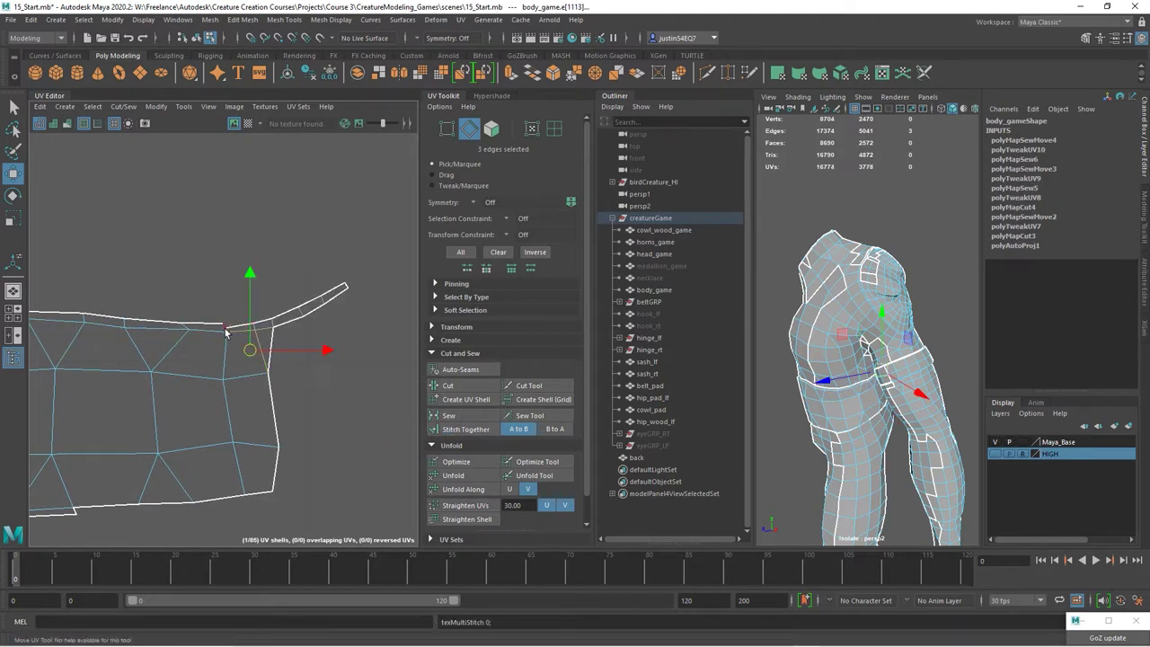
{"action": "left_click", "coordinate": [448, 415]}
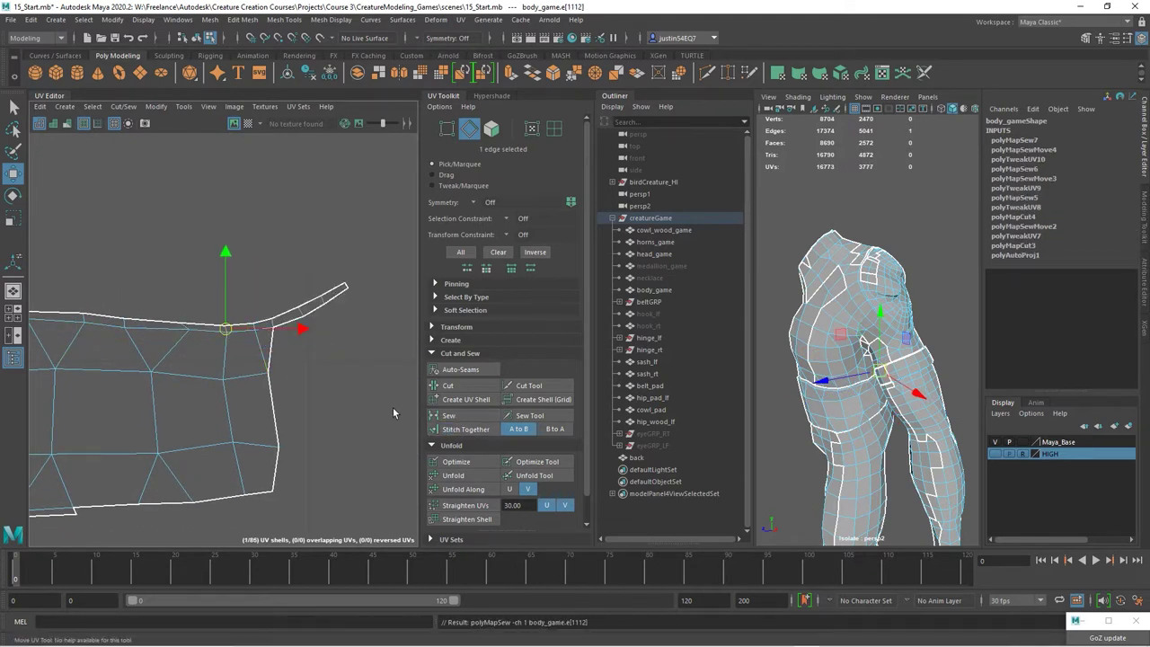
- Stitch and sew the remaining split edges of the hip band, and unfold the whole shell
{"action": "left_click", "coordinate": [441, 433]}
{"action": "left_click", "coordinate": [180, 381]}
{"action": "left_click", "coordinate": [459, 416]}
{"action": "right_click_drag", "start_coordinate": [323, 417], "coordinate": [137, 364], "text": "alt"}
{"action": "middle_click_drag", "start_coordinate": [137, 365], "coordinate": [190, 360], "text": "alt"}
{"action": "left_click", "coordinate": [454, 475]}
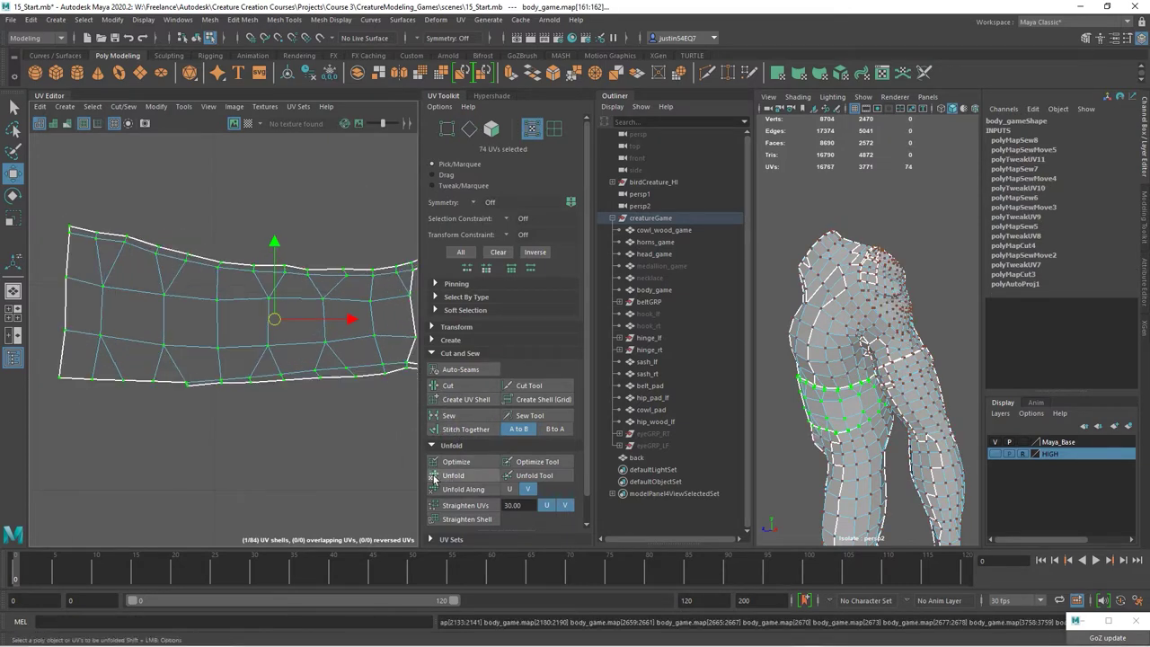
- Stitch the matching strip onto the hip band's lower edge
{"action": "right_click_drag", "start_coordinate": [174, 352], "coordinate": [175, 324]}
{"action": "left_click_drag", "start_coordinate": [177, 401], "coordinate": [85, 367]}
{"action": "left_click", "coordinate": [453, 431]}
- Try to stitch the open end of the hip band to its matching piece, and undo the stitch
{"action": "middle_click_drag", "start_coordinate": [384, 321], "coordinate": [160, 362], "text": "alt"}
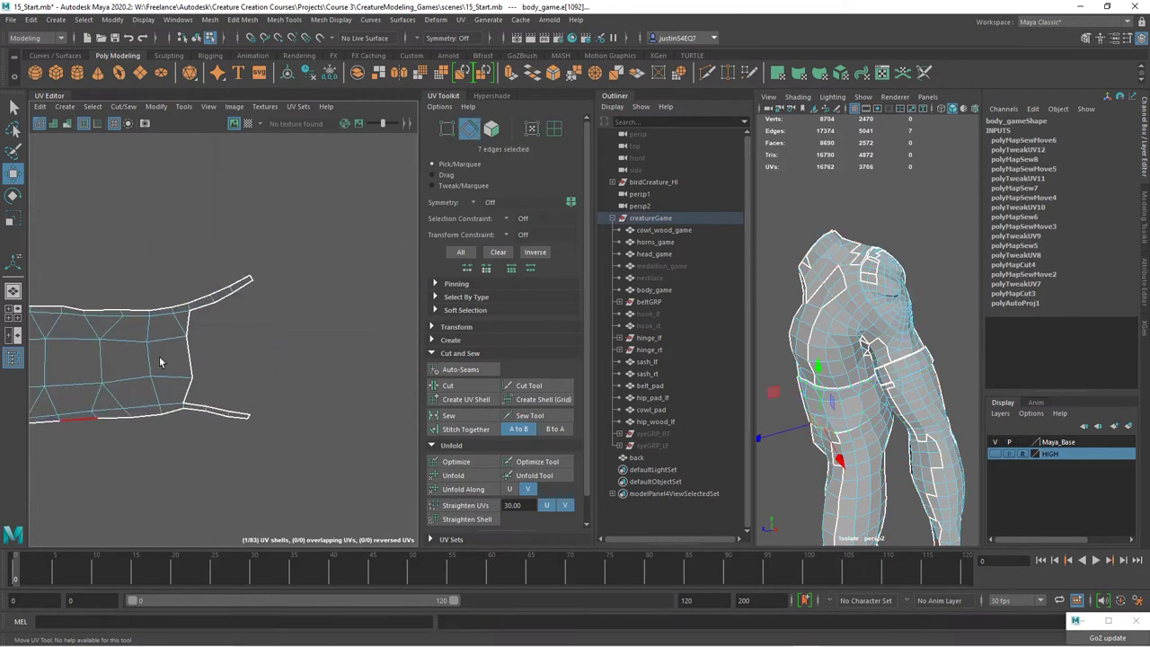
{"action": "left_click_drag", "start_coordinate": [160, 367], "coordinate": [149, 384]}
{"action": "left_click", "coordinate": [458, 430]}
{"action": "right_click_drag", "start_coordinate": [379, 426], "coordinate": [195, 390], "text": "alt"}
{"action": "key", "text": "ctrl+z"}
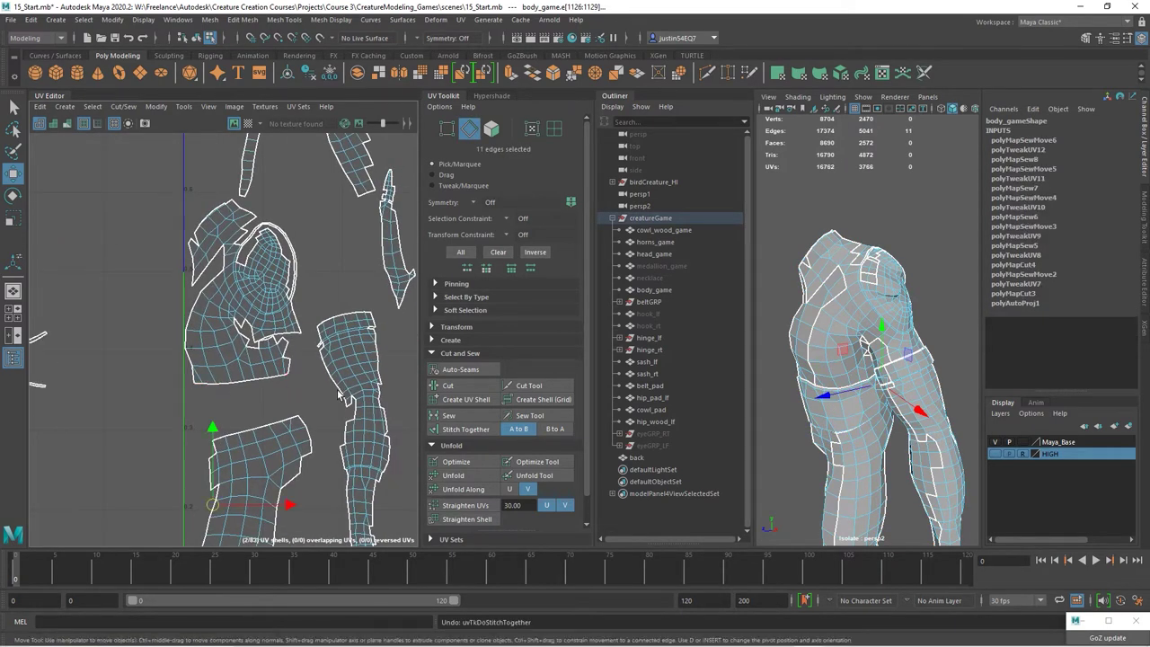
- Cut the short edge still connecting the remaining hip band piece to the shell above it
{"action": "middle_click_drag", "start_coordinate": [397, 473], "coordinate": [99, 361], "text": "alt"}
{"action": "middle_click_drag", "start_coordinate": [307, 413], "coordinate": [207, 377], "text": "alt"}
{"action": "right_click_drag", "start_coordinate": [208, 377], "coordinate": [69, 389], "text": "alt"}
{"action": "right_click_drag", "start_coordinate": [197, 318], "coordinate": [198, 288]}
{"action": "left_click", "coordinate": [169, 296]}
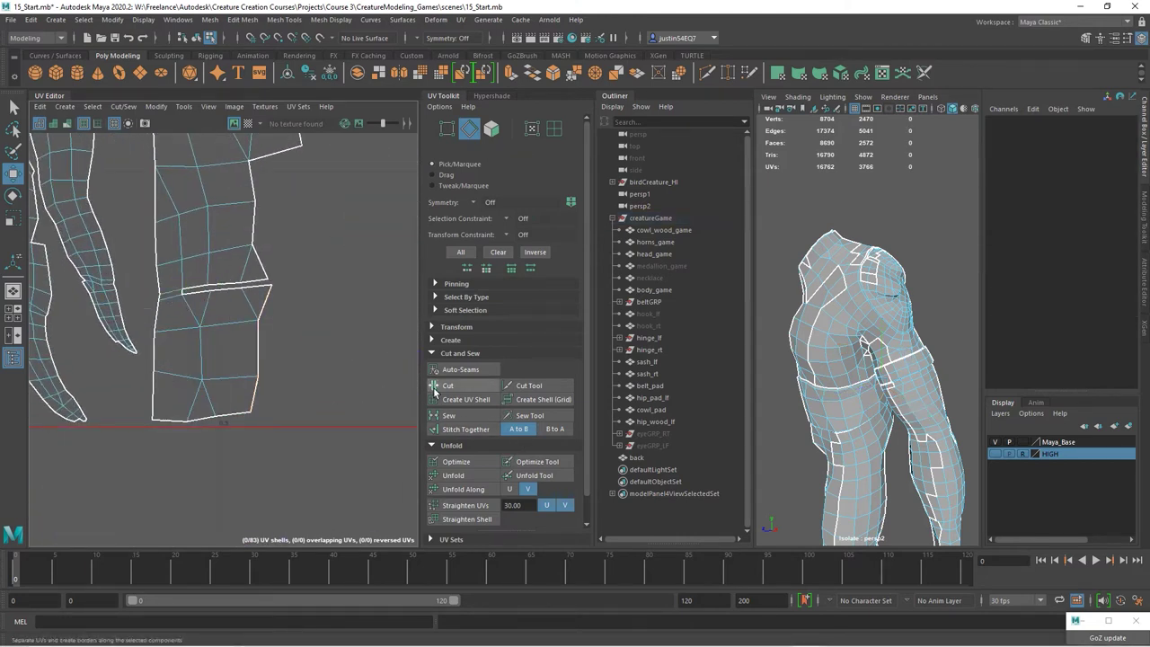
{"action": "left_click", "coordinate": [168, 294]}
- Stitch the newly separated piece onto the open end of the hip band shell
{"action": "scroll", "coordinate": [235, 429], "scroll_direction": "down", "scroll_amount": 4}
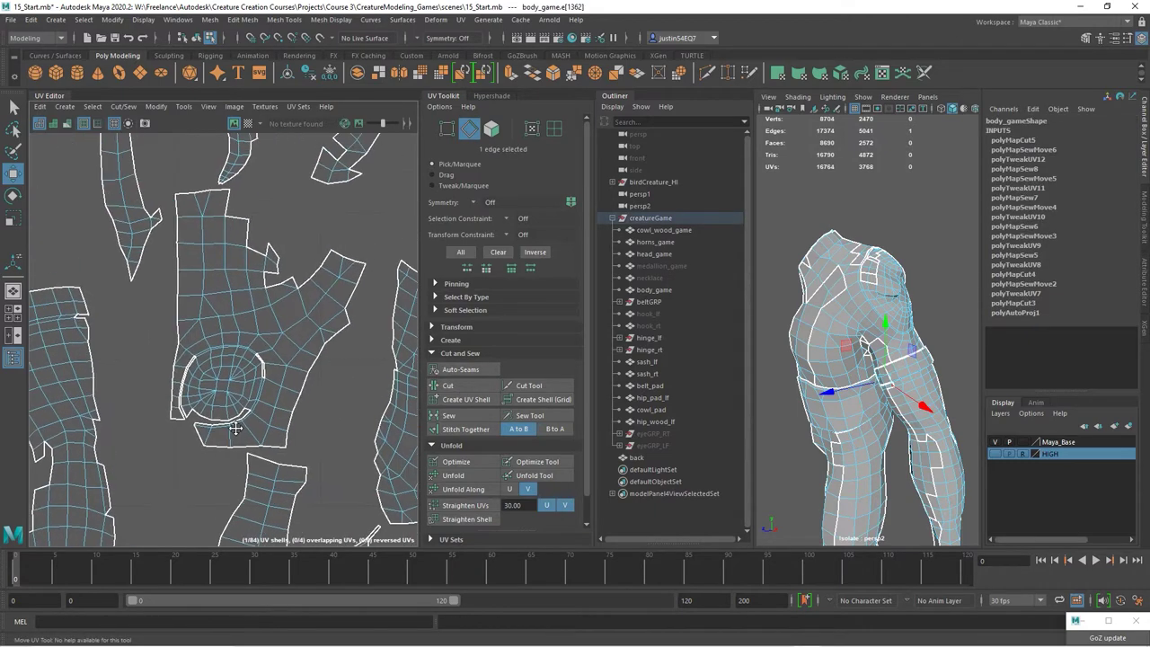
{"action": "middle_click_drag", "start_coordinate": [235, 430], "coordinate": [363, 206], "text": "alt"}
{"action": "scroll", "coordinate": [284, 324], "scroll_direction": "down", "scroll_amount": 4}
{"action": "middle_click_drag", "start_coordinate": [152, 320], "coordinate": [119, 426], "text": "alt"}
{"action": "scroll", "coordinate": [224, 339], "scroll_direction": "up", "scroll_amount": 5}
{"action": "left_click", "coordinate": [456, 428]}
- Sew the open gaps along the upper and lower edges at the hip band's newly joined end
{"action": "middle_click_drag", "start_coordinate": [353, 288], "coordinate": [202, 376], "text": "alt"}
{"action": "scroll", "coordinate": [216, 314], "scroll_direction": "up", "scroll_amount": 3}
{"action": "left_click", "coordinate": [185, 225]}
{"action": "left_click", "coordinate": [210, 217], "text": "shift"}
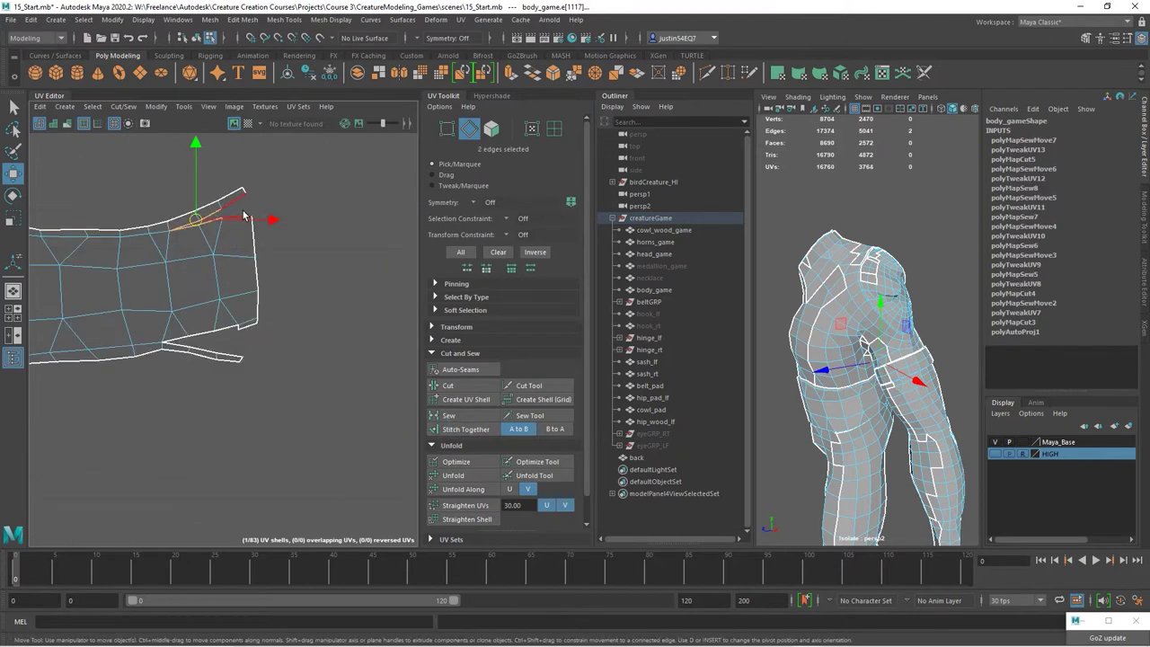
{"action": "left_click", "coordinate": [243, 213], "text": "shift"}
{"action": "left_click", "coordinate": [453, 415]}
{"action": "left_click", "coordinate": [175, 340]}
{"action": "left_click", "coordinate": [197, 335], "text": "shift"}
{"action": "left_click", "coordinate": [226, 329], "text": "shift"}
{"action": "left_click", "coordinate": [457, 415]}
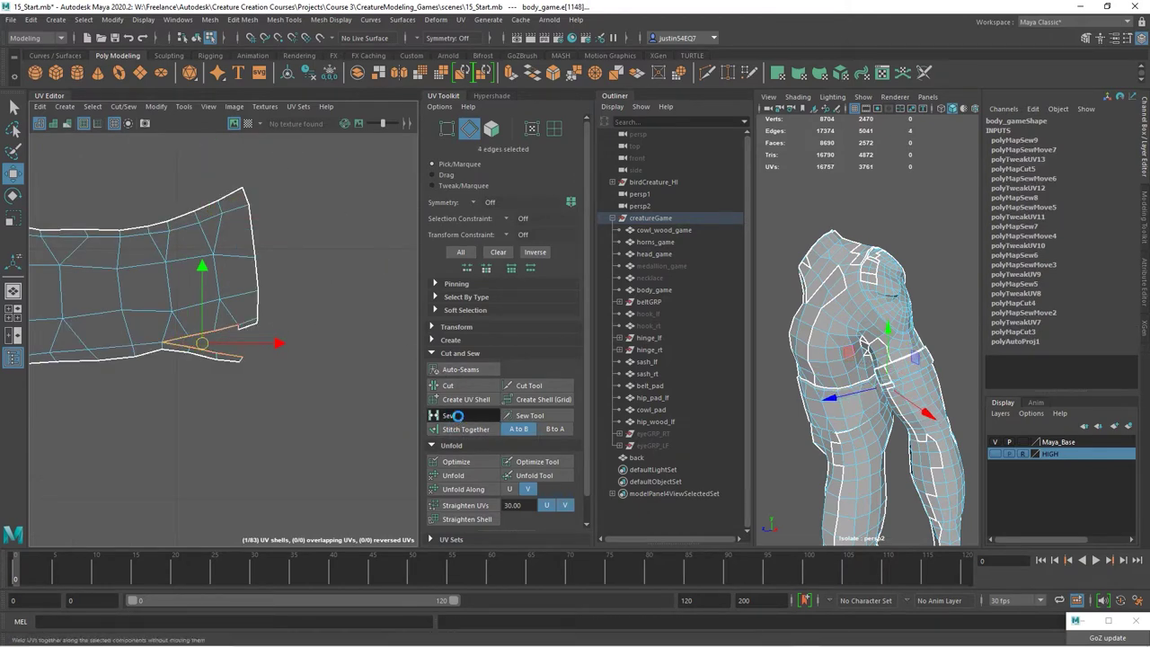
- Select the complete hip band shell and move it aside, clear of the other shells
{"action": "right_click_drag", "start_coordinate": [195, 318], "coordinate": [246, 318]}
{"action": "double_click", "coordinate": [235, 314]}
{"action": "scroll", "coordinate": [267, 400], "scroll_direction": "down", "scroll_amount": 6}
{"action": "middle_click_drag", "start_coordinate": [167, 368], "coordinate": [198, 298], "text": "alt"}
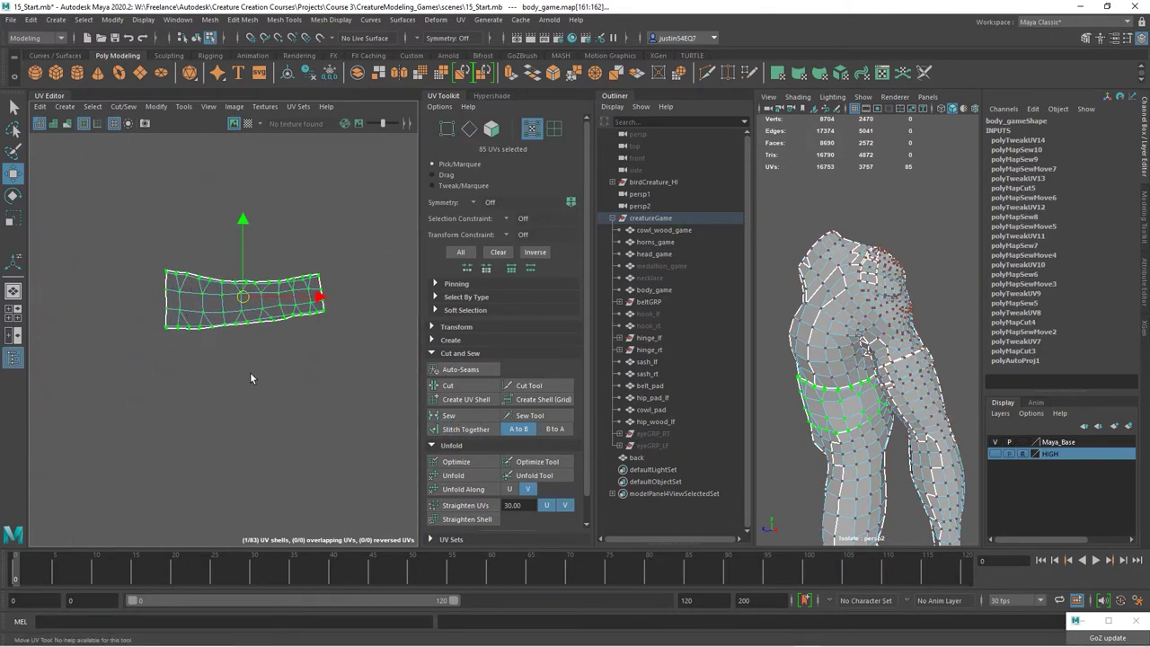
{"action": "scroll", "coordinate": [249, 372], "scroll_direction": "down", "scroll_amount": 2}
{"action": "middle_click_drag", "start_coordinate": [207, 377], "coordinate": [174, 233]}
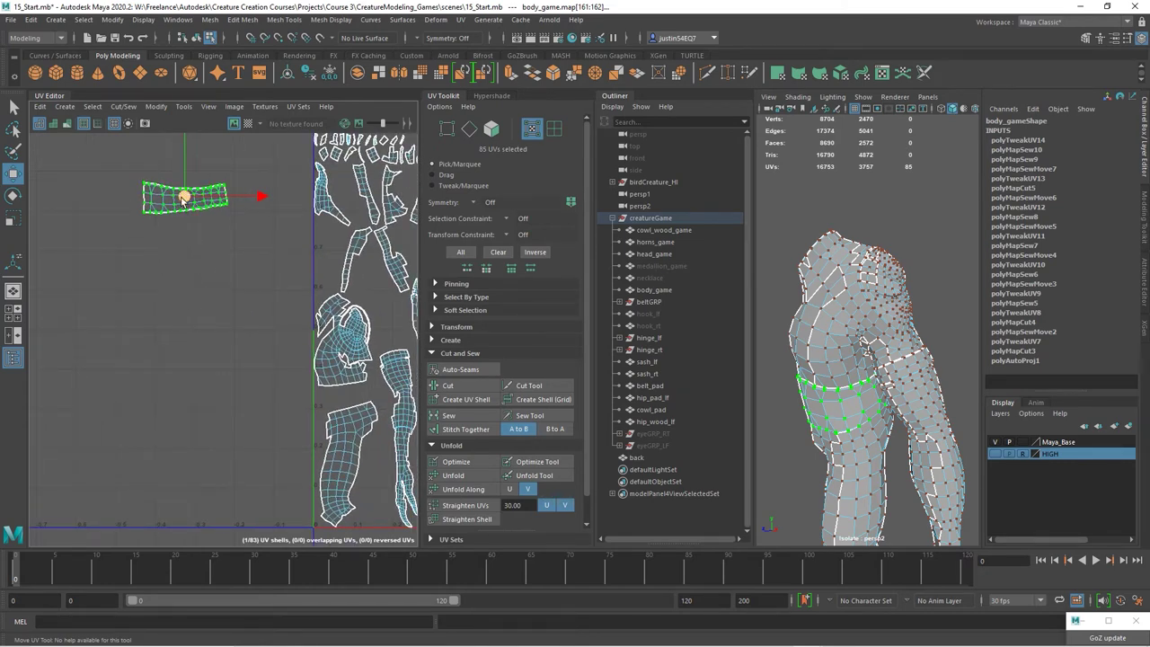
{"action": "middle_click_drag", "start_coordinate": [183, 199], "coordinate": [172, 197]}
- Cut the UVs along the curved edge loop around the shoulder on the upper torso shell
{"action": "middle_click_drag", "start_coordinate": [213, 301], "coordinate": [178, 294], "text": "alt"}
{"action": "middle_click_drag", "start_coordinate": [221, 341], "coordinate": [174, 347], "text": "alt"}
{"action": "right_click_drag", "start_coordinate": [173, 347], "coordinate": [289, 286], "text": "alt"}
{"action": "middle_click_drag", "start_coordinate": [289, 286], "coordinate": [203, 325], "text": "alt"}
{"action": "right_click_drag", "start_coordinate": [204, 325], "coordinate": [307, 328], "text": "alt"}
{"action": "right_click_drag", "start_coordinate": [238, 296], "coordinate": [237, 257]}
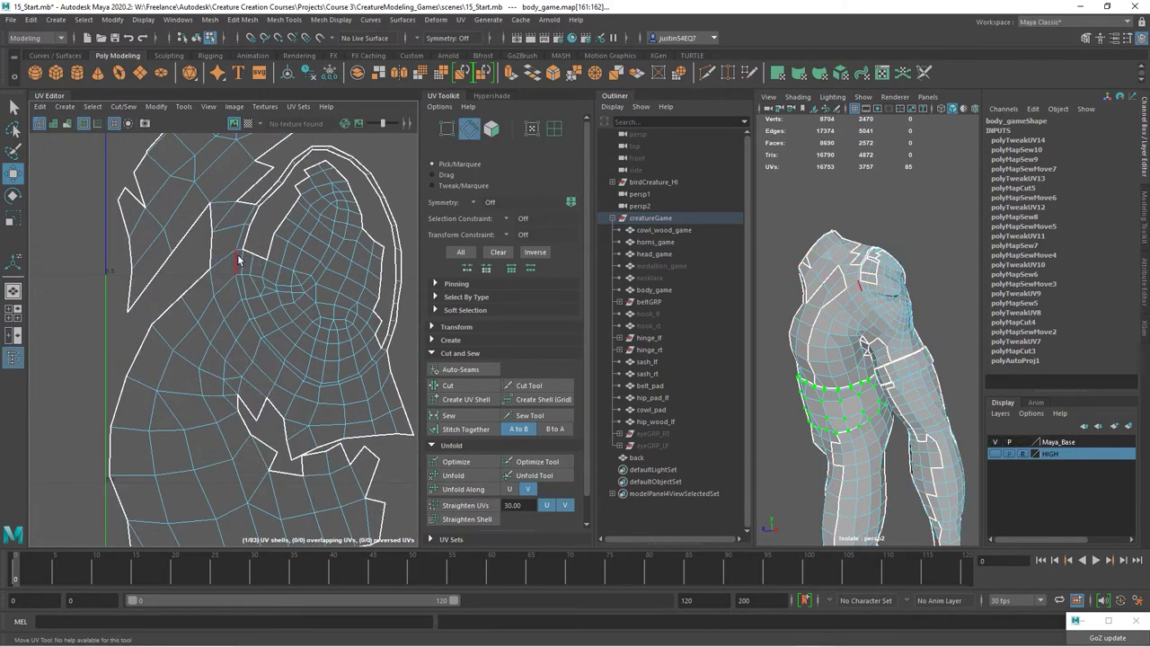
{"action": "double_click", "coordinate": [238, 260]}
{"action": "middle_click_drag", "start_coordinate": [355, 369], "coordinate": [322, 384], "text": "alt"}
{"action": "left_click", "coordinate": [465, 389]}
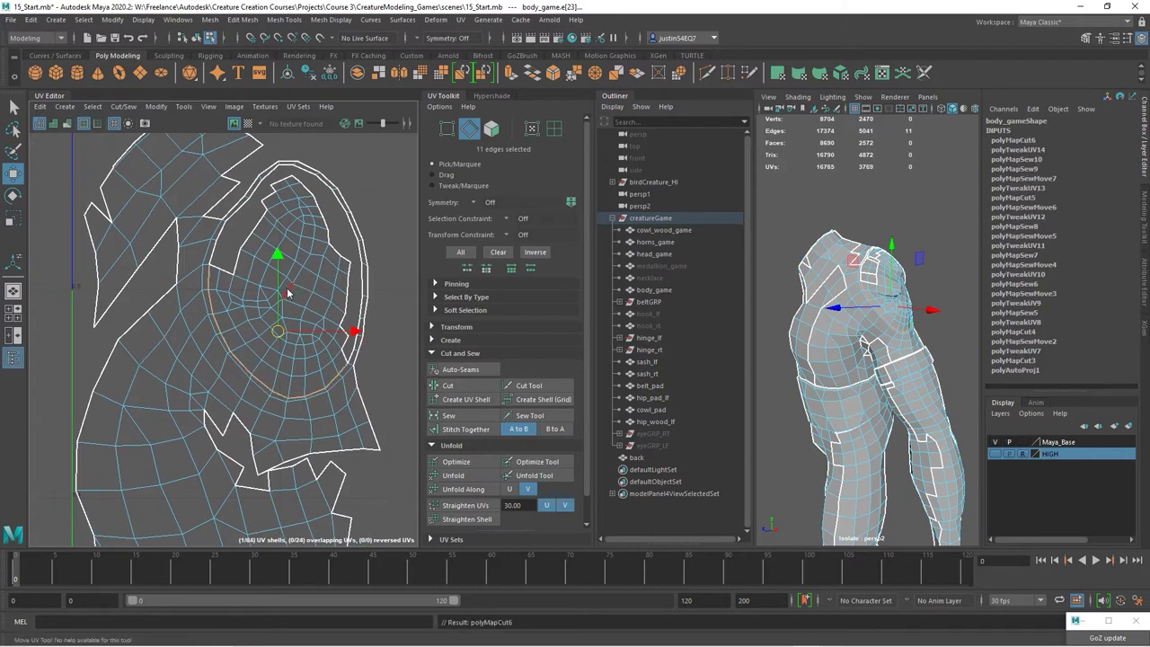
- Select the cut-out shoulder piece and move it well clear of the torso and the other UV shells
{"action": "right_click_drag", "start_coordinate": [288, 291], "coordinate": [326, 274]}
{"action": "left_click", "coordinate": [326, 274]}
{"action": "right_click_drag", "start_coordinate": [347, 318], "coordinate": [283, 300], "text": "alt"}
{"action": "left_click_drag", "start_coordinate": [309, 301], "coordinate": [13, 423]}
{"action": "middle_click_drag", "start_coordinate": [33, 412], "coordinate": [213, 338], "text": "alt"}
{"action": "right_click_drag", "start_coordinate": [212, 338], "coordinate": [213, 308]}
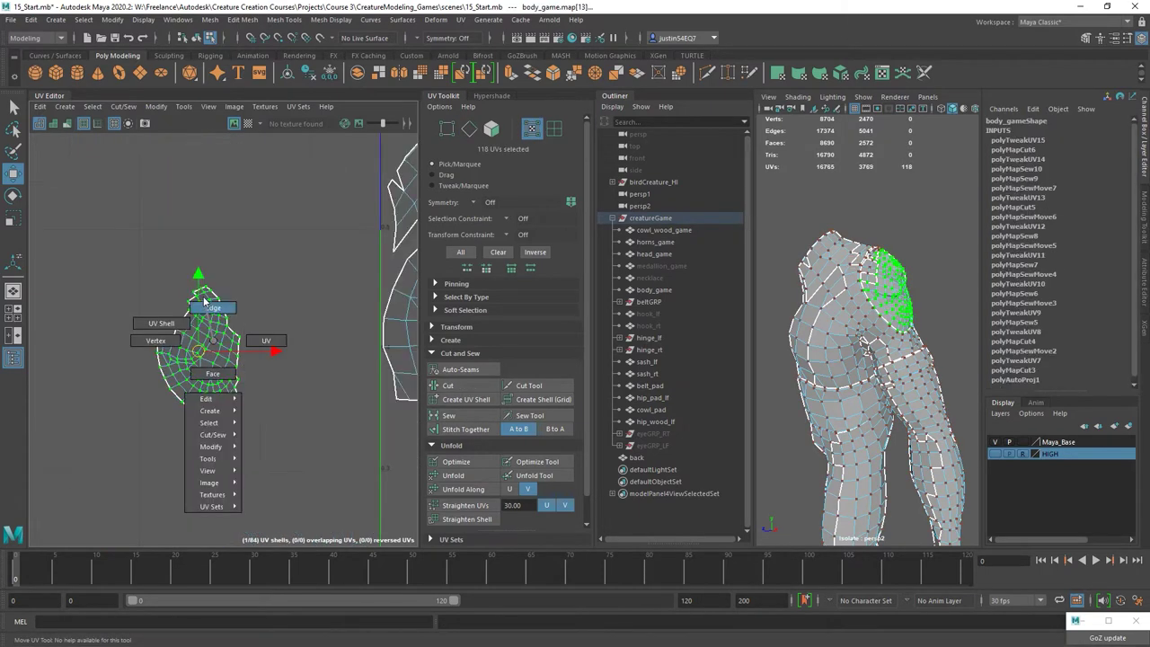
- Select the edges of the detached shoulder piece and stitch its neighbouring pieces onto it
{"action": "left_click_drag", "start_coordinate": [93, 244], "coordinate": [284, 449]}
{"action": "right_click_drag", "start_coordinate": [321, 443], "coordinate": [215, 359], "text": "alt"}
{"action": "middle_click_drag", "start_coordinate": [211, 355], "coordinate": [84, 371], "text": "alt"}
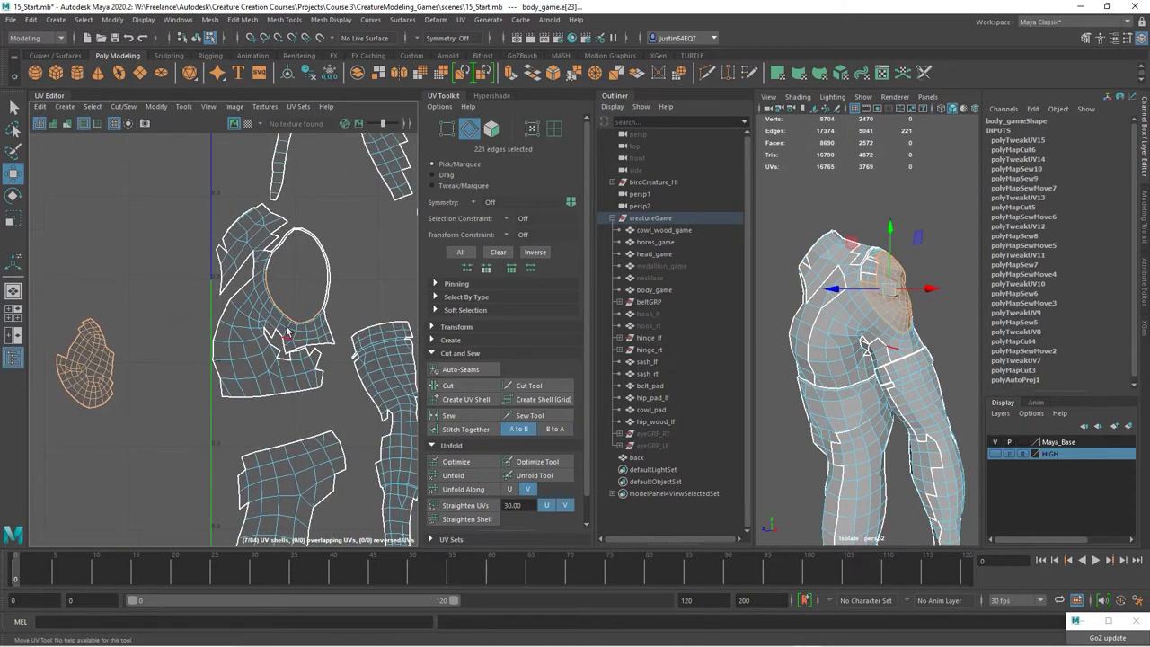
{"action": "key", "text": "a"}
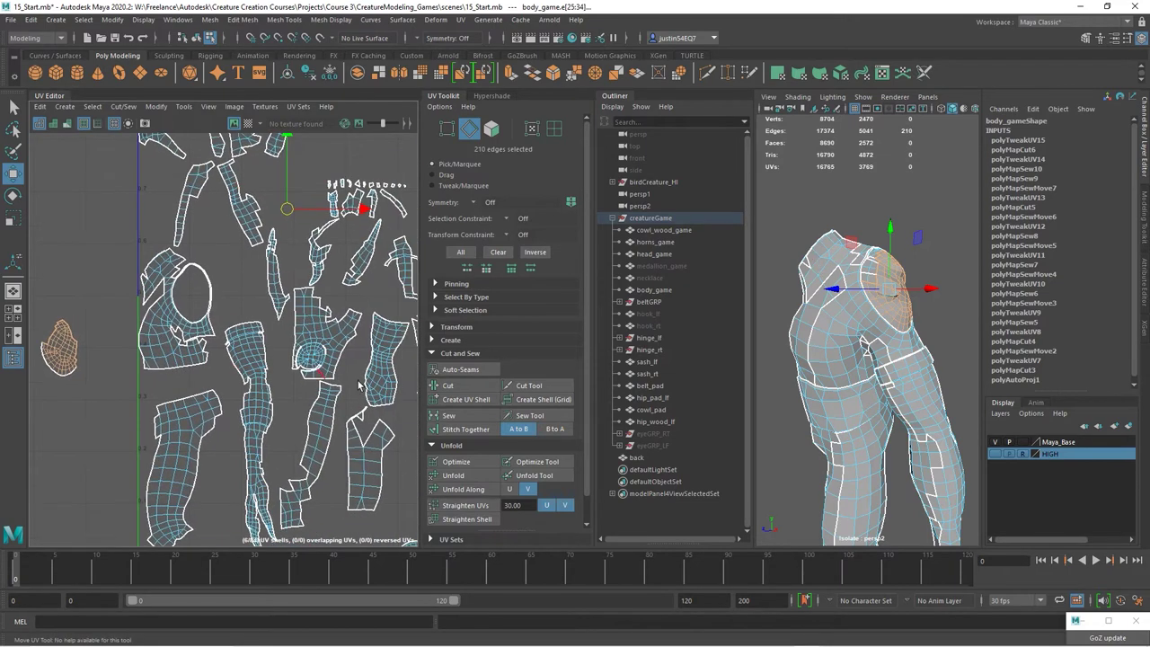
{"action": "left_click", "coordinate": [467, 430]}
- Select the shoulder shell's edges, leave out those on the torso shell, and stitch the remaining matching pieces together
{"action": "key", "text": "f"}
{"action": "left_click_drag", "start_coordinate": [200, 273], "coordinate": [370, 430]}
{"action": "middle_click_drag", "start_coordinate": [395, 406], "coordinate": [167, 386], "text": "alt"}
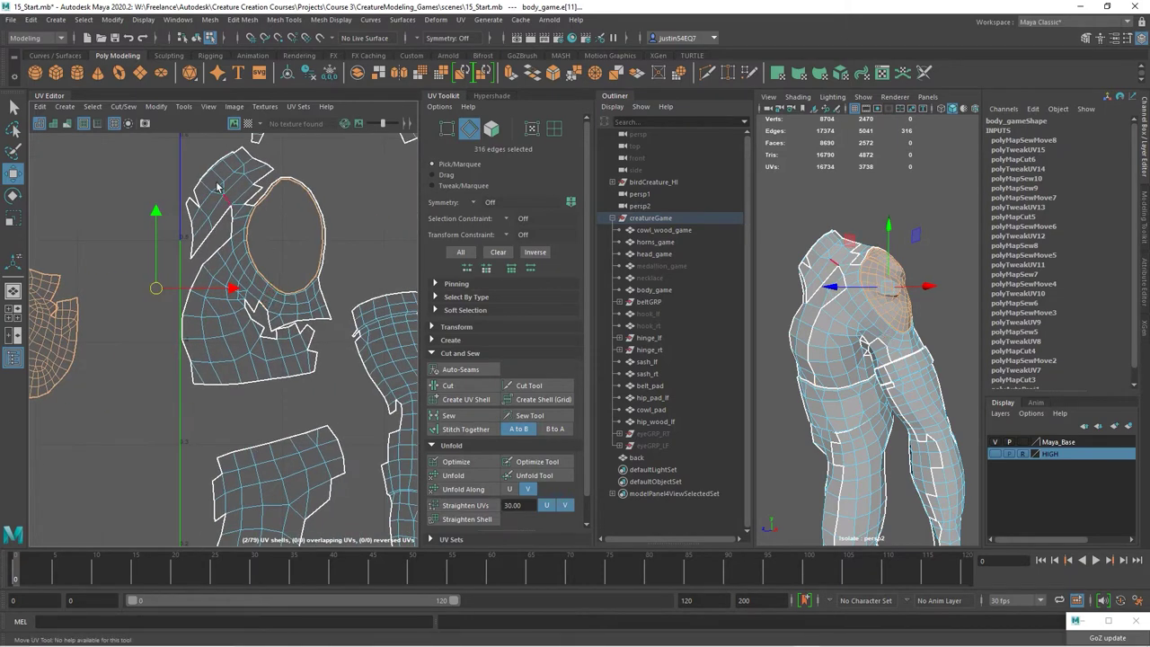
{"action": "left_click_drag", "start_coordinate": [225, 170], "coordinate": [329, 357], "text": "ctrl"}
{"action": "scroll", "coordinate": [367, 403], "scroll_direction": "down", "scroll_amount": 3}
{"action": "left_click", "coordinate": [475, 433]}
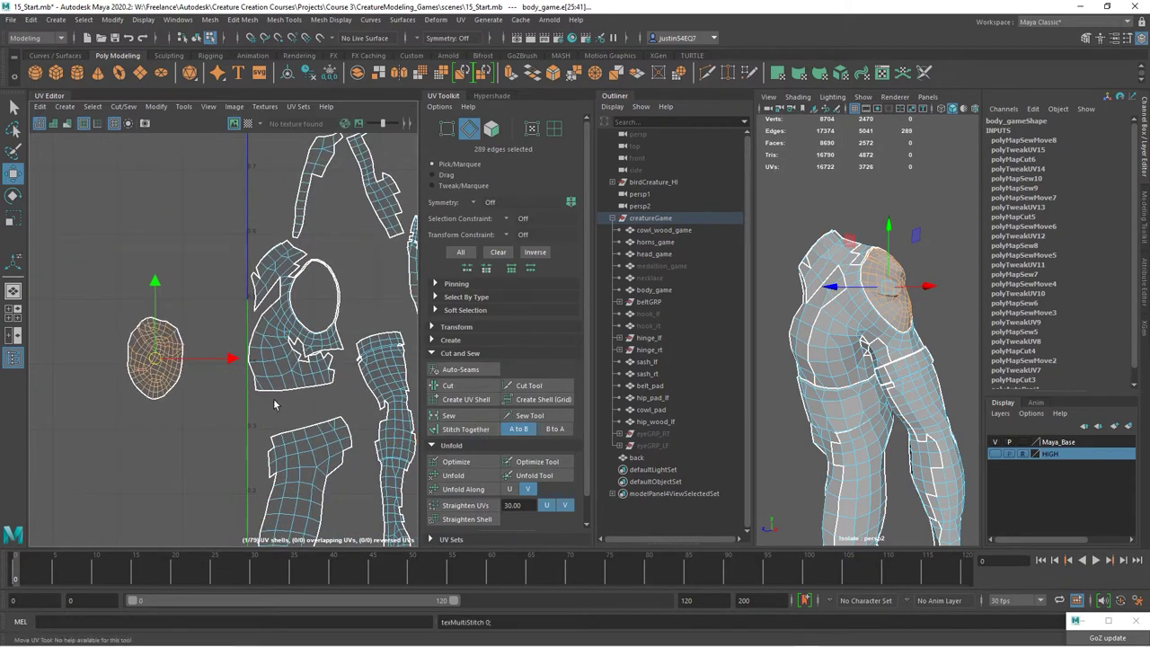
- Unfold the completed shoulder shell and place it beside the finished hip band shell
{"action": "right_click_drag", "start_coordinate": [156, 330], "coordinate": [199, 326]}
{"action": "left_click_drag", "start_coordinate": [200, 297], "coordinate": [83, 415]}
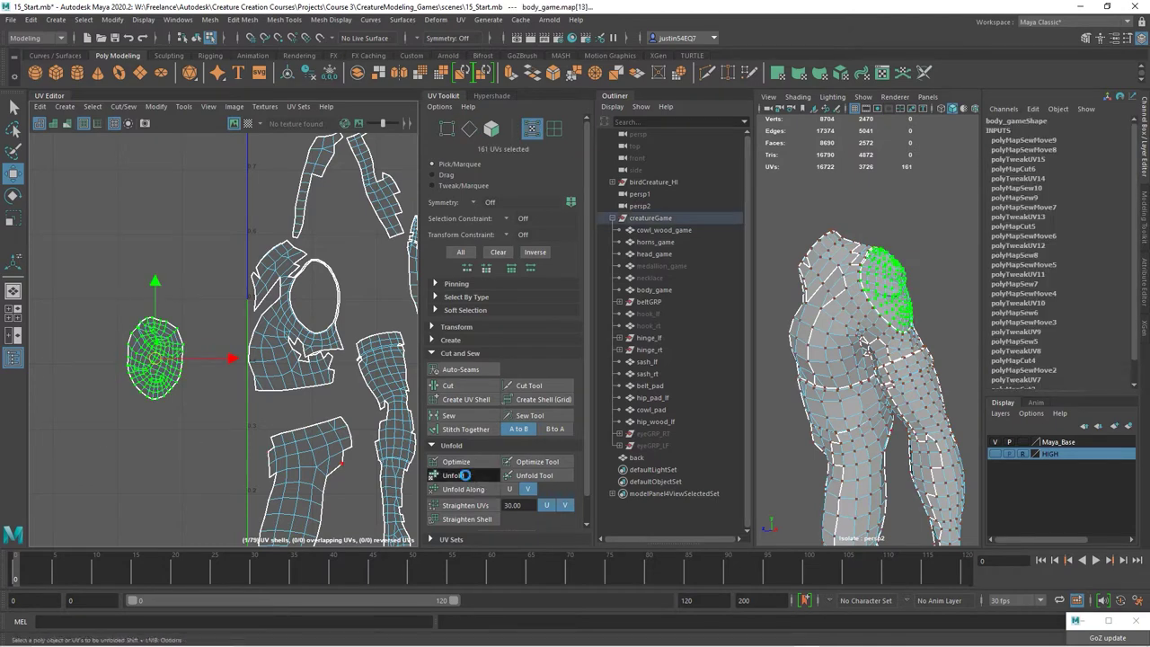
{"action": "left_click", "coordinate": [464, 475]}
{"action": "scroll", "coordinate": [286, 407], "scroll_direction": "down", "scroll_amount": 2}
{"action": "left_click_drag", "start_coordinate": [183, 369], "coordinate": [171, 196]}
{"action": "left_click", "coordinate": [186, 263]}
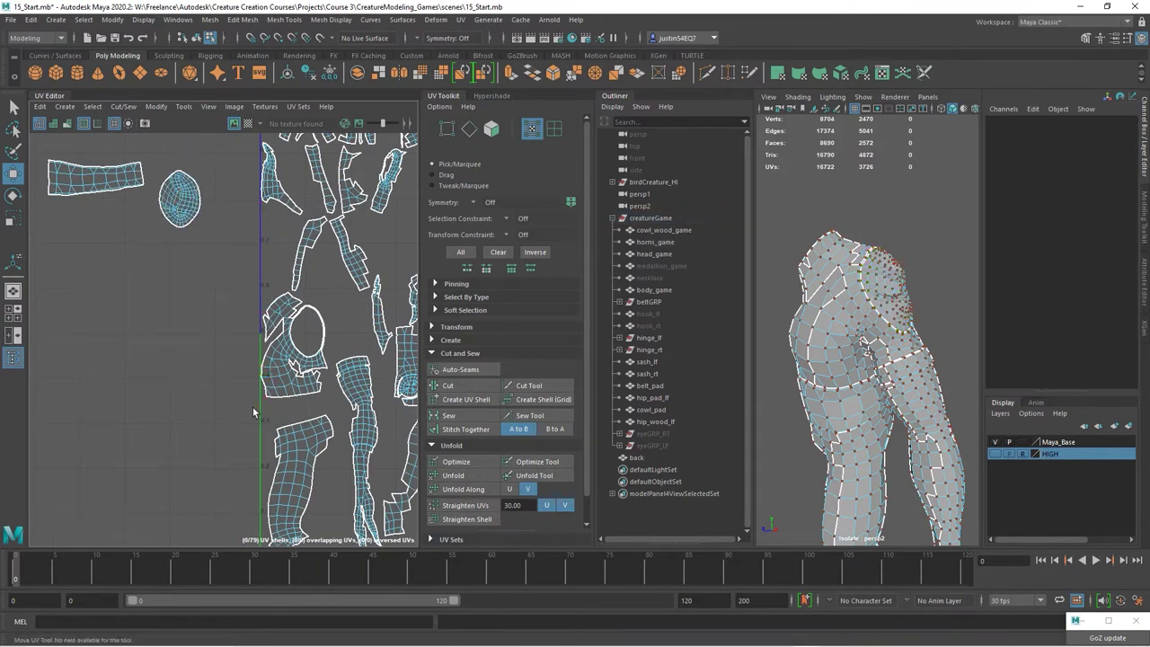
- Cut the UVs at the two short edges beside the narrow gap on the creature's lower leg
{"action": "middle_click_drag", "start_coordinate": [254, 411], "coordinate": [114, 397], "text": "alt"}
{"action": "scroll", "coordinate": [924, 378], "scroll_direction": "up", "scroll_amount": 10}
{"action": "left_click_drag", "start_coordinate": [924, 377], "coordinate": [899, 373], "text": "alt"}
{"action": "right_click_drag", "start_coordinate": [806, 304], "coordinate": [807, 272]}
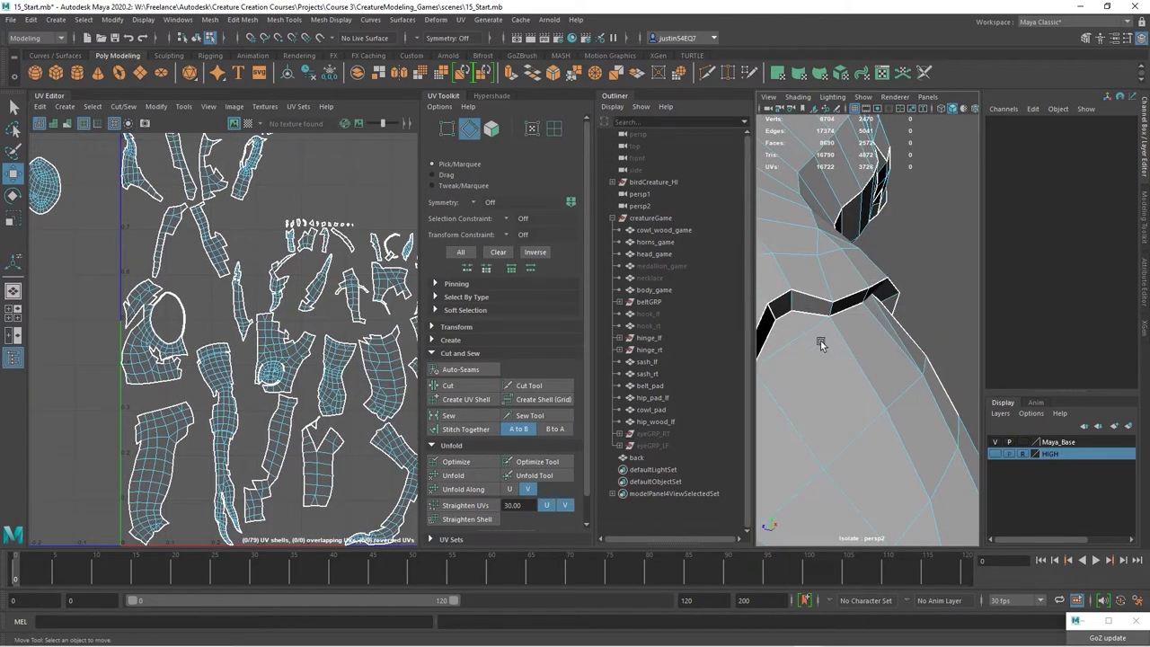
{"action": "left_click_drag", "start_coordinate": [820, 343], "coordinate": [879, 411], "text": "alt"}
{"action": "scroll", "coordinate": [835, 338], "scroll_direction": "up", "scroll_amount": 3}
{"action": "left_click", "coordinate": [843, 316]}
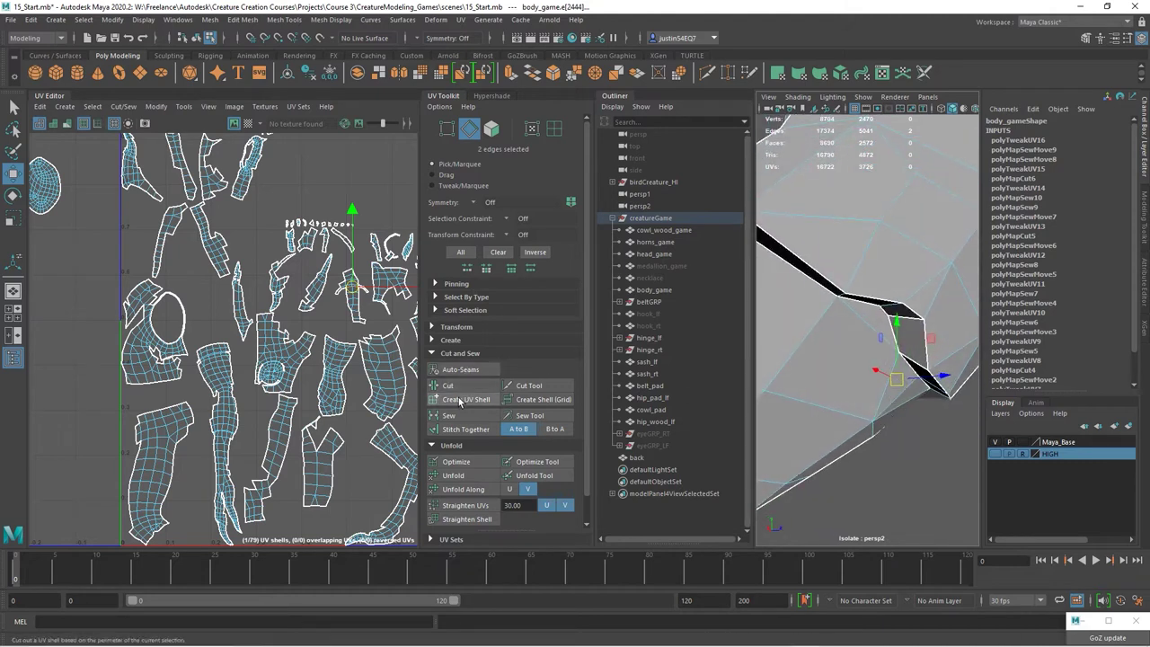
- Select the curved lower leg shell and move it to empty UV space, away from the other shells
{"action": "scroll", "coordinate": [350, 365], "scroll_direction": "down", "scroll_amount": 3}
{"action": "middle_click_drag", "start_coordinate": [350, 365], "coordinate": [299, 298], "text": "alt"}
{"action": "right_click_drag", "start_coordinate": [303, 368], "coordinate": [358, 369]}
{"action": "double_click", "coordinate": [336, 372]}
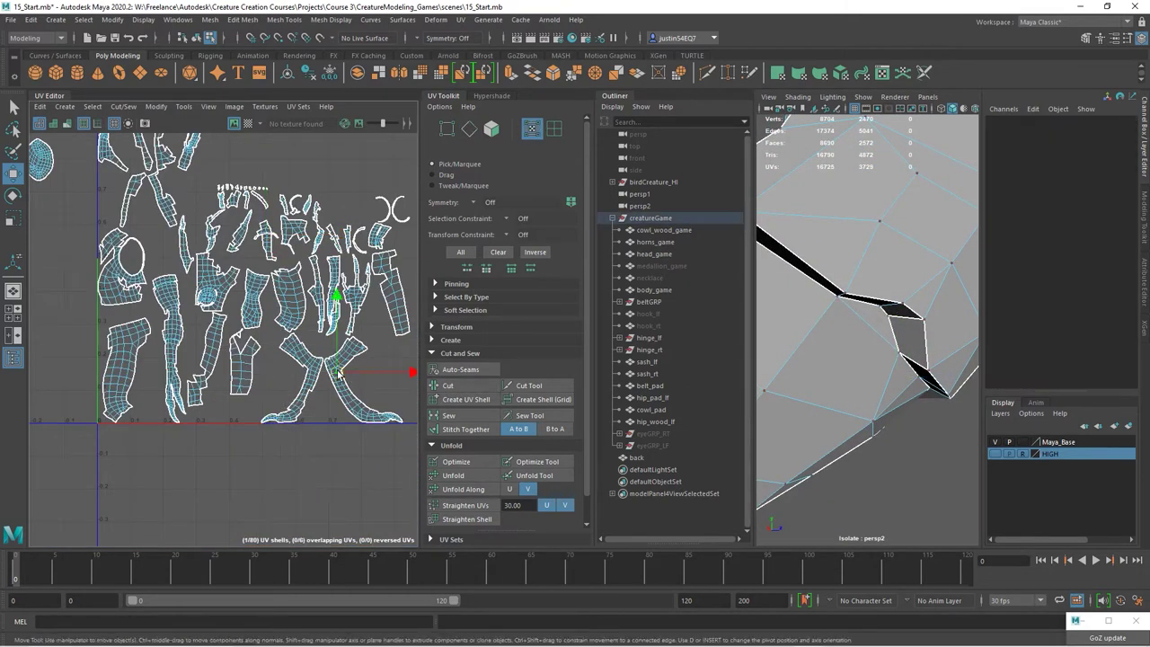
{"action": "scroll", "coordinate": [363, 386], "scroll_direction": "down", "scroll_amount": 2}
{"action": "left_click_drag", "start_coordinate": [363, 381], "coordinate": [75, 432]}
{"action": "middle_click_drag", "start_coordinate": [76, 432], "coordinate": [242, 295], "text": "alt"}
{"action": "scroll", "coordinate": [235, 291], "scroll_direction": "up", "scroll_amount": 4}
- Cut the UVs along the edges around the base of the toe on the lower leg shell
{"action": "right_click_drag", "start_coordinate": [231, 280], "coordinate": [233, 260]}
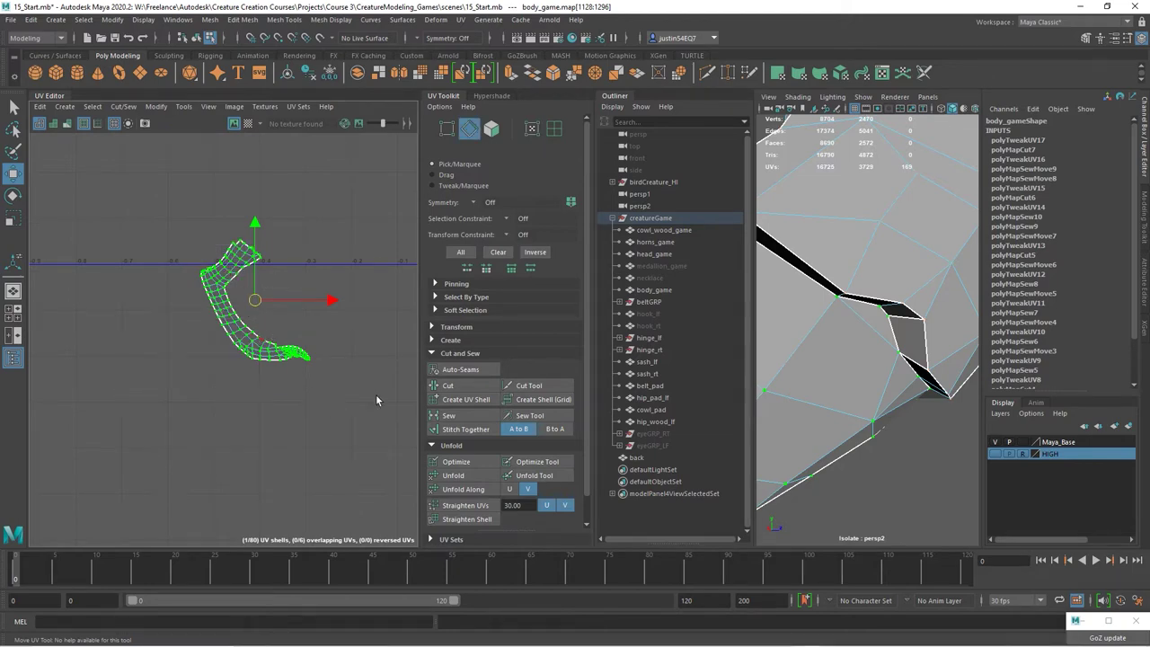
{"action": "scroll", "coordinate": [283, 357], "scroll_direction": "up", "scroll_amount": 5}
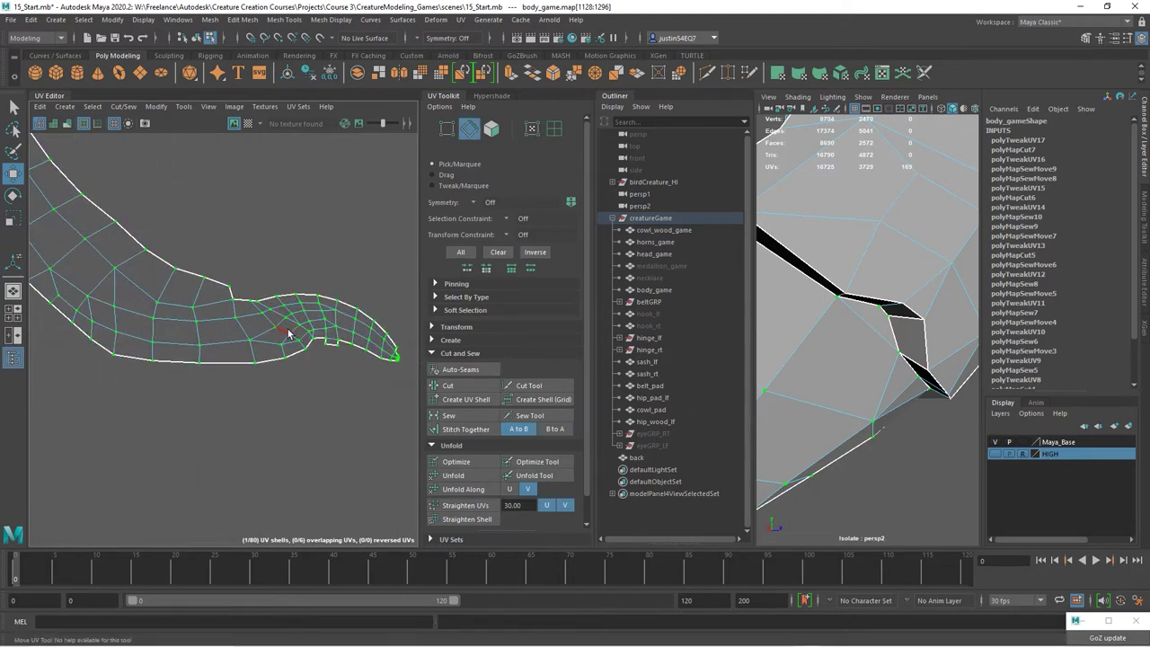
{"action": "left_click_drag", "start_coordinate": [914, 418], "coordinate": [926, 401], "text": "alt"}
{"action": "right_click_drag", "start_coordinate": [926, 401], "coordinate": [642, 380], "text": "alt"}
{"action": "middle_click_drag", "start_coordinate": [830, 377], "coordinate": [814, 322], "text": "alt"}
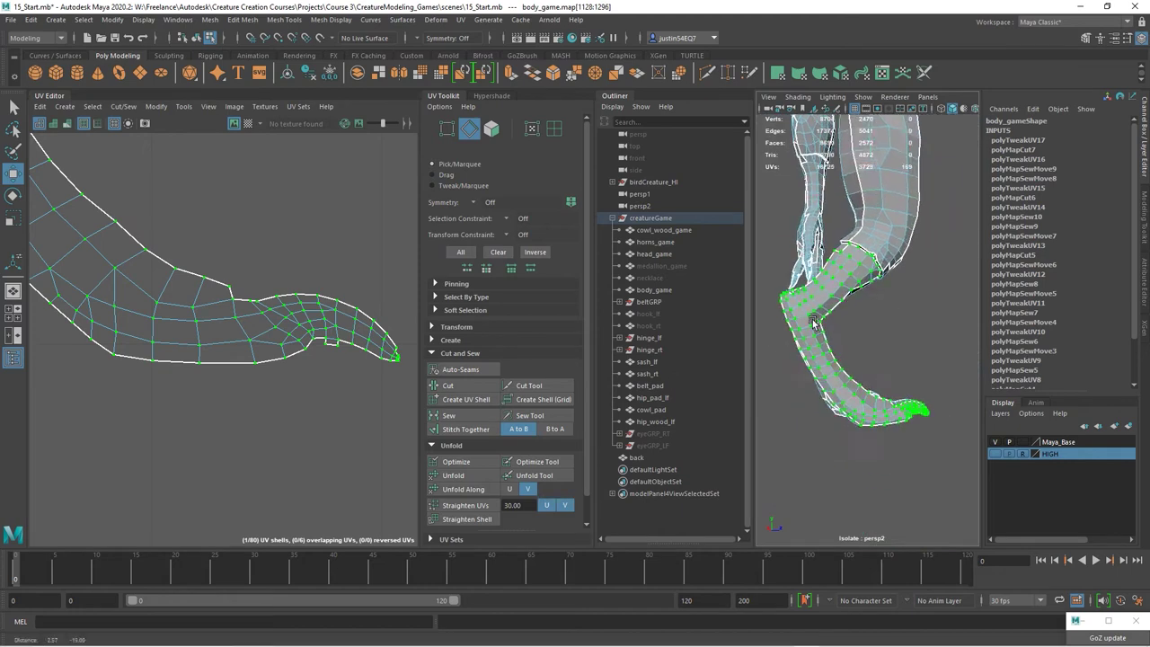
{"action": "scroll", "coordinate": [813, 323], "scroll_direction": "up", "scroll_amount": 3}
{"action": "mouse_move", "coordinate": [912, 419]}
{"action": "left_mouse_down", "text": "alt"}
{"action": "mouse_move", "coordinate": [805, 436]}
{"action": "mouse_move", "coordinate": [933, 424]}
{"action": "left_mouse_up", "text": "alt"}
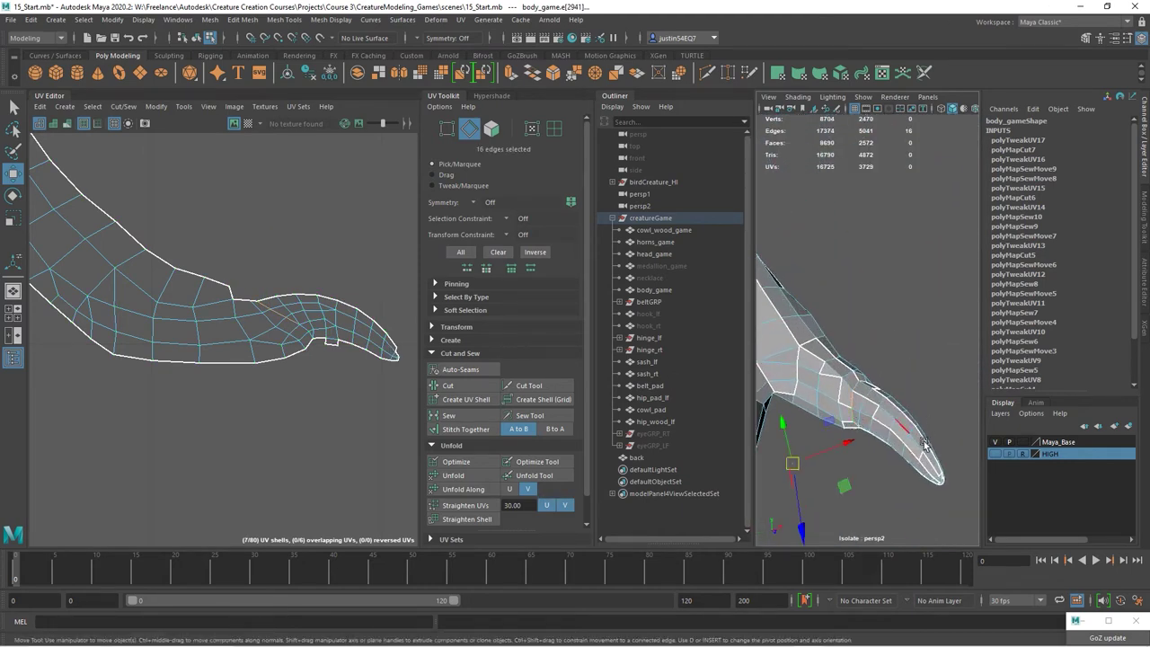
{"action": "left_click", "coordinate": [482, 390]}
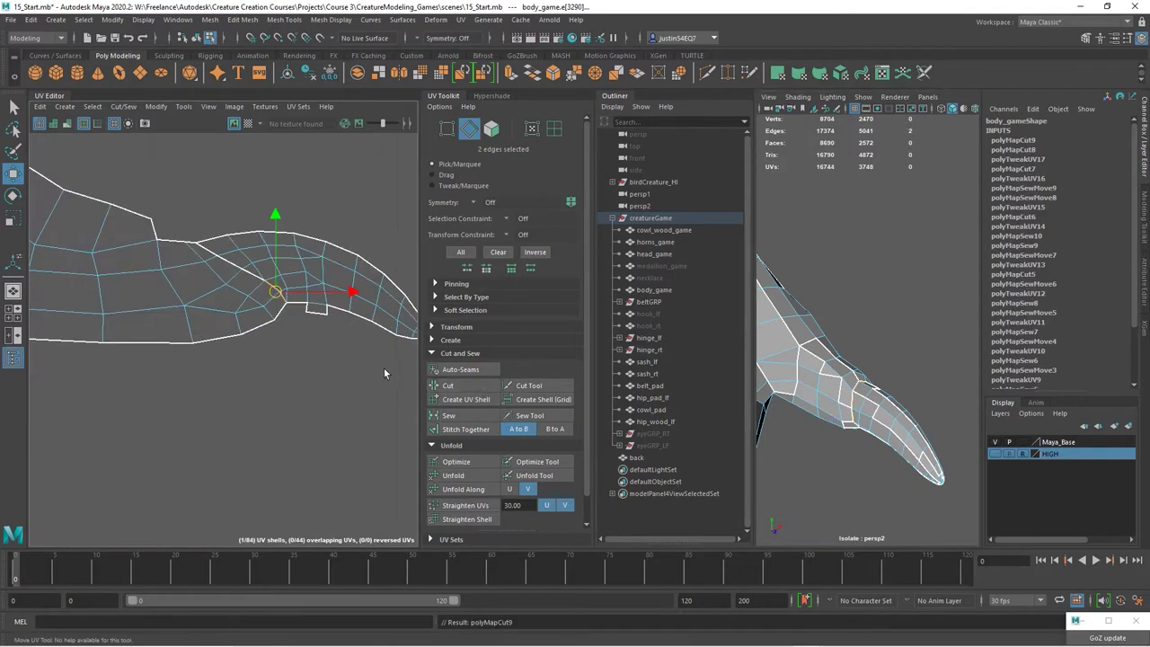
- Select the cut toe piece and move it away from the end of the lower leg shell
{"action": "right_click_drag", "start_coordinate": [278, 376], "coordinate": [100, 375], "text": "alt"}
{"action": "middle_click_drag", "start_coordinate": [276, 350], "coordinate": [138, 384], "text": "alt"}
{"action": "right_click_drag", "start_coordinate": [137, 383], "coordinate": [175, 373]}
{"action": "double_click", "coordinate": [170, 377]}
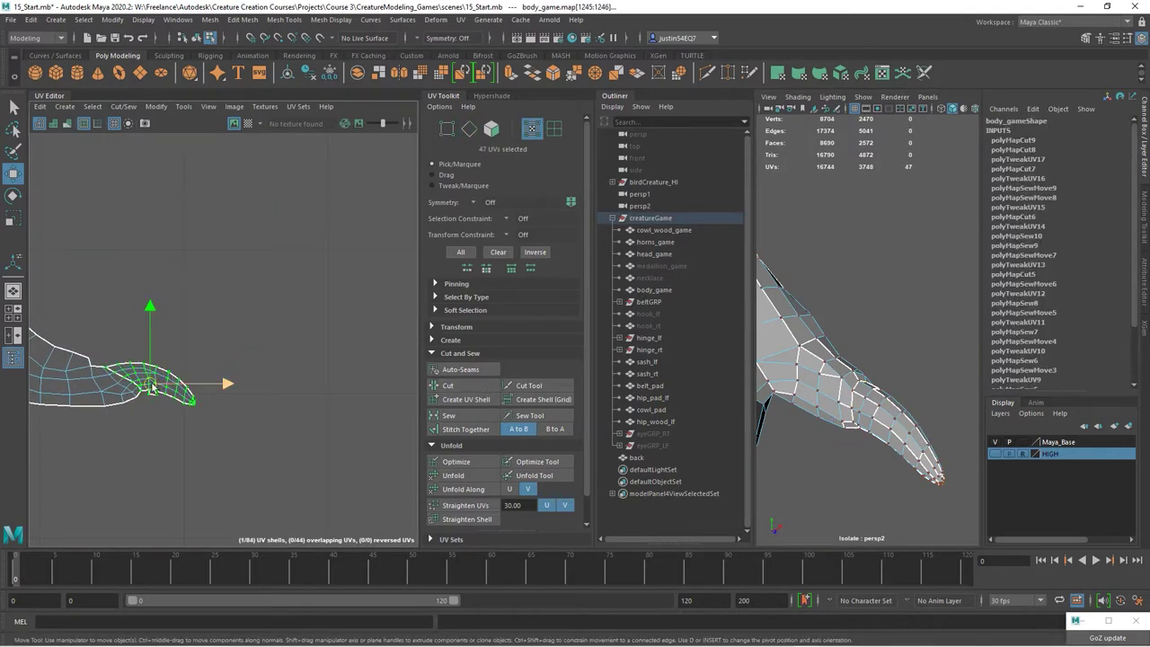
{"action": "left_click_drag", "start_coordinate": [151, 385], "coordinate": [318, 397]}
- Separate the toe piece from the opposite-side lower leg shell and move it below the other shells
{"action": "right_click_drag", "start_coordinate": [318, 397], "coordinate": [193, 314], "text": "alt"}
{"action": "middle_click_drag", "start_coordinate": [193, 314], "coordinate": [272, 361], "text": "alt"}
{"action": "right_click_drag", "start_coordinate": [286, 367], "coordinate": [316, 362]}
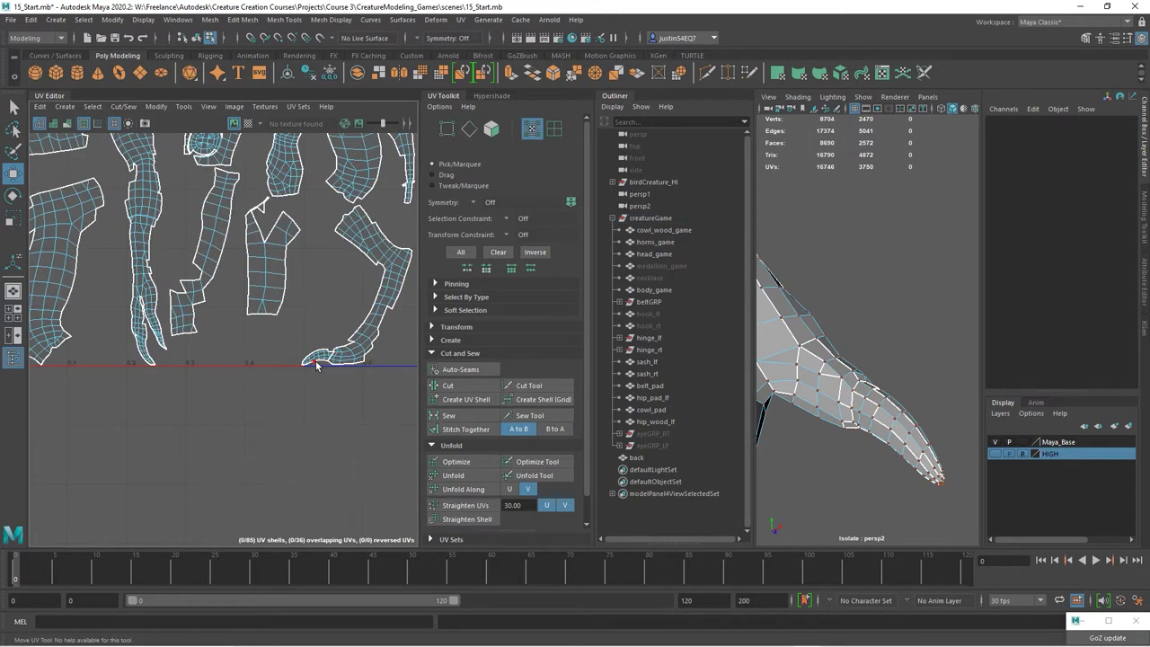
{"action": "double_click", "coordinate": [318, 360]}
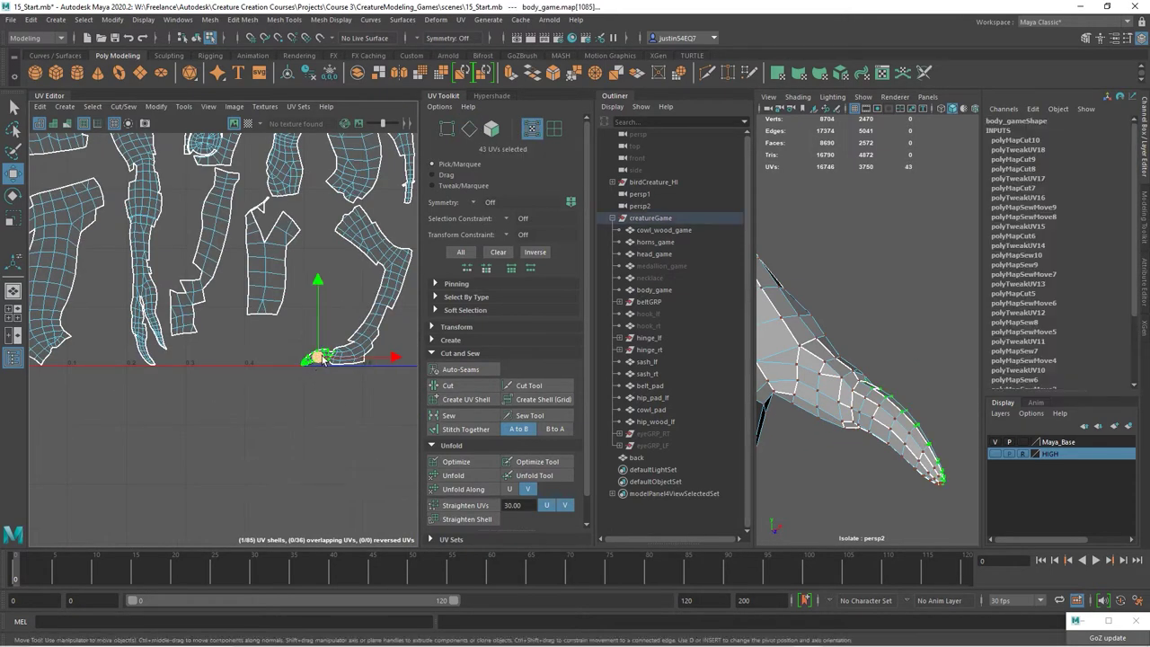
{"action": "left_click_drag", "start_coordinate": [318, 360], "coordinate": [216, 490]}
{"action": "right_click_drag", "start_coordinate": [216, 490], "coordinate": [97, 350], "text": "alt"}
{"action": "middle_click_drag", "start_coordinate": [97, 350], "coordinate": [224, 277], "text": "alt"}
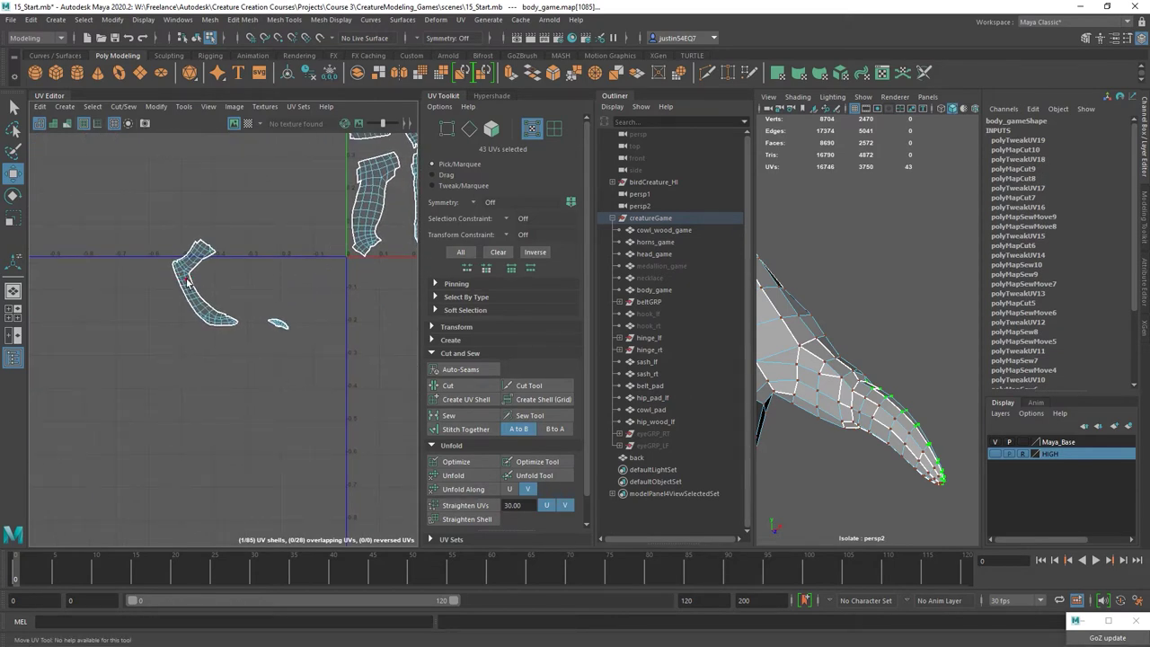
- Stitch the adjoining pieces along the inner curve of the lower leg shell and unfold the combined shell
{"action": "right_click_drag", "start_coordinate": [190, 262], "coordinate": [383, 305]}
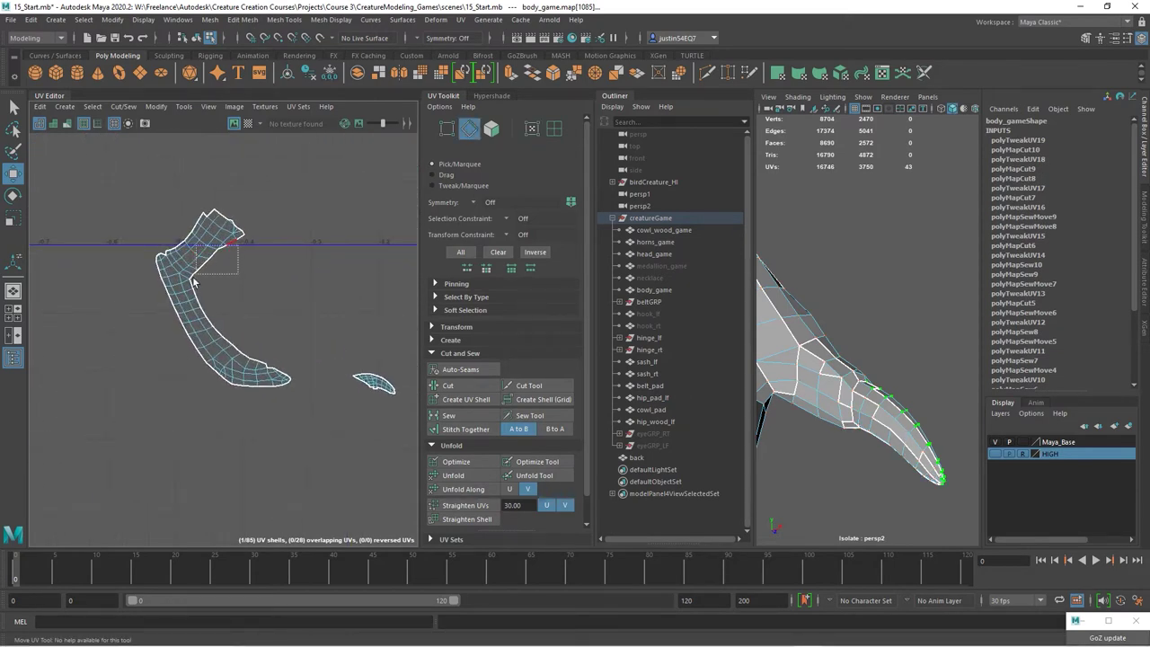
{"action": "left_click_drag", "start_coordinate": [193, 280], "coordinate": [192, 290]}
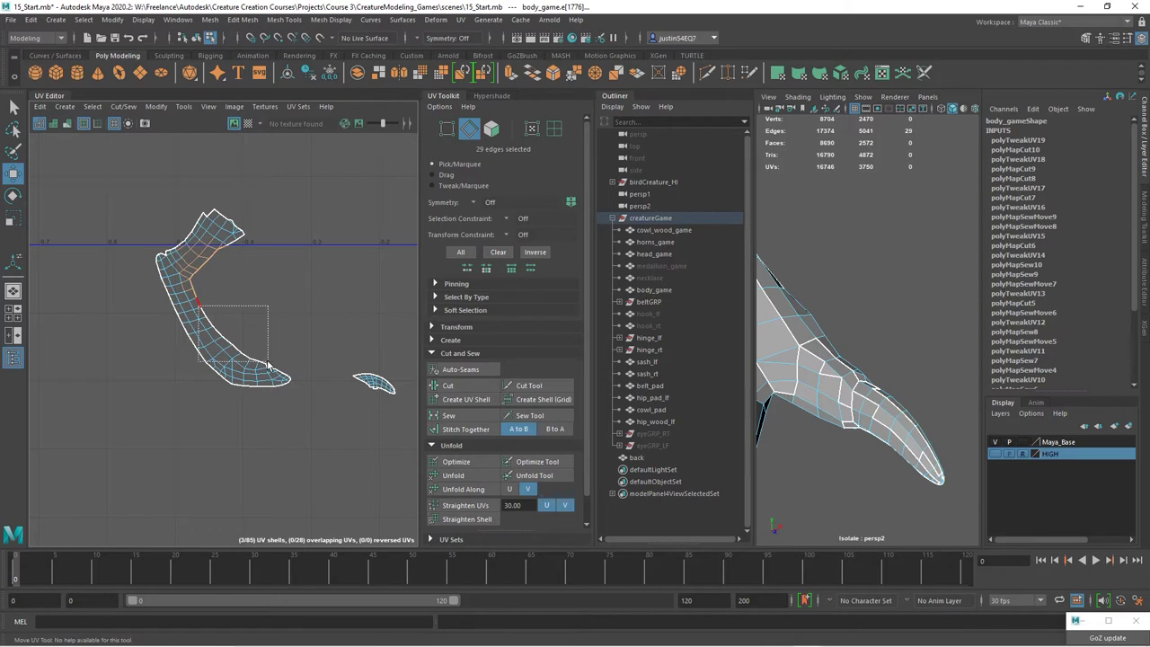
{"action": "left_click_drag", "start_coordinate": [265, 360], "coordinate": [240, 379], "text": "shift"}
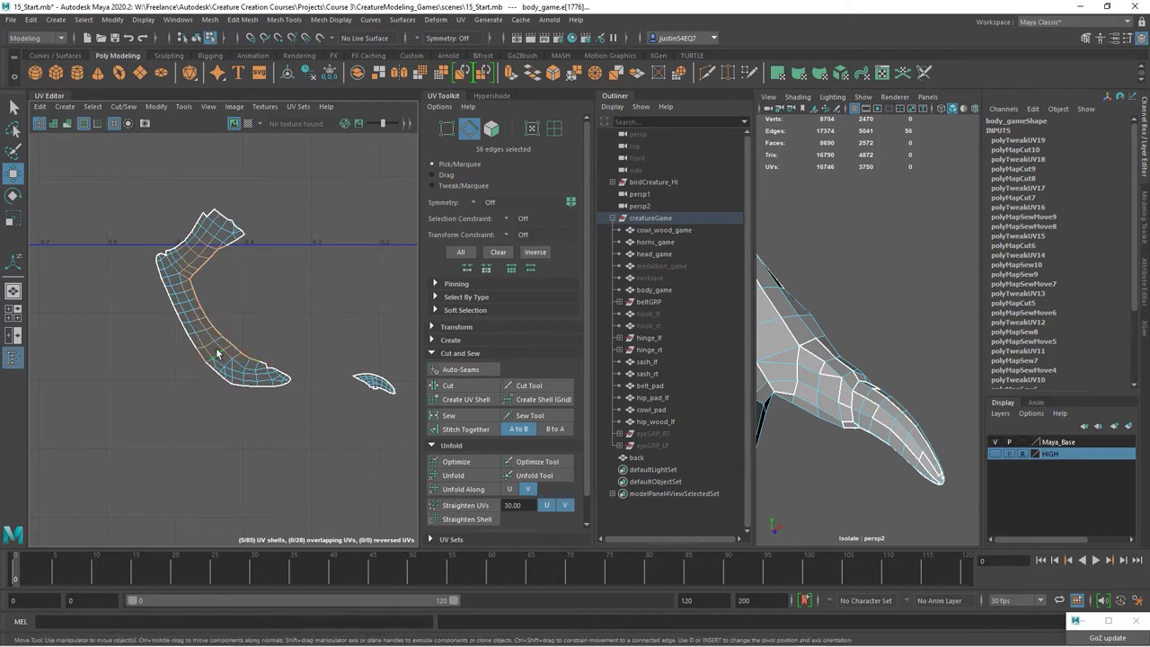
{"action": "left_click", "coordinate": [464, 429]}
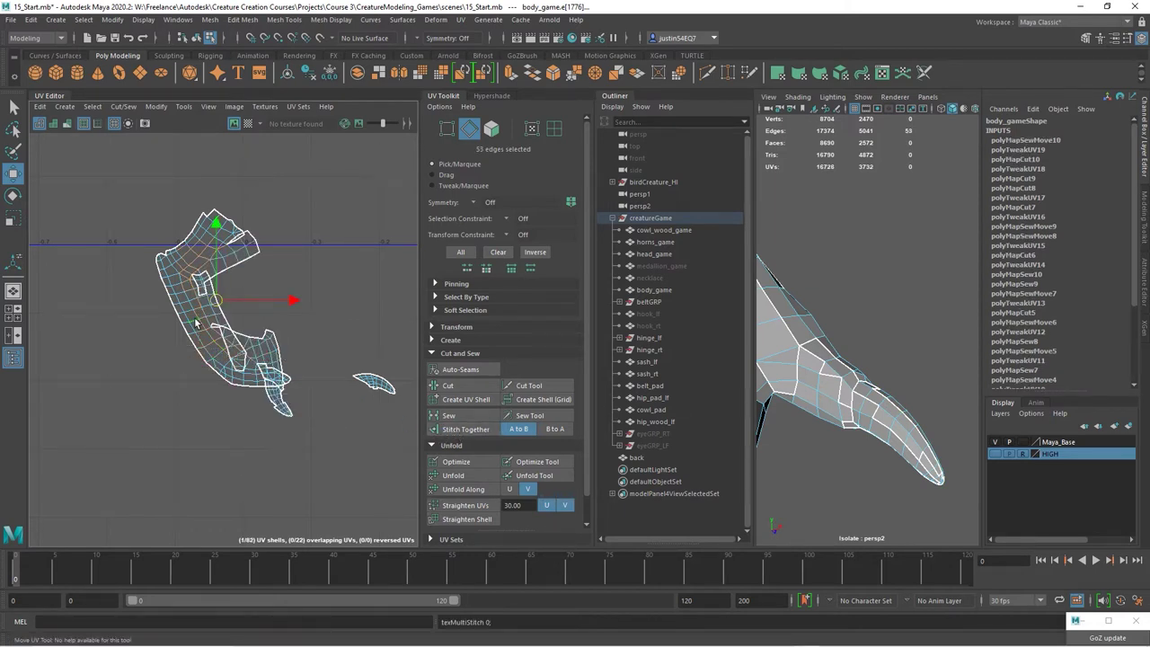
{"action": "right_click_drag", "start_coordinate": [195, 322], "coordinate": [167, 303], "text": "ctrl"}
{"action": "left_click", "coordinate": [457, 476]}
- Stitch more adjoining pieces near the foot end of the lower leg shell and unfold the whole shell again
{"action": "right_click_drag", "start_coordinate": [259, 338], "coordinate": [253, 295]}
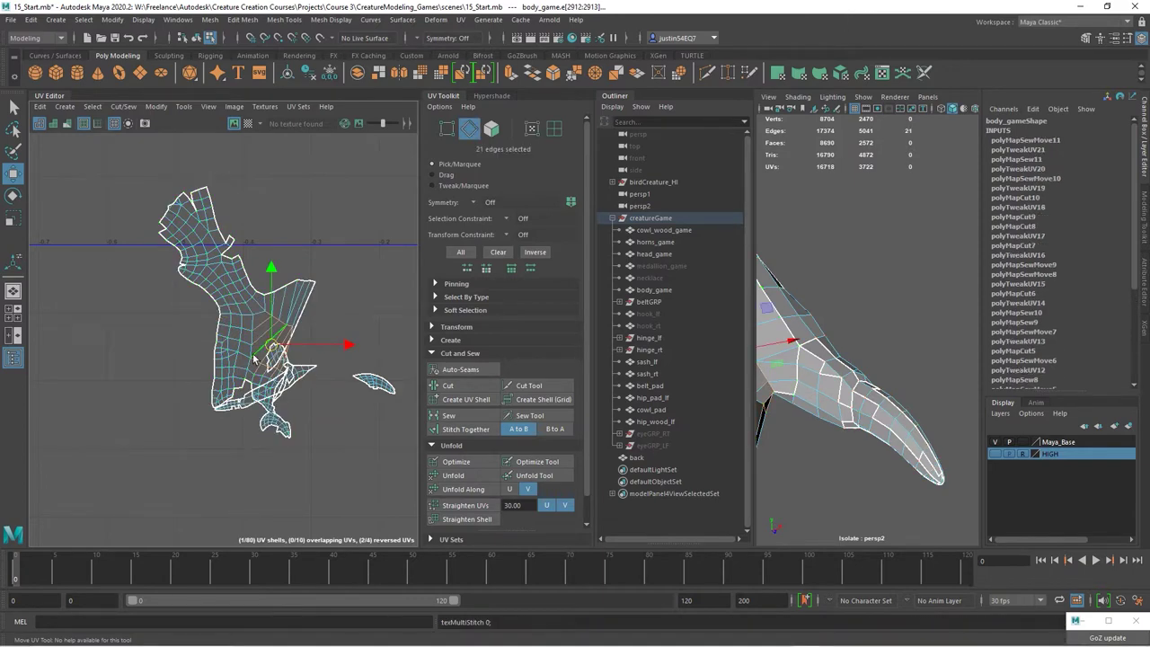
{"action": "right_click_drag", "start_coordinate": [254, 355], "coordinate": [224, 337], "text": "ctrl"}
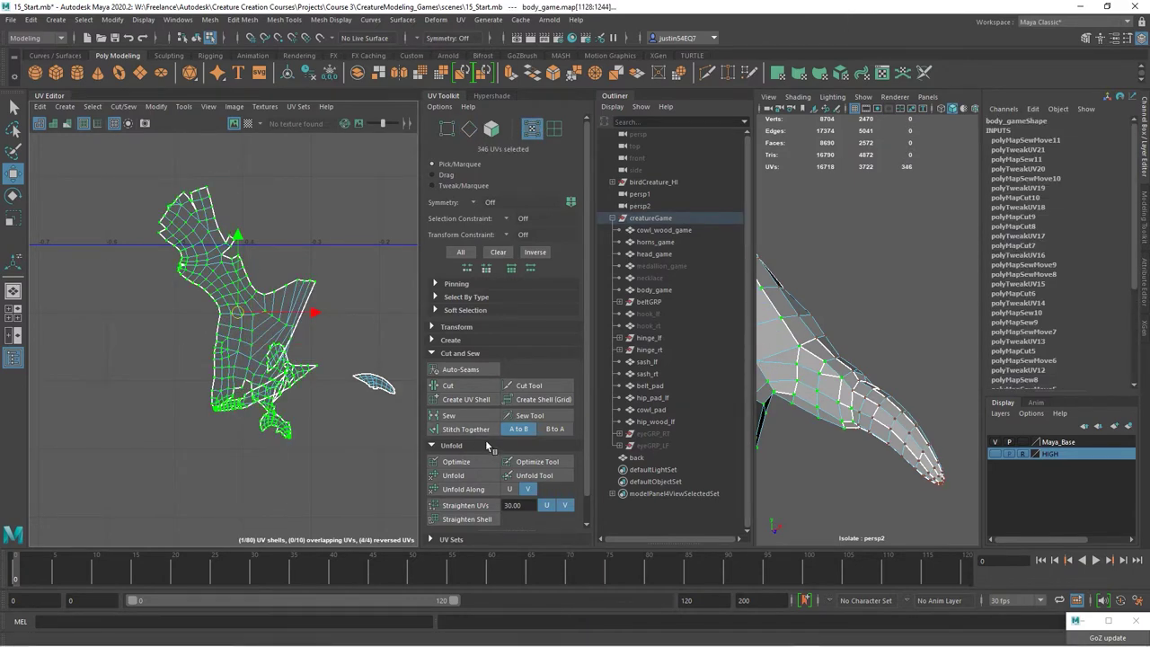
{"action": "left_click", "coordinate": [453, 475]}
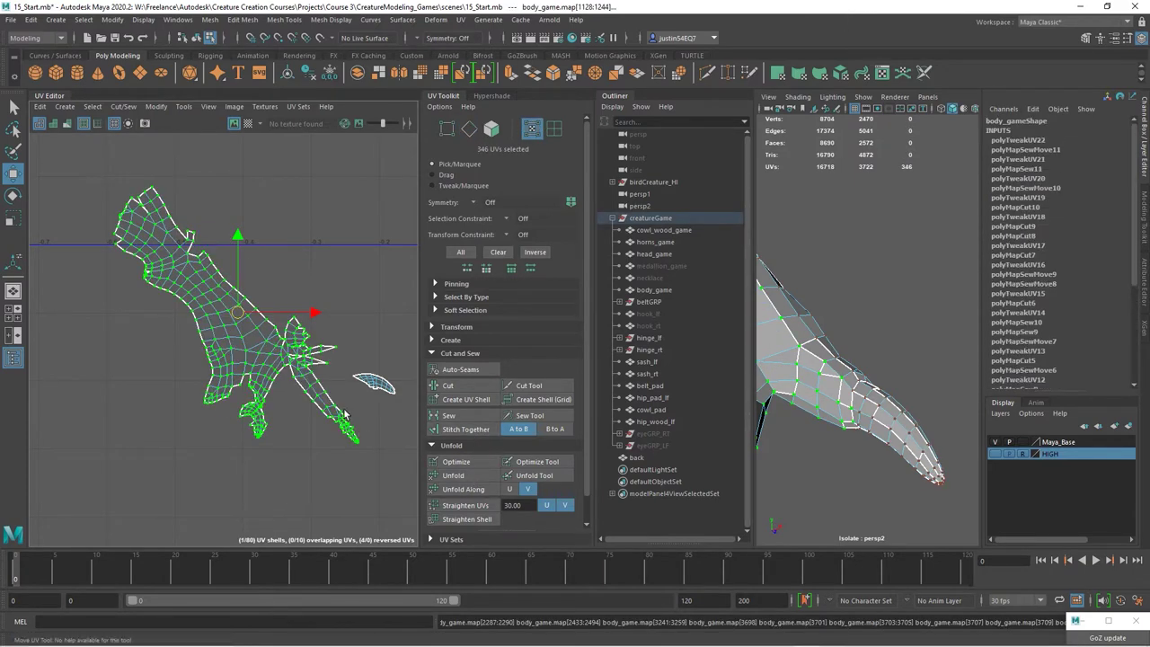
{"action": "left_click", "coordinate": [379, 431]}
- Cut the UVs across the toe base at the end of the long narrow strip on the foot
{"action": "mouse_move", "coordinate": [880, 403]}
{"action": "left_mouse_down", "text": "alt"}
{"action": "mouse_move", "coordinate": [900, 349]}
{"action": "mouse_move", "coordinate": [877, 409]}
{"action": "left_mouse_up", "text": "alt"}
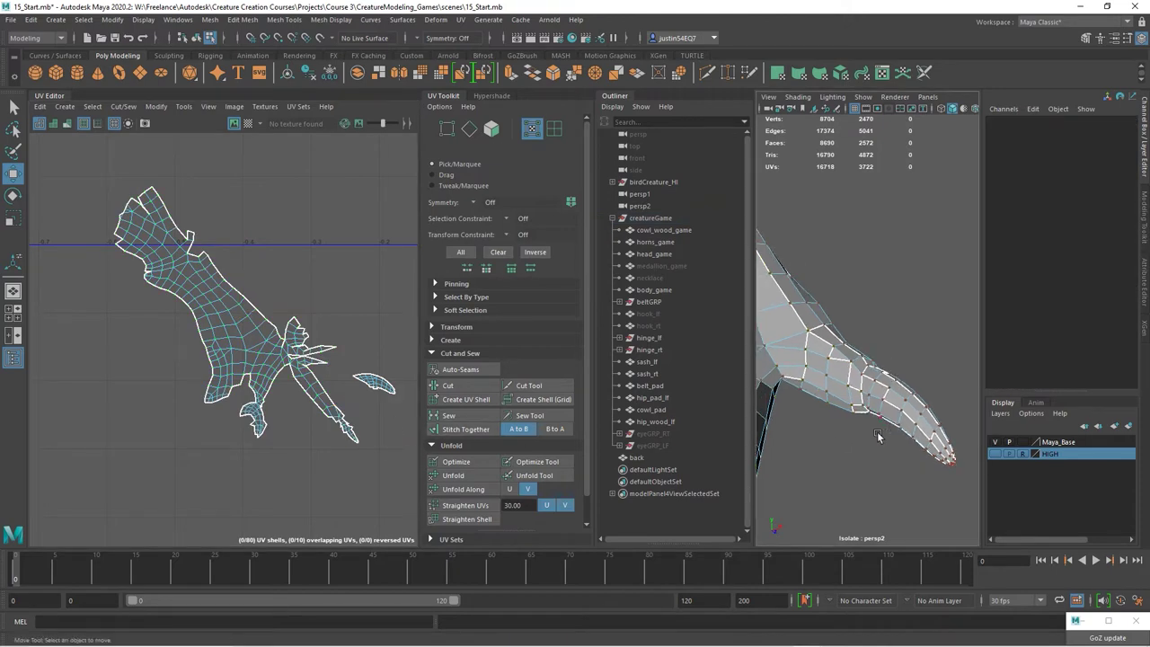
{"action": "right_click_drag", "start_coordinate": [381, 408], "coordinate": [505, 463], "text": "alt"}
{"action": "middle_click_drag", "start_coordinate": [235, 430], "coordinate": [250, 388], "text": "alt"}
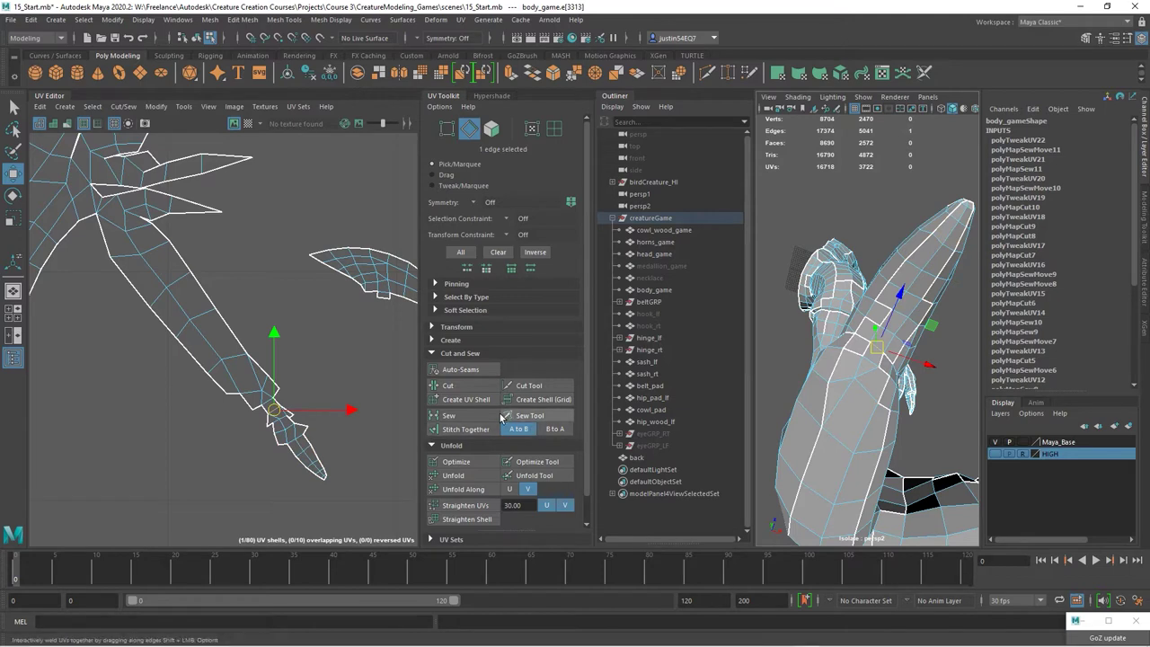
{"action": "left_click", "coordinate": [472, 386]}
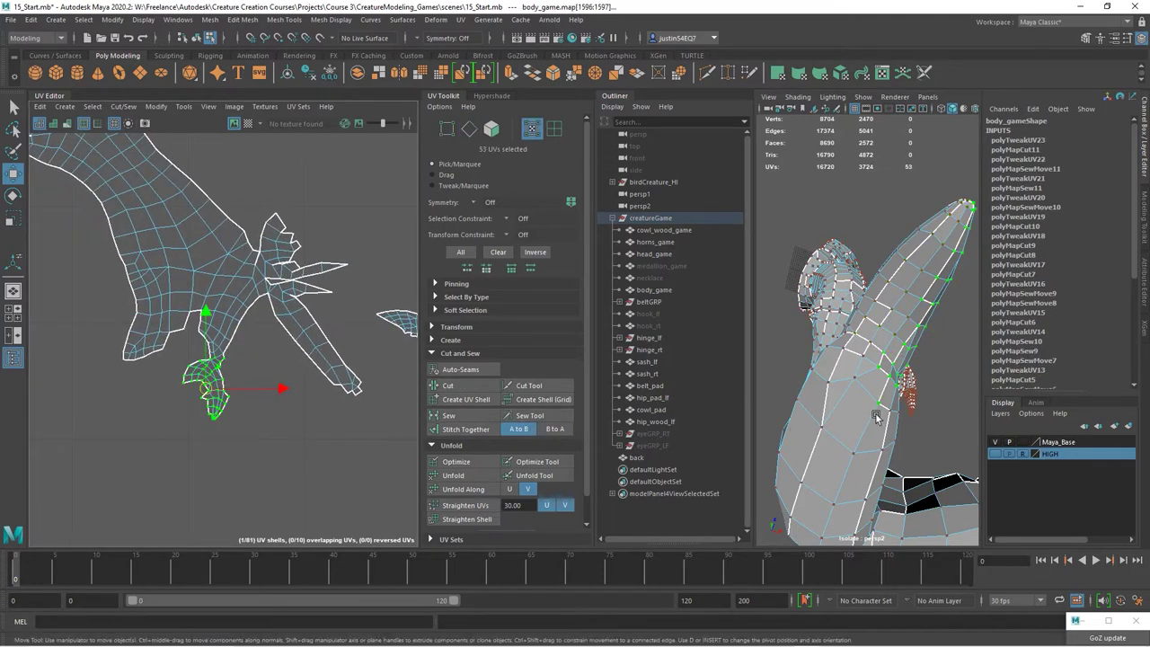
- Cut the UVs at the base of the neighbouring toe attached to the short foot stub
{"action": "left_click_drag", "start_coordinate": [884, 356], "coordinate": [853, 386], "text": "alt"}
{"action": "right_click_drag", "start_coordinate": [853, 386], "coordinate": [885, 440], "text": "alt"}
{"action": "key", "text": "F10"}
{"action": "left_click", "coordinate": [879, 446]}
{"action": "left_click_drag", "start_coordinate": [879, 445], "coordinate": [941, 480], "text": "alt"}
{"action": "left_click", "coordinate": [460, 387]}
- Select the newly cut toe piece and move it away from the lower leg shell
{"action": "key", "text": "F12"}
{"action": "double_click", "coordinate": [214, 387]}
{"action": "right_click_drag", "start_coordinate": [269, 413], "coordinate": [234, 399], "text": "alt"}
{"action": "middle_click_drag", "start_coordinate": [234, 399], "coordinate": [187, 430], "text": "alt"}
{"action": "left_click_drag", "start_coordinate": [174, 423], "coordinate": [345, 381]}
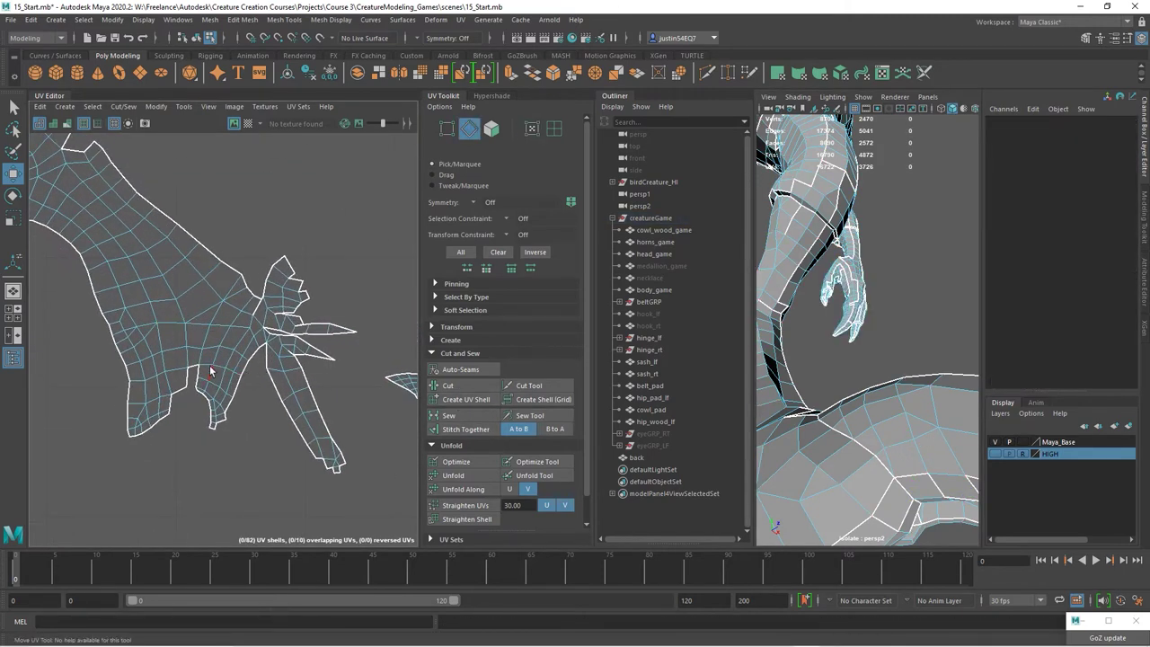
- Stitch and sew the open edges between the two short stubs at the foot end of the shell
{"action": "double_click", "coordinate": [203, 377]}
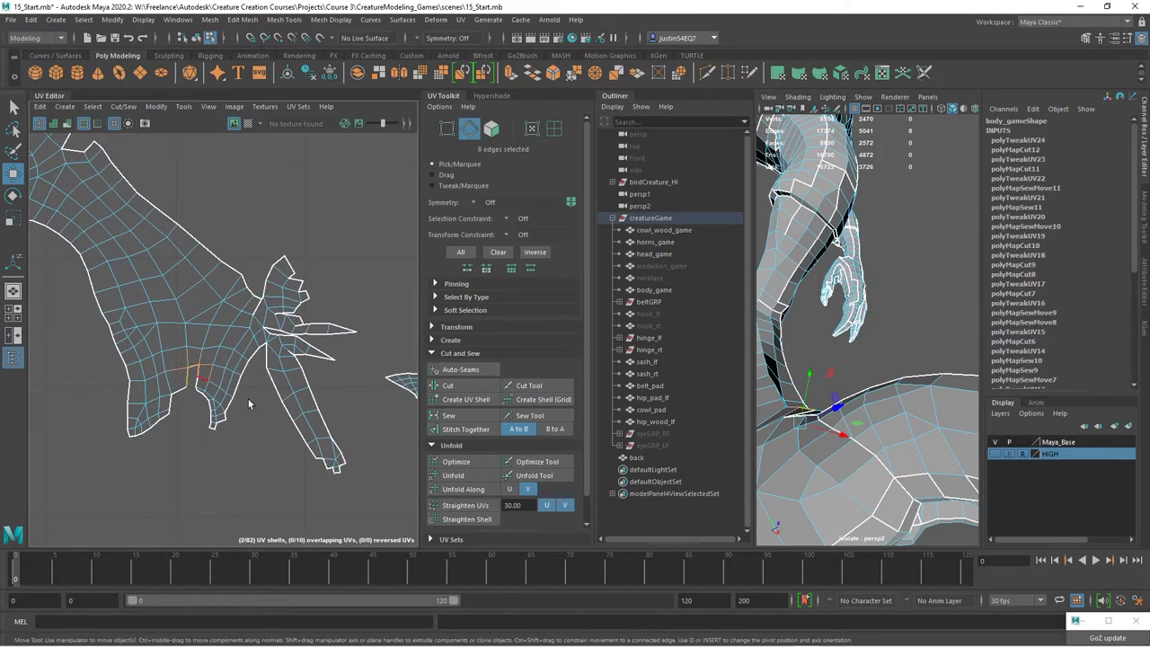
{"action": "left_click", "coordinate": [453, 432]}
{"action": "left_click", "coordinate": [447, 416]}
{"action": "right_click_drag", "start_coordinate": [144, 404], "coordinate": [303, 392], "text": "alt"}
{"action": "middle_click_drag", "start_coordinate": [180, 449], "coordinate": [225, 422], "text": "alt"}
{"action": "left_click", "coordinate": [212, 406]}
{"action": "key", "text": "g"}
- Sew the wide split between the foot and the long narrow strip, and unfold the lower leg shell
{"action": "middle_click_drag", "start_coordinate": [297, 368], "coordinate": [220, 409], "text": "alt"}
{"action": "left_click", "coordinate": [281, 347]}
{"action": "double_click", "coordinate": [220, 466], "text": "shift"}
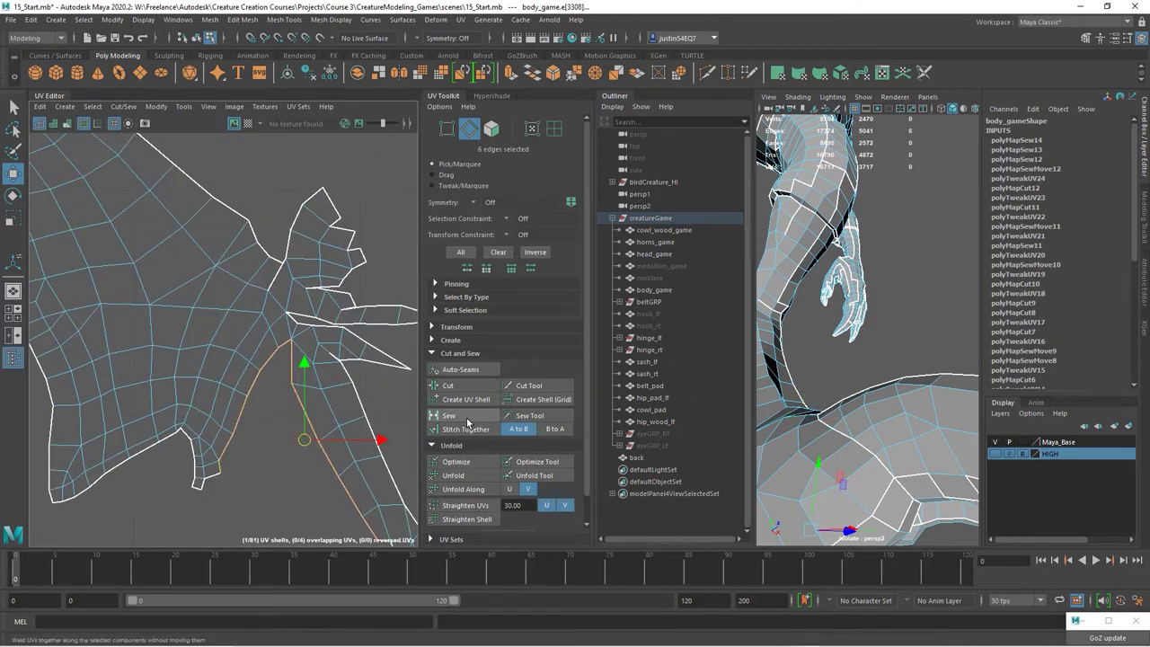
{"action": "left_click", "coordinate": [467, 418]}
{"action": "left_click", "coordinate": [444, 475]}
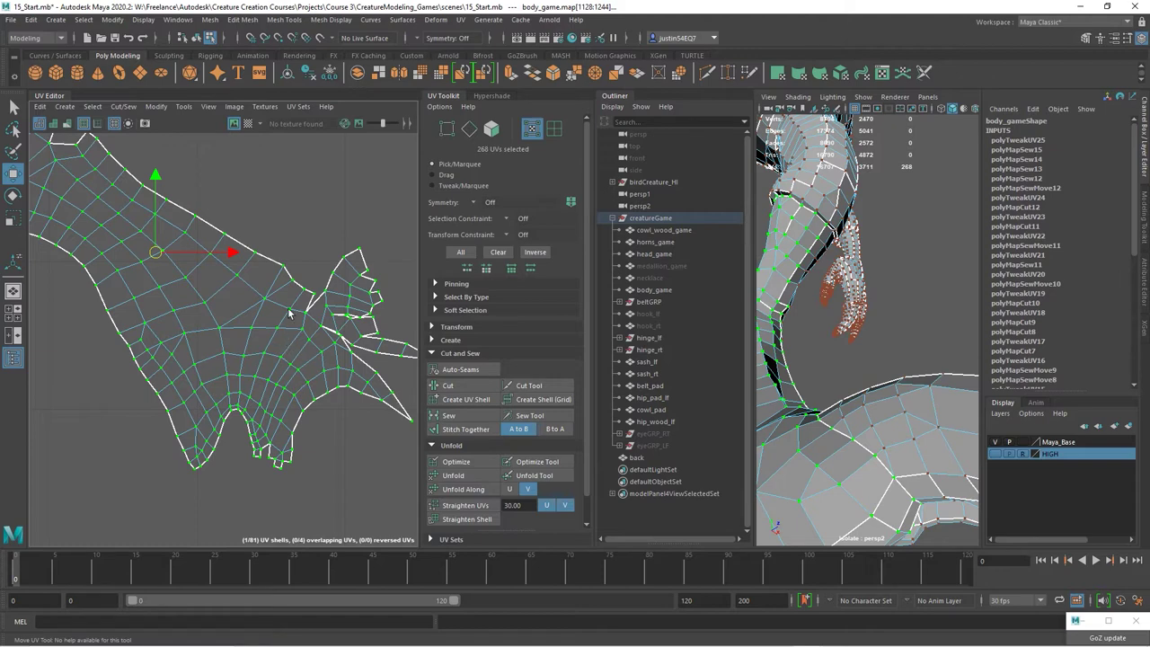
- Select the edges along the long upper side of the lower leg shell and stitch the matching piece onto them
{"action": "middle_click_drag", "start_coordinate": [256, 292], "coordinate": [254, 419], "text": "alt"}
{"action": "right_click_drag", "start_coordinate": [269, 422], "coordinate": [218, 402], "text": "alt"}
{"action": "middle_click_drag", "start_coordinate": [218, 403], "coordinate": [217, 365], "text": "alt"}
{"action": "right_click_drag", "start_coordinate": [184, 314], "coordinate": [184, 285]}
{"action": "left_click_drag", "start_coordinate": [169, 288], "coordinate": [260, 357]}
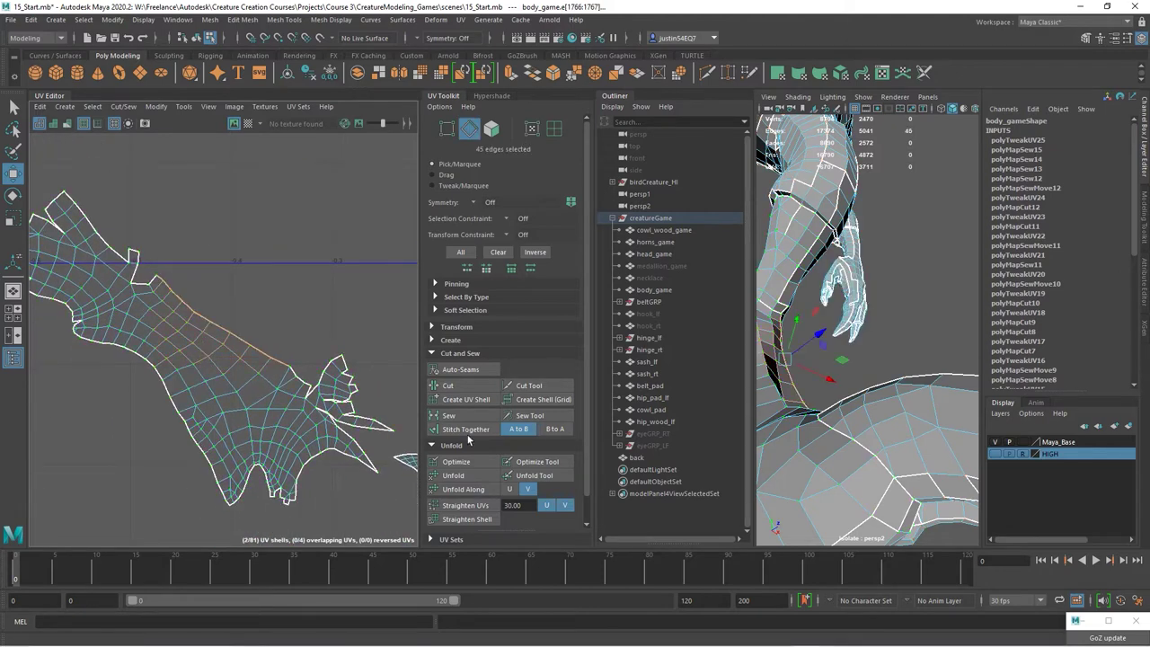
{"action": "middle_click_drag", "start_coordinate": [244, 380], "coordinate": [368, 450], "text": "alt"}
- Sew the open gap along the newly joined side of the lower leg shell and unfold it
{"action": "left_click_drag", "start_coordinate": [189, 296], "coordinate": [260, 413]}
{"action": "left_click", "coordinate": [457, 416]}
{"action": "right_click_drag", "start_coordinate": [315, 375], "coordinate": [348, 377]}
{"action": "double_click", "coordinate": [334, 386]}
{"action": "left_click", "coordinate": [453, 475]}
{"action": "middle_click_drag", "start_coordinate": [279, 413], "coordinate": [156, 326], "text": "alt"}
{"action": "right_click_drag", "start_coordinate": [128, 287], "coordinate": [133, 250]}
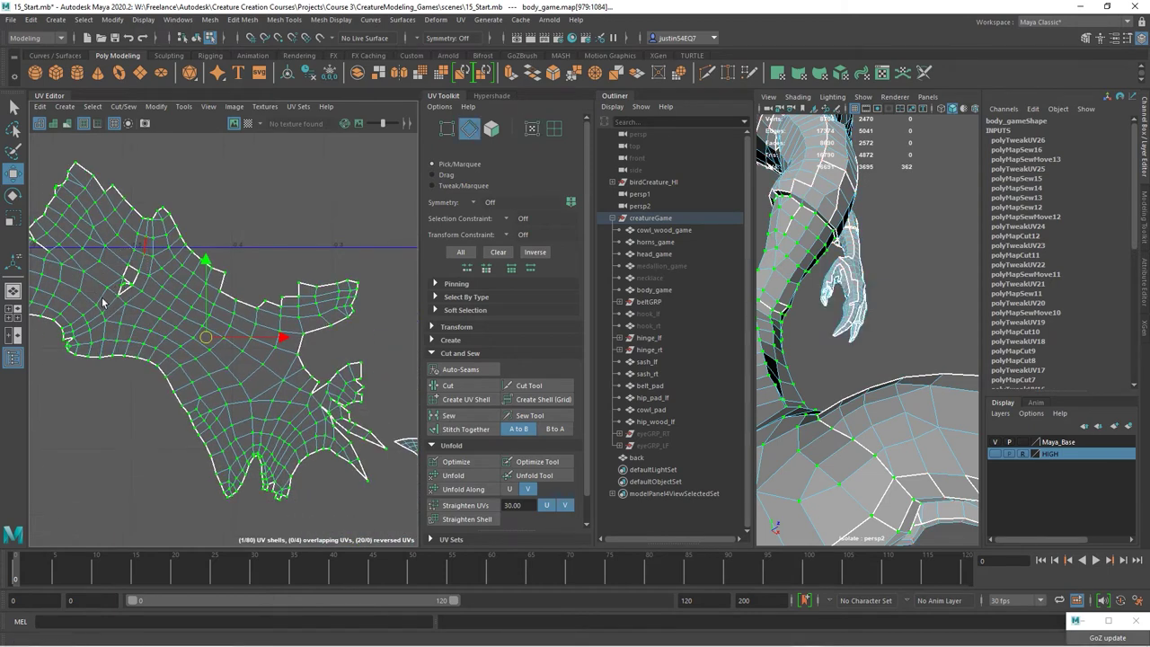
- Sew the small split inside the lower leg shell and rotate the shell upright
{"action": "left_click_drag", "start_coordinate": [104, 299], "coordinate": [153, 256]}
{"action": "left_click", "coordinate": [457, 416]}
{"action": "key", "text": "e"}
{"action": "left_click_drag", "start_coordinate": [266, 308], "coordinate": [280, 372]}
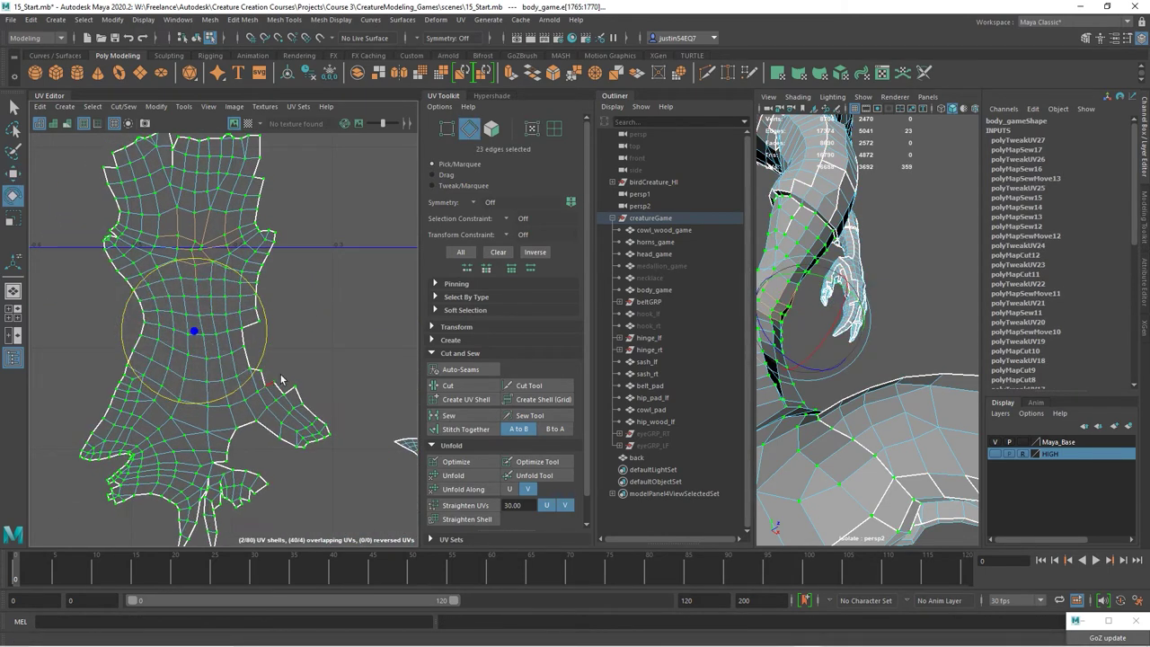
- Stitch the neighbouring piece onto the lower leg shell along the open edges beside the foot
{"action": "left_click", "coordinate": [248, 377]}
{"action": "middle_click_drag", "start_coordinate": [247, 377], "coordinate": [256, 230], "text": "alt"}
{"action": "right_click_drag", "start_coordinate": [289, 283], "coordinate": [357, 333], "text": "alt"}
{"action": "right_click_drag", "start_coordinate": [235, 244], "coordinate": [236, 207]}
{"action": "left_click", "coordinate": [266, 253]}
{"action": "key", "text": "w"}
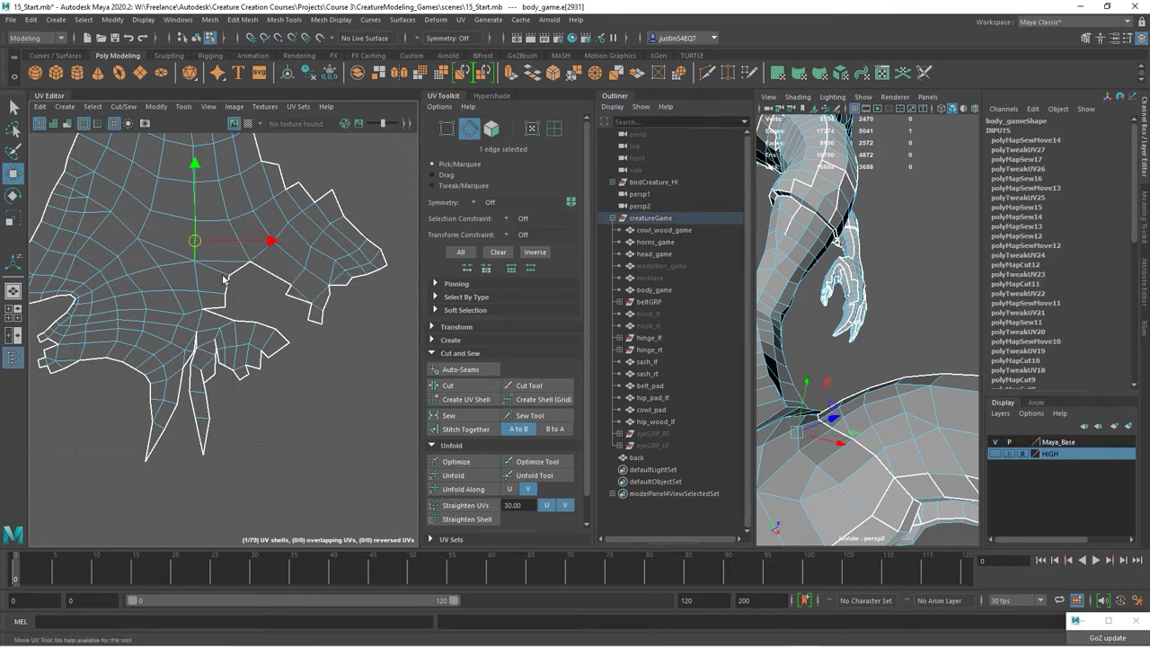
- Sew the open splits between the toe strips at the foot end and unfold the lower leg shell
{"action": "left_click_drag", "start_coordinate": [275, 332], "coordinate": [276, 333]}
{"action": "left_click", "coordinate": [453, 416]}
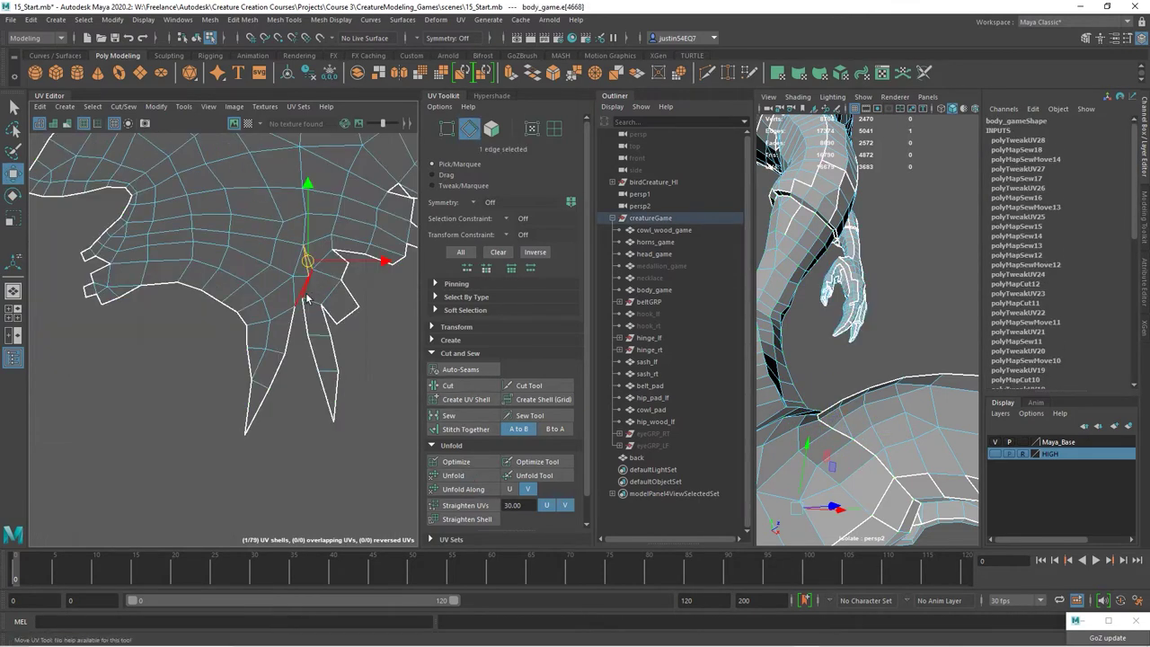
{"action": "left_click", "coordinate": [448, 415]}
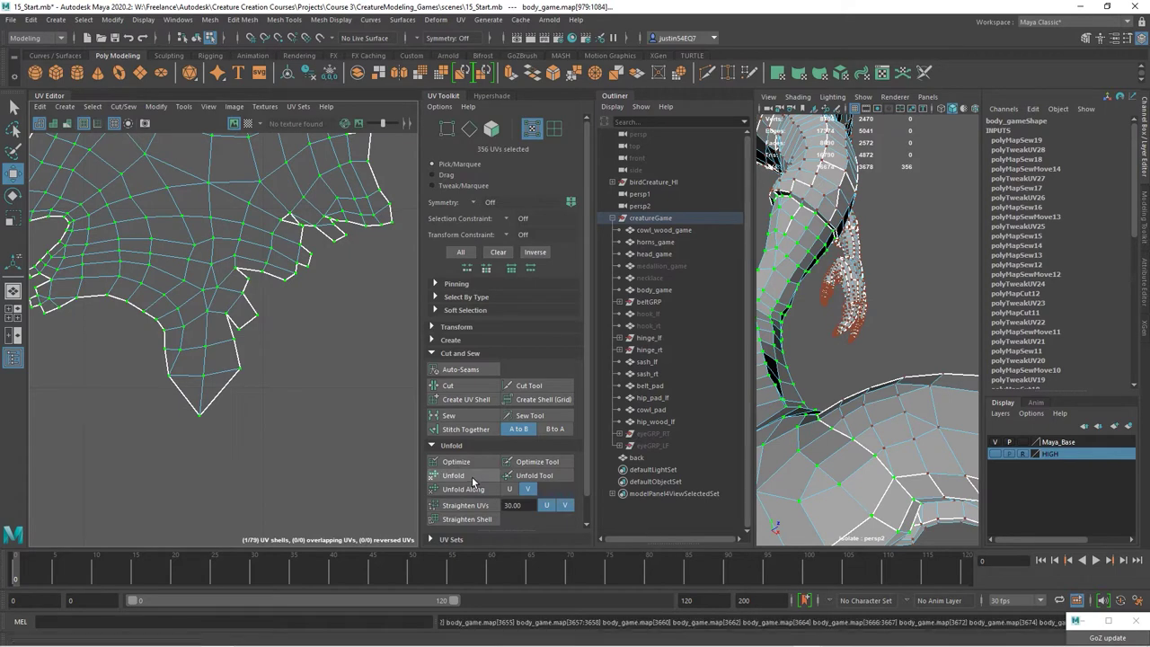
{"action": "left_click", "coordinate": [452, 475]}
- Replace the short three-edge stitch by stitching the long narrow strip onto the lower leg shell along a longer run of side edges
{"action": "left_click", "coordinate": [467, 429]}
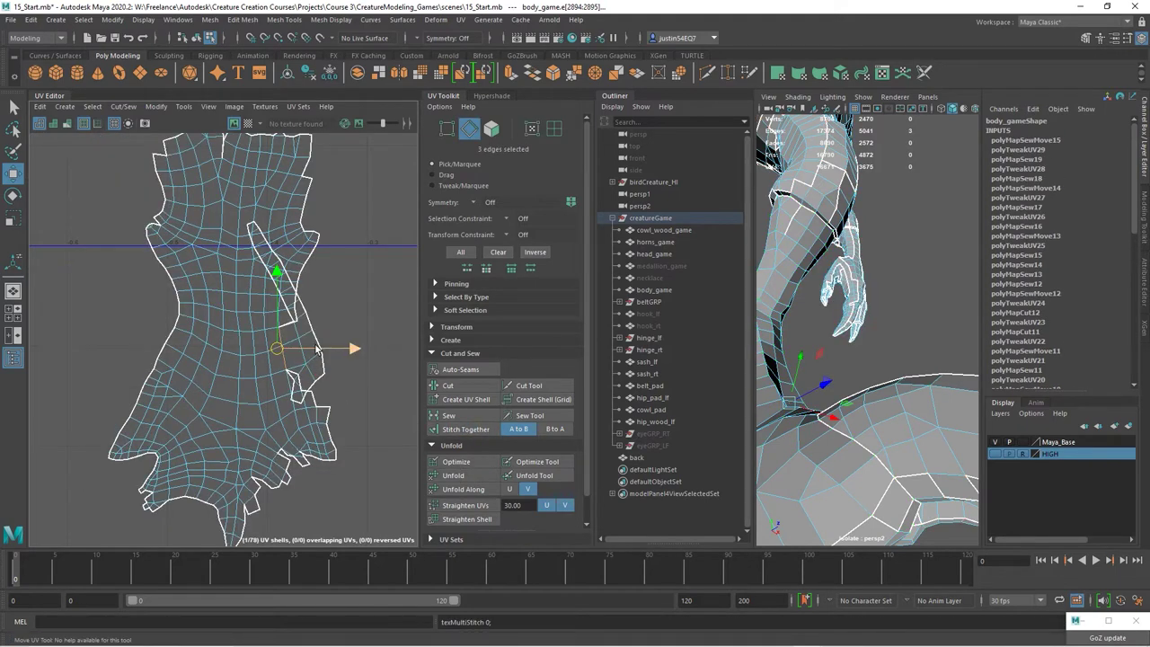
{"action": "scroll", "coordinate": [316, 348], "scroll_direction": "up", "scroll_amount": 3}
{"action": "key", "text": "ctrl+z"}
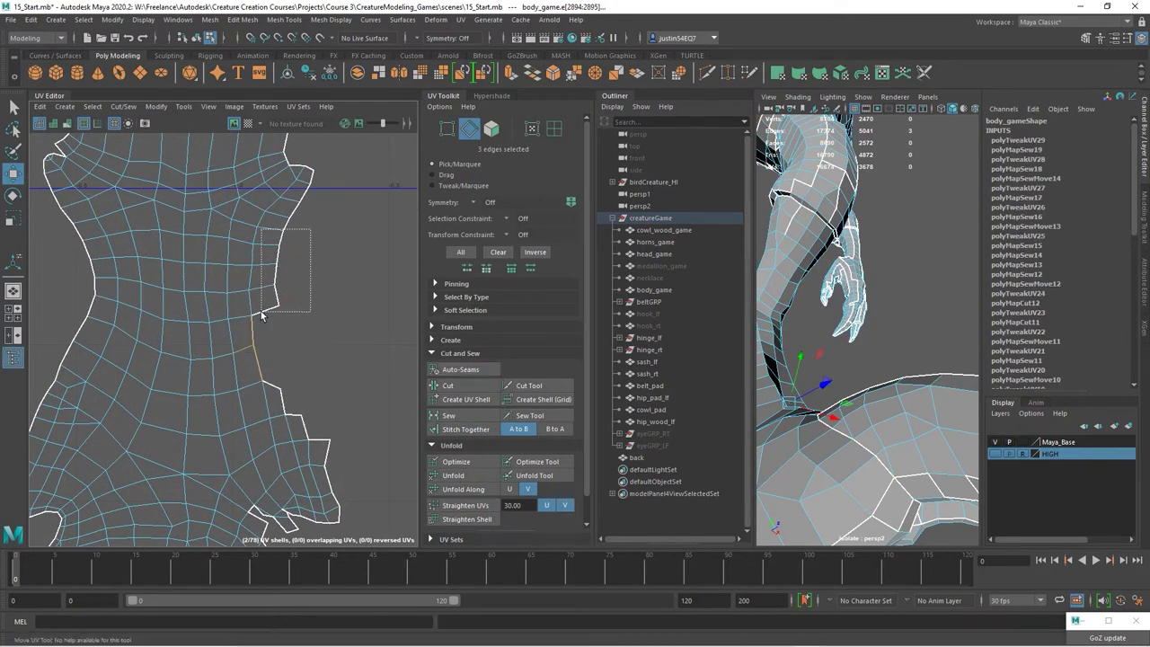
{"action": "left_click", "coordinate": [465, 429]}
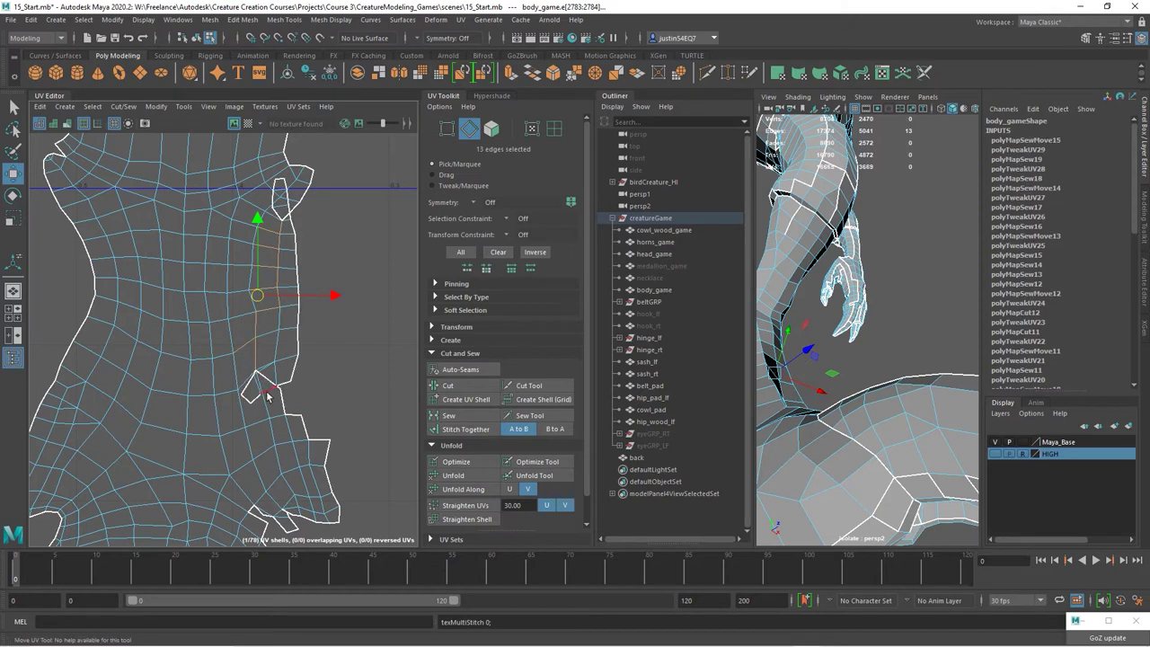
{"action": "left_click", "coordinate": [448, 415]}
{"action": "scroll", "coordinate": [232, 386], "scroll_direction": "down", "scroll_amount": 3}
{"action": "middle_click_drag", "start_coordinate": [284, 387], "coordinate": [187, 420], "text": "alt"}
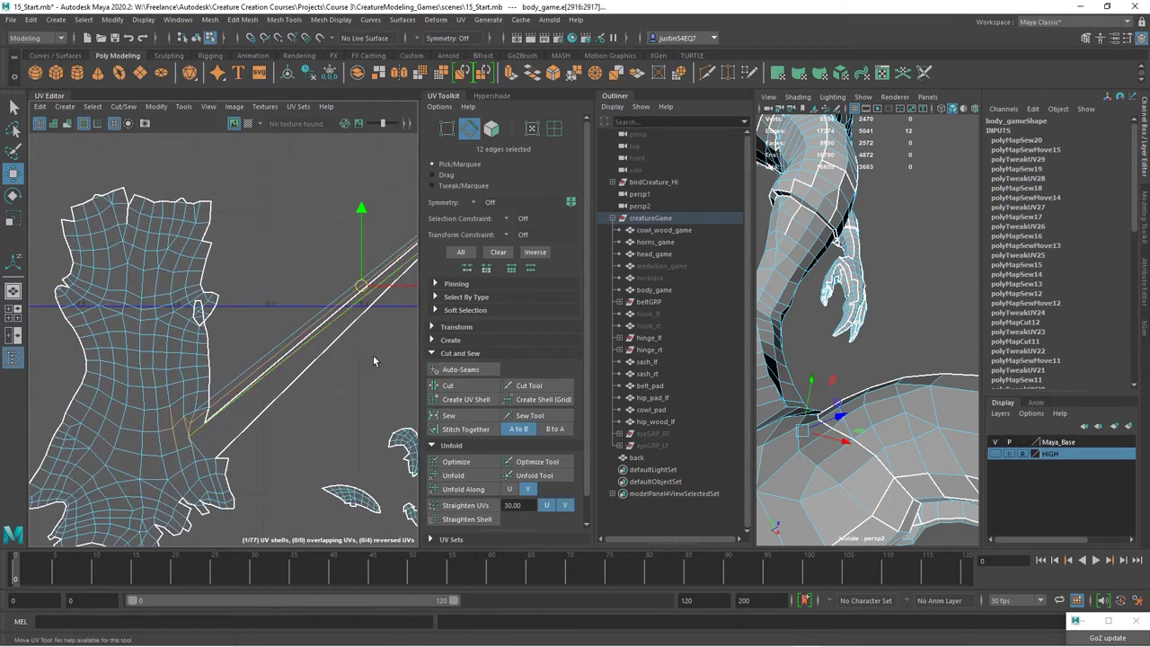
{"action": "key", "text": "ctrl+z"}
- Stitch the distant foot piece onto the lower side edges of the lower leg shell and unfold the shell
{"action": "scroll", "coordinate": [305, 417], "scroll_direction": "down", "scroll_amount": 1}
{"action": "left_click", "coordinate": [466, 429]}
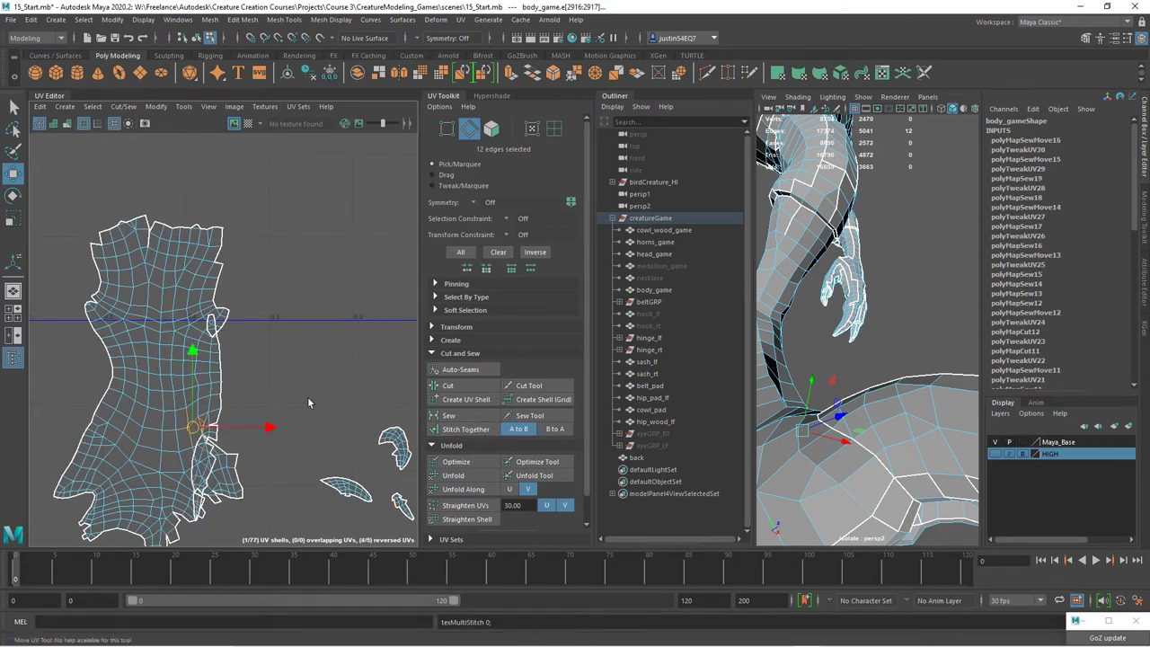
{"action": "scroll", "coordinate": [215, 306], "scroll_direction": "up", "scroll_amount": 3}
{"action": "right_click_drag", "start_coordinate": [110, 300], "coordinate": [200, 313]}
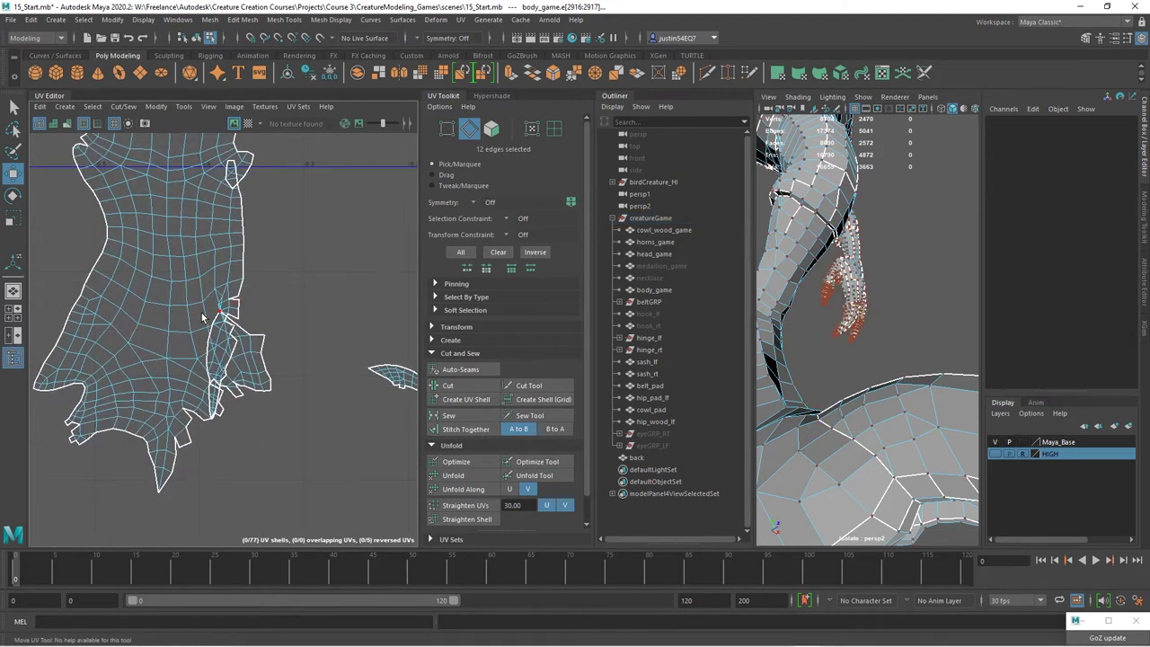
{"action": "double_click", "coordinate": [203, 318]}
{"action": "left_click", "coordinate": [458, 486]}
{"action": "key", "text": "ctrl+z"}
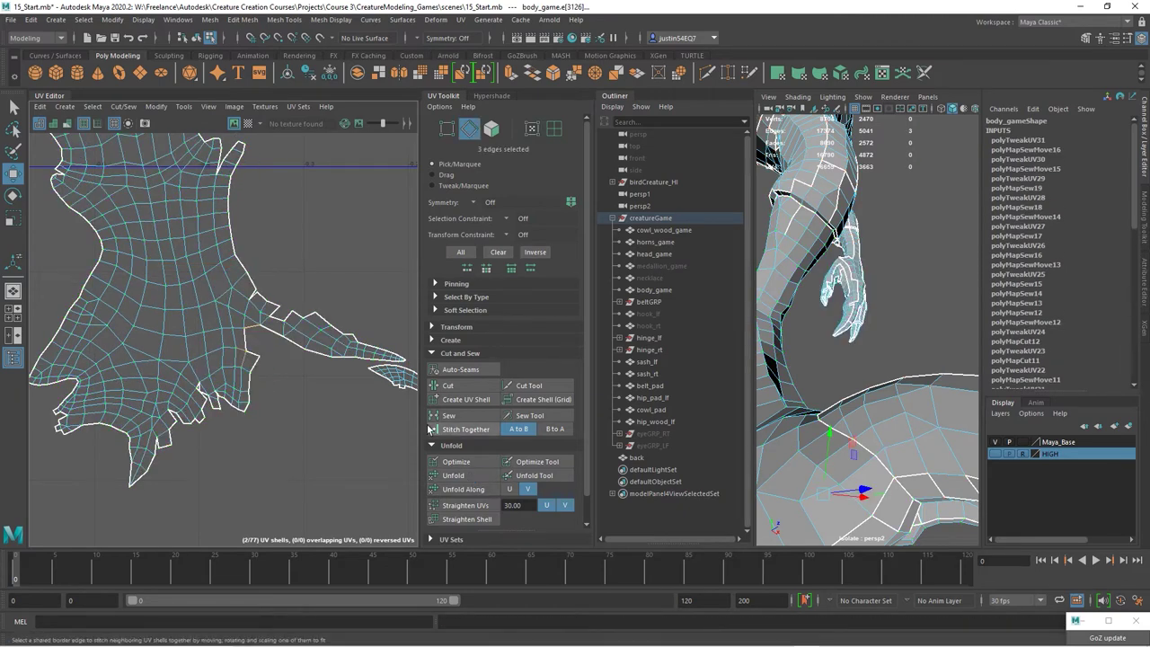
- Stitch the three edges beside the narrow side strip, sew the remaining gaps there, and unfold the shell
{"action": "left_click", "coordinate": [485, 429]}
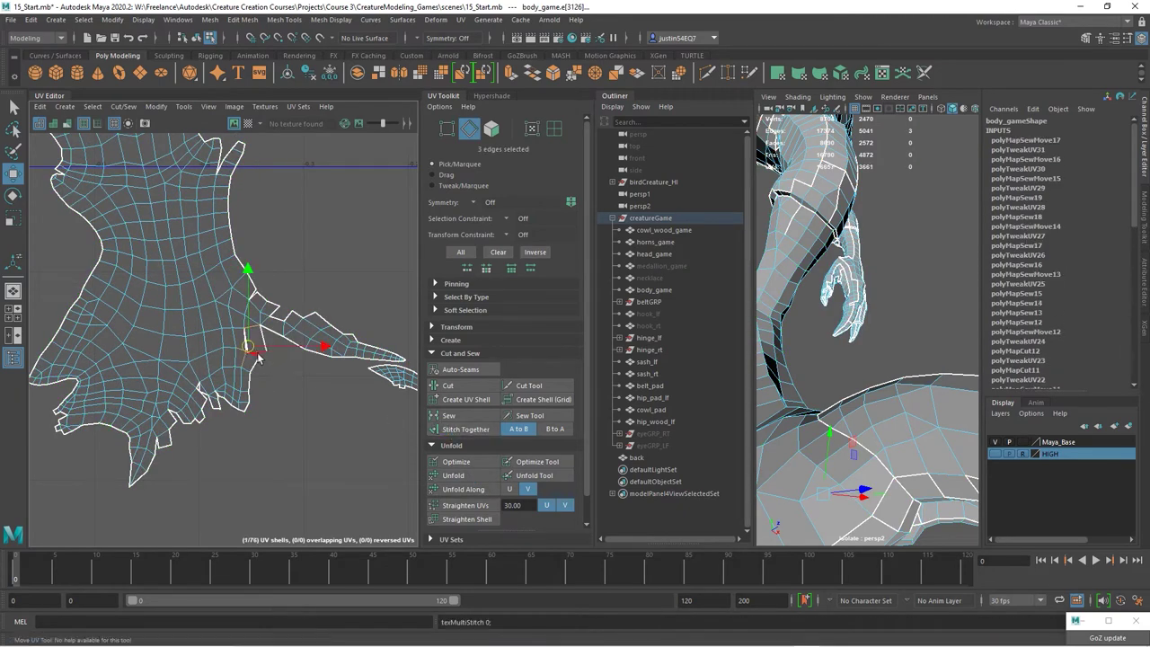
{"action": "left_click", "coordinate": [463, 417]}
{"action": "left_click", "coordinate": [457, 416]}
{"action": "right_click_drag", "start_coordinate": [352, 398], "coordinate": [148, 355], "text": "alt"}
{"action": "left_click", "coordinate": [454, 475]}
{"action": "scroll", "coordinate": [169, 361], "scroll_direction": "up", "scroll_amount": 5}
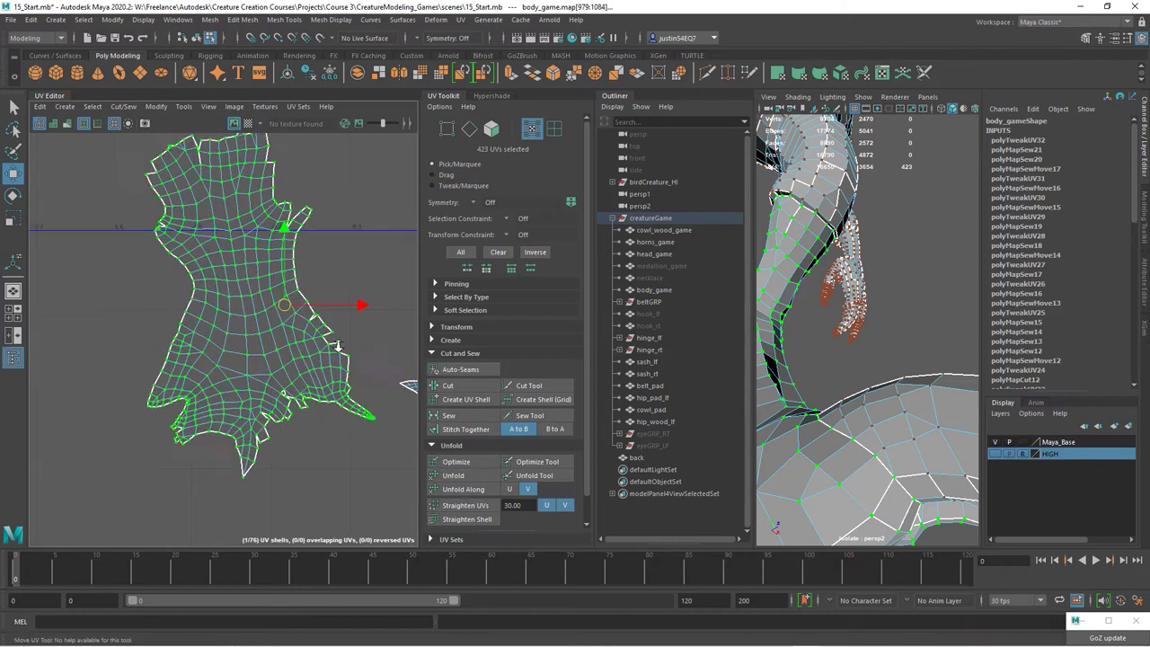
{"action": "scroll", "coordinate": [169, 361], "scroll_direction": "up", "scroll_amount": 3}
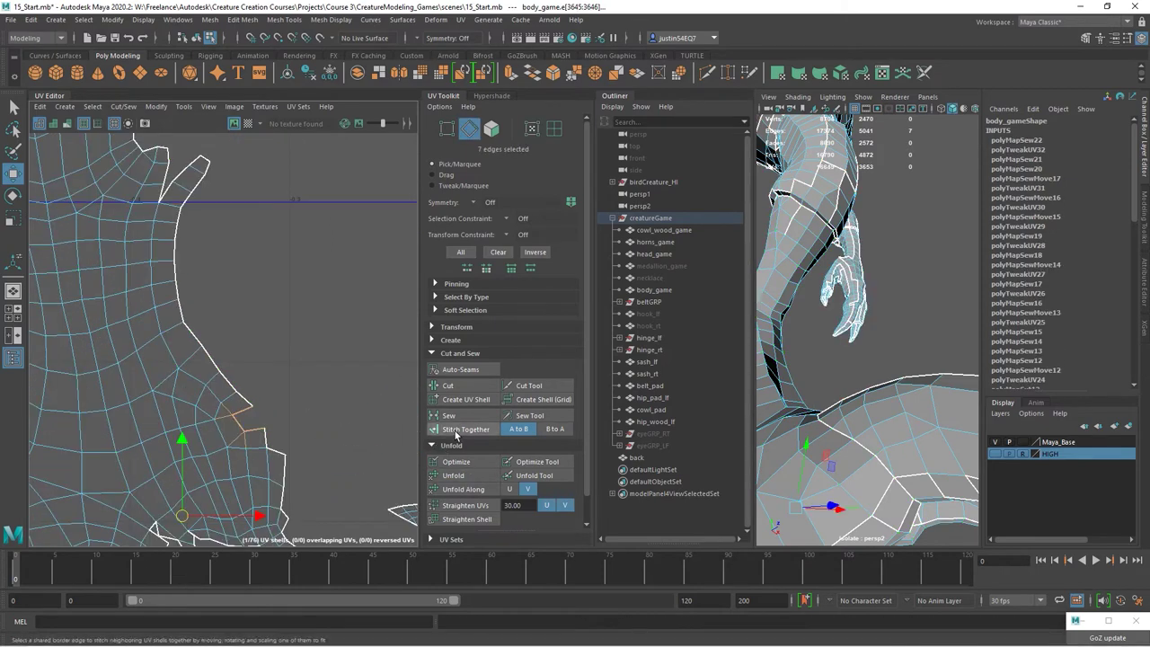
{"action": "left_click", "coordinate": [465, 429]}
{"action": "scroll", "coordinate": [271, 402], "scroll_direction": "down", "scroll_amount": 3}
{"action": "key", "text": "ctrl+z"}
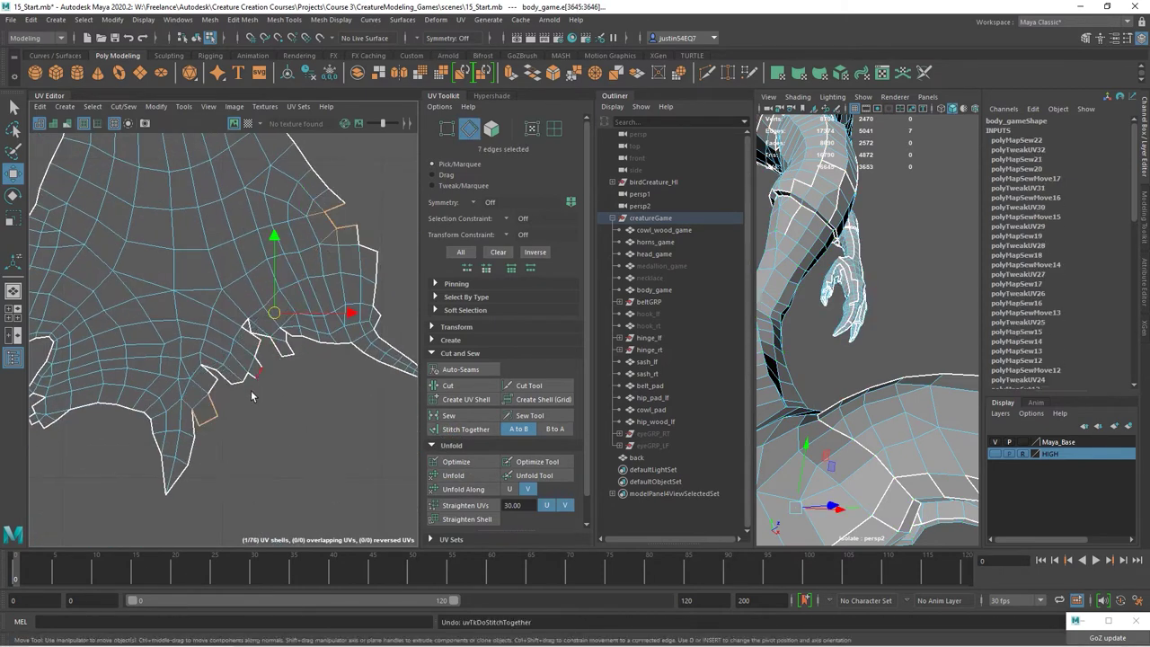
- Cut off the small square piece beside the toe and stitch it into the notch on the shell's side
{"action": "left_click", "coordinate": [203, 407]}
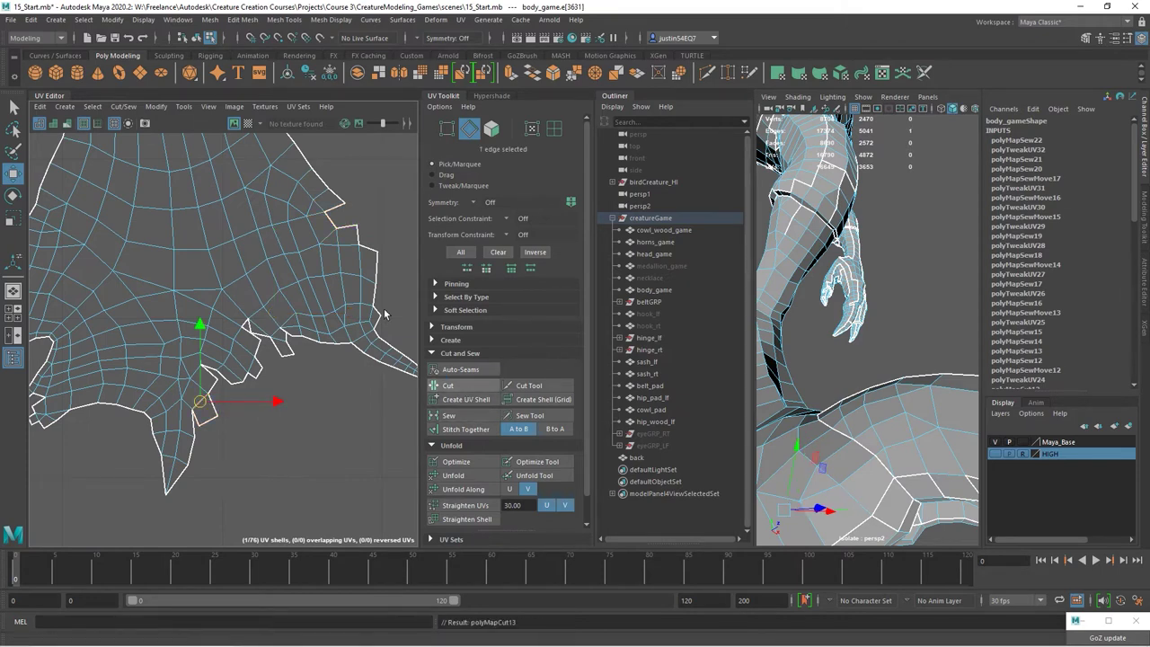
{"action": "left_click_drag", "start_coordinate": [341, 214], "coordinate": [323, 240]}
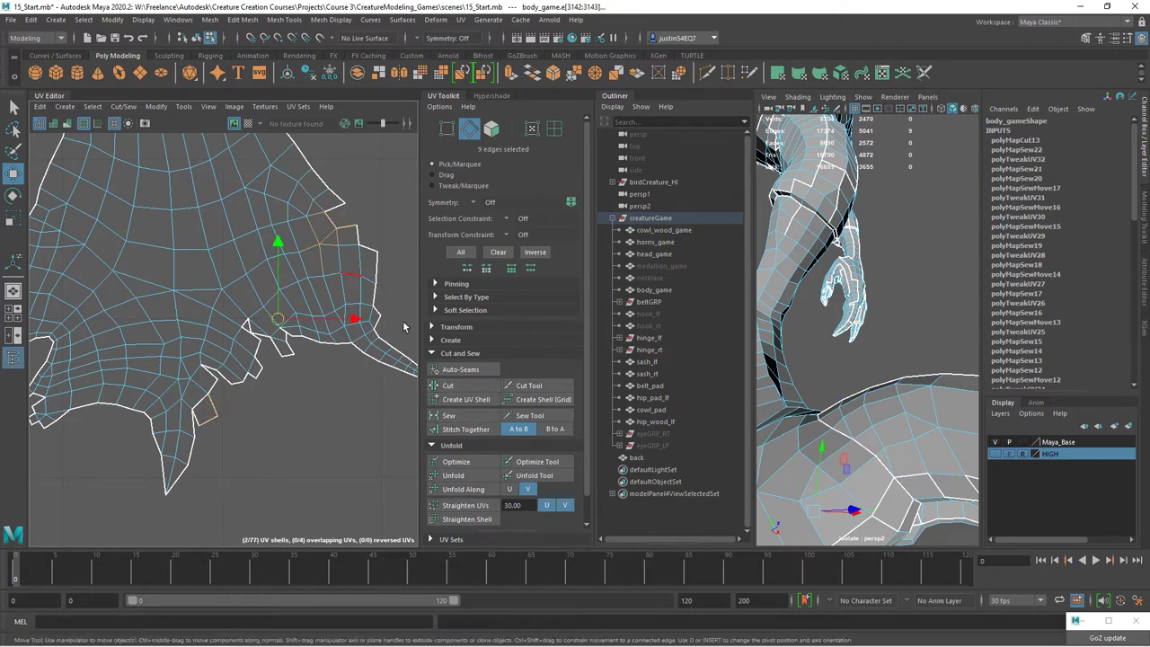
{"action": "double_click", "coordinate": [341, 213], "text": "shift"}
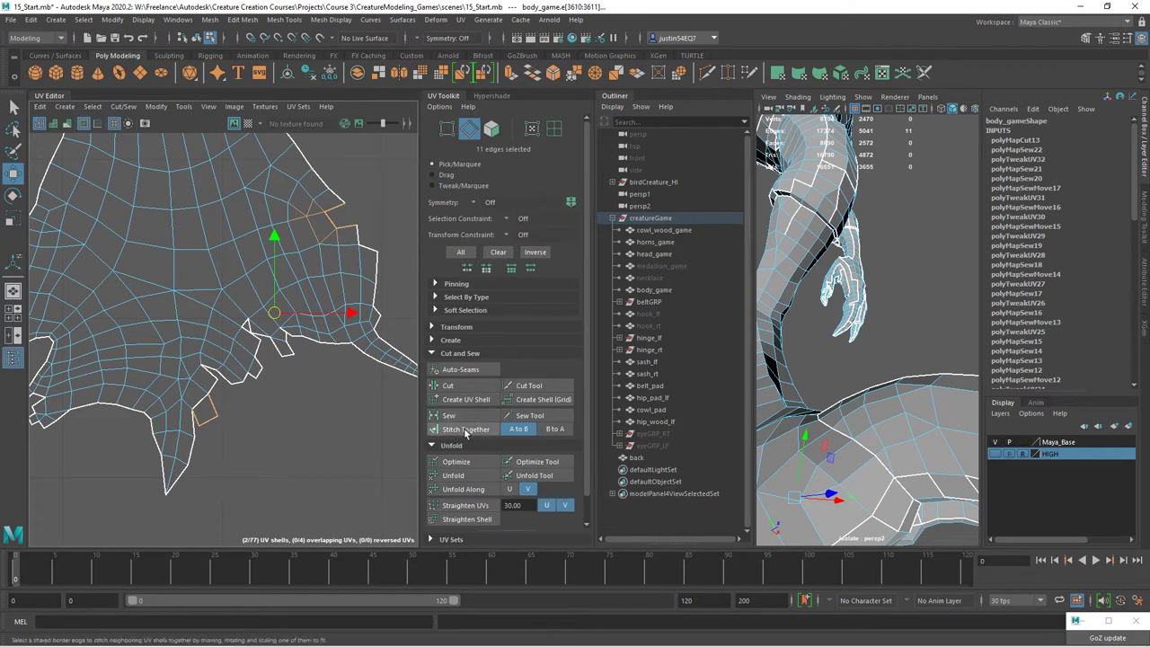
{"action": "middle_click_drag", "start_coordinate": [273, 317], "coordinate": [246, 324], "text": "alt"}
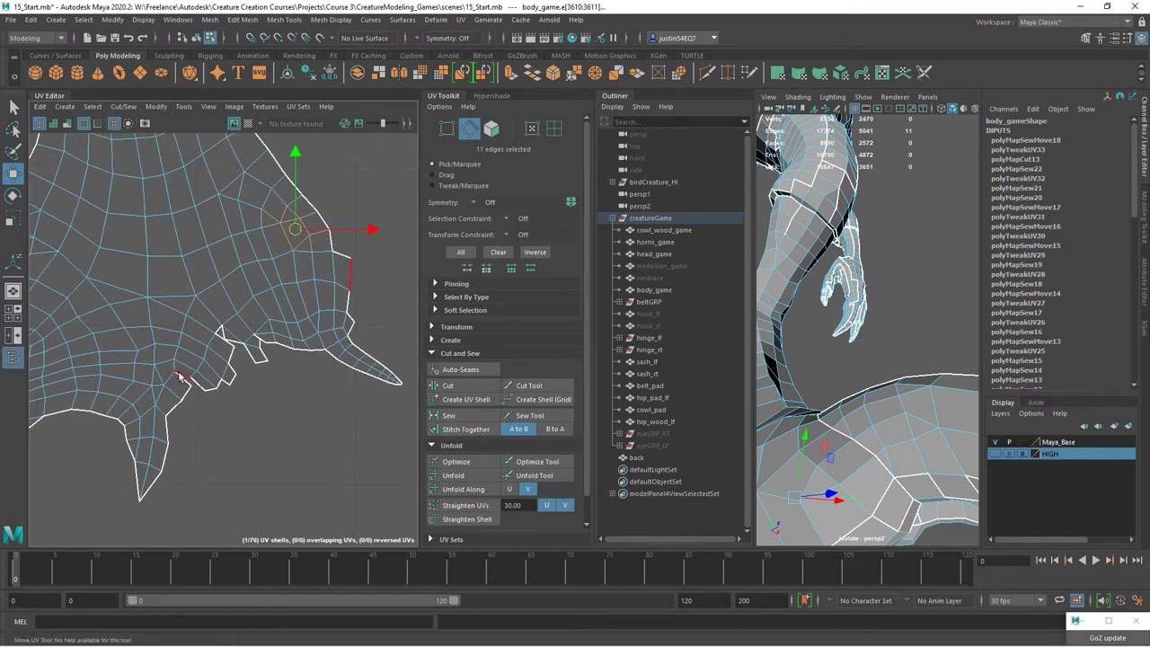
- Sew the small open splits between the toes at the foot end and unfold the lower leg shell
{"action": "left_click", "coordinate": [222, 333]}
{"action": "left_click", "coordinate": [446, 416]}
{"action": "key", "text": "ctrl+alt+F12"}
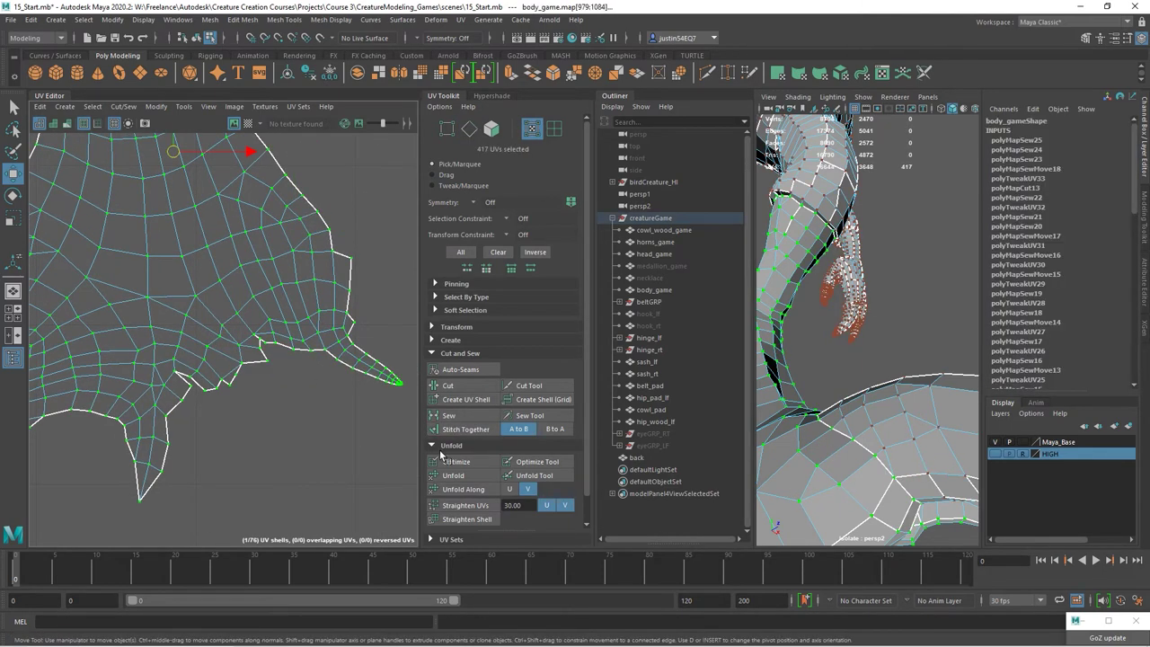
{"action": "left_click", "coordinate": [442, 477]}
- Sew the three edges of the split beside the flap on the upper side of the lower leg shell
{"action": "scroll", "coordinate": [319, 335], "scroll_direction": "down", "scroll_amount": 3}
{"action": "middle_click_drag", "start_coordinate": [288, 224], "coordinate": [270, 386], "text": "alt"}
{"action": "scroll", "coordinate": [256, 381], "scroll_direction": "up", "scroll_amount": 4}
{"action": "key", "text": "F10"}
{"action": "left_click", "coordinate": [251, 383]}
{"action": "left_click", "coordinate": [269, 363], "text": "shift"}
{"action": "left_click", "coordinate": [288, 355], "text": "shift"}
{"action": "left_click", "coordinate": [473, 421]}
{"action": "left_click", "coordinate": [472, 418]}
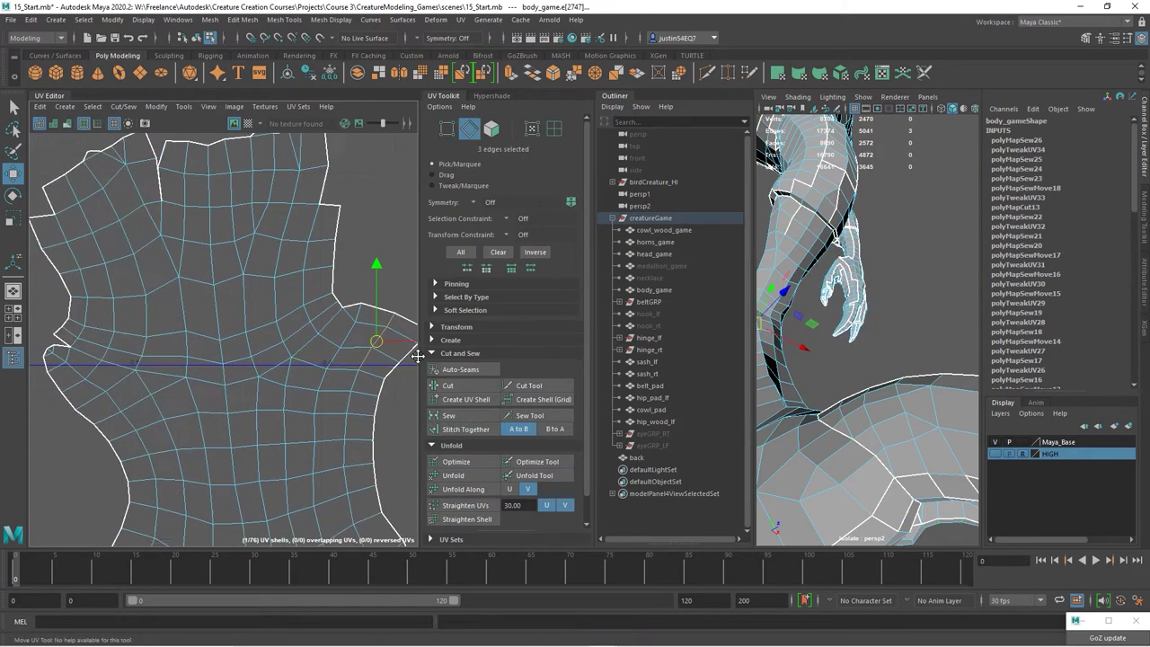
{"action": "scroll", "coordinate": [290, 357], "scroll_direction": "down", "scroll_amount": 3}
{"action": "middle_click_drag", "start_coordinate": [290, 357], "coordinate": [211, 426], "text": "alt"}
{"action": "key", "text": "ctrl+z"}
{"action": "key", "text": "ctrl+z"}
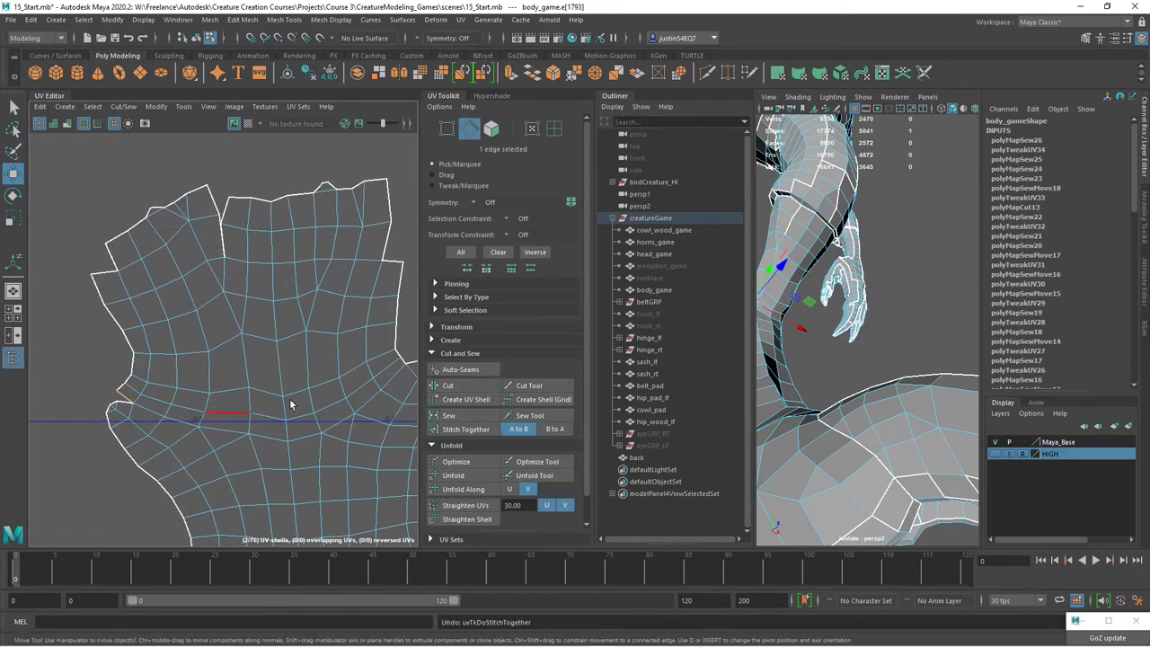
- Cut the edges across the base of the narrow toe spike at the foot end of the lower leg shell
{"action": "scroll", "coordinate": [290, 400], "scroll_direction": "down", "scroll_amount": 4}
{"action": "middle_click_drag", "start_coordinate": [136, 365], "coordinate": [99, 242], "text": "alt"}
{"action": "scroll", "coordinate": [225, 341], "scroll_direction": "up", "scroll_amount": 3}
{"action": "left_click_drag", "start_coordinate": [276, 397], "coordinate": [232, 361]}
{"action": "right_click_drag", "start_coordinate": [884, 404], "coordinate": [814, 422], "text": "alt"}
{"action": "mouse_move", "coordinate": [813, 422]}
{"action": "left_mouse_down", "text": "alt"}
{"action": "mouse_move", "coordinate": [853, 446]}
{"action": "mouse_move", "coordinate": [821, 409]}
{"action": "left_mouse_up", "text": "alt"}
{"action": "left_click", "coordinate": [812, 407]}
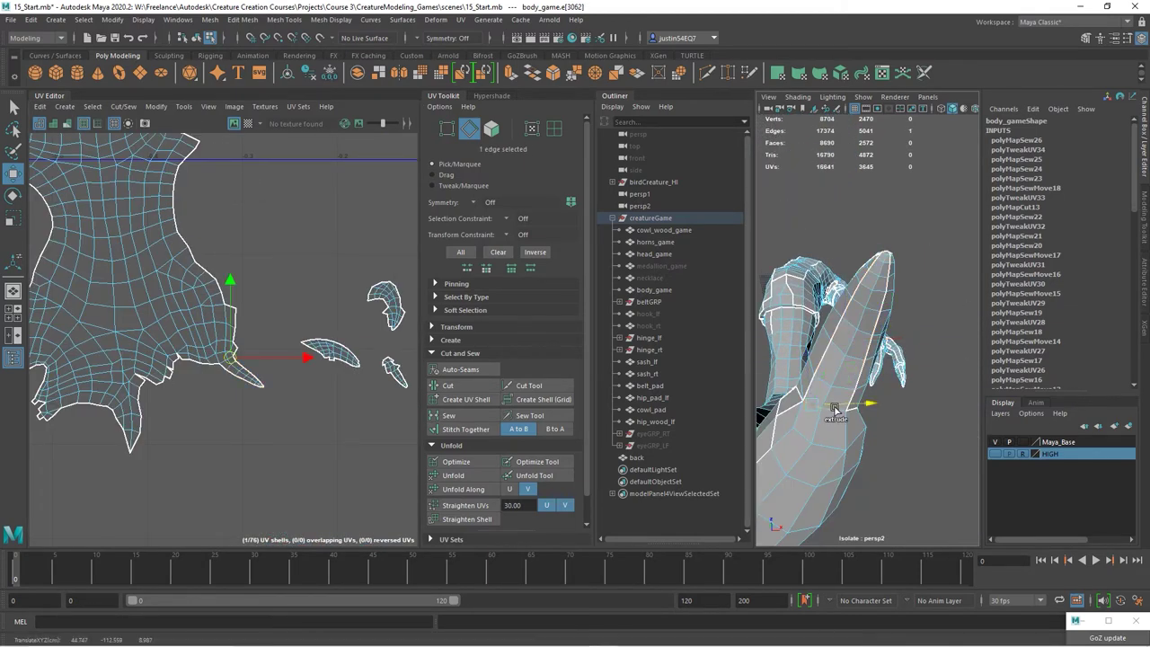
{"action": "left_click", "coordinate": [832, 412], "text": "shift"}
{"action": "left_click", "coordinate": [462, 392]}
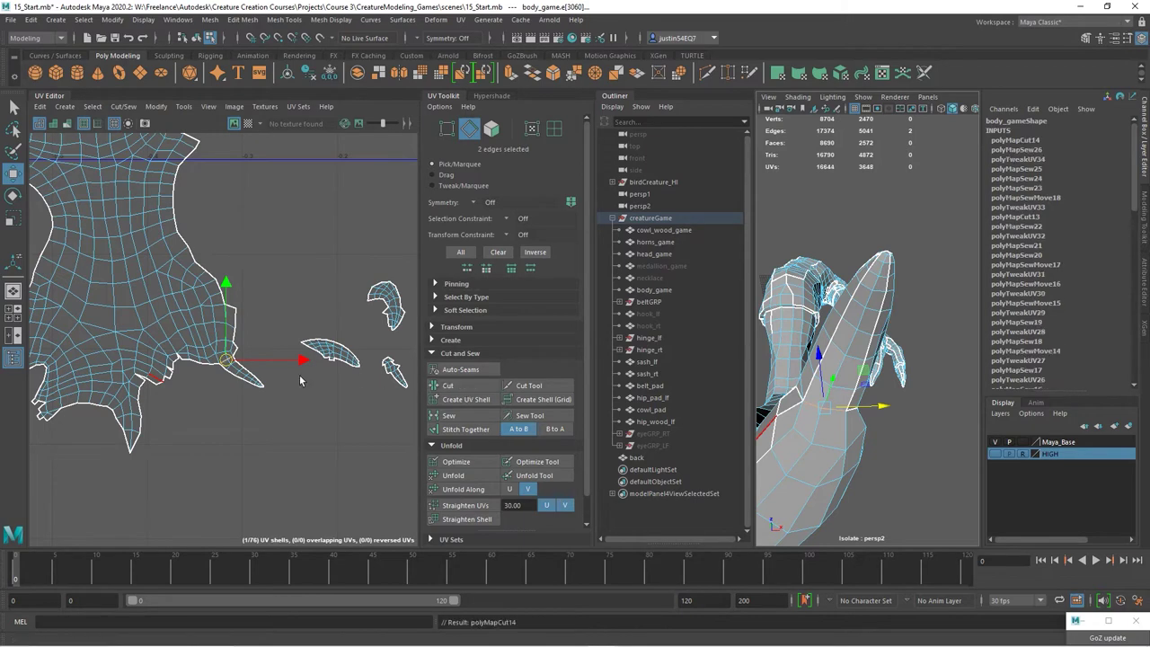
- Move the cut-off toe spike shell away from the lower leg shell
{"action": "right_click_drag", "start_coordinate": [300, 380], "coordinate": [334, 380]}
{"action": "double_click", "coordinate": [251, 379]}
{"action": "left_click_drag", "start_coordinate": [244, 373], "coordinate": [338, 321]}
{"action": "middle_click_drag", "start_coordinate": [269, 346], "coordinate": [396, 336], "text": "alt"}
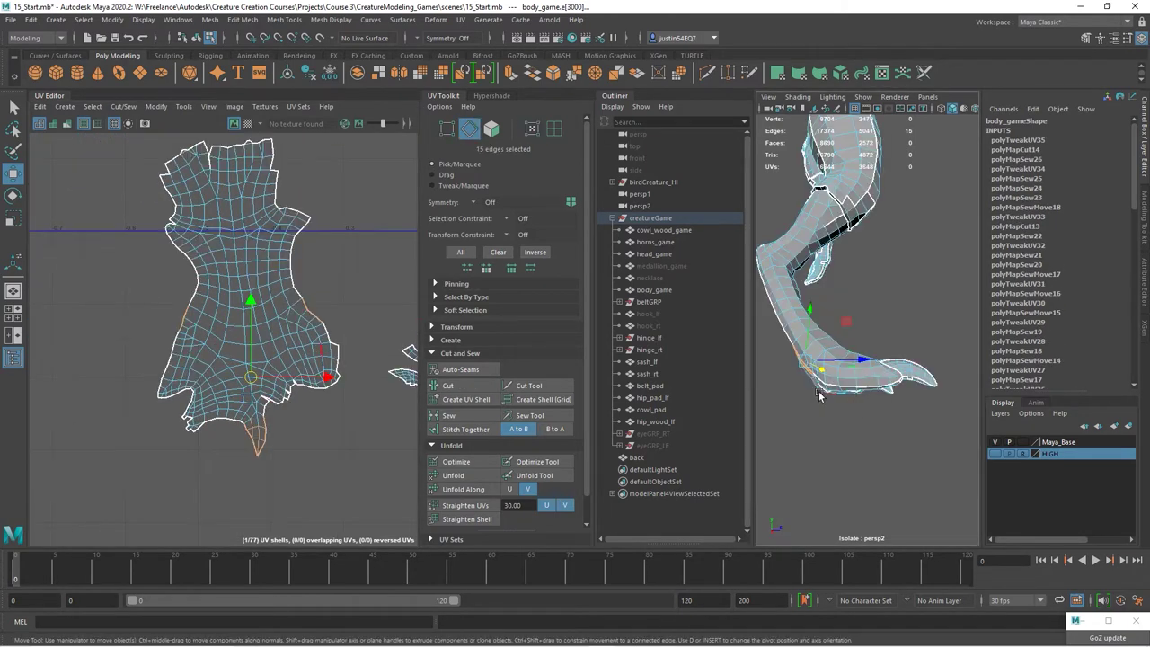
- Cut a long seam through the lower leg shell along the edge path from the foot up to the notch by the upper flap
{"action": "right_click_drag", "start_coordinate": [818, 395], "coordinate": [886, 397], "text": "alt"}
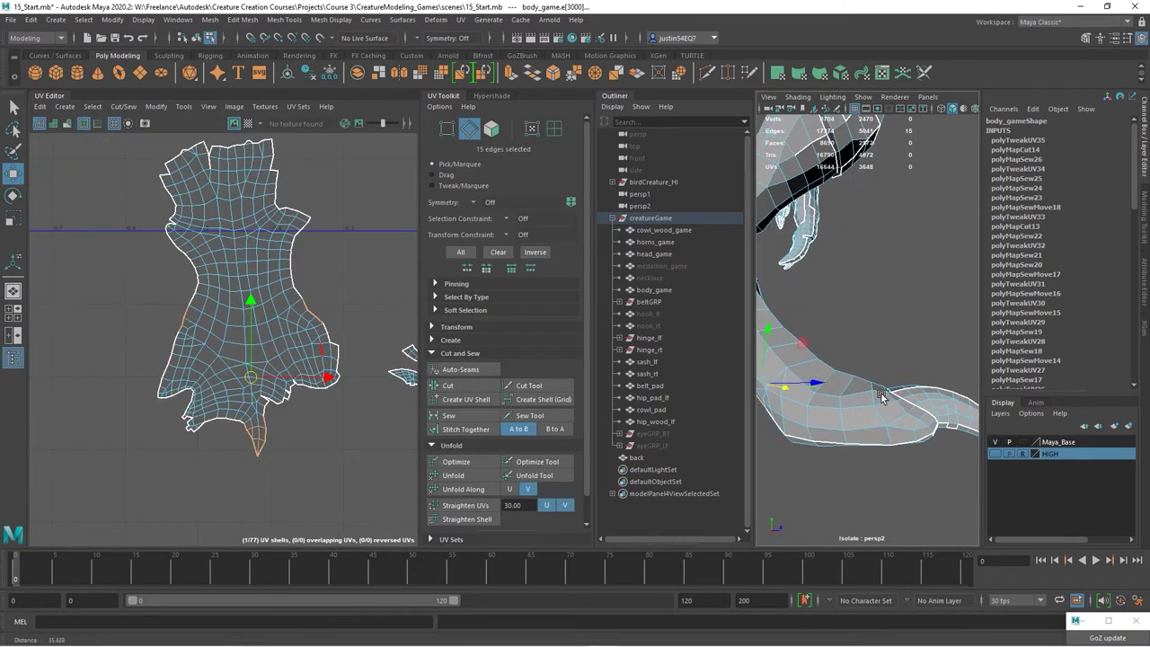
{"action": "left_click_drag", "start_coordinate": [886, 398], "coordinate": [820, 406], "text": "alt"}
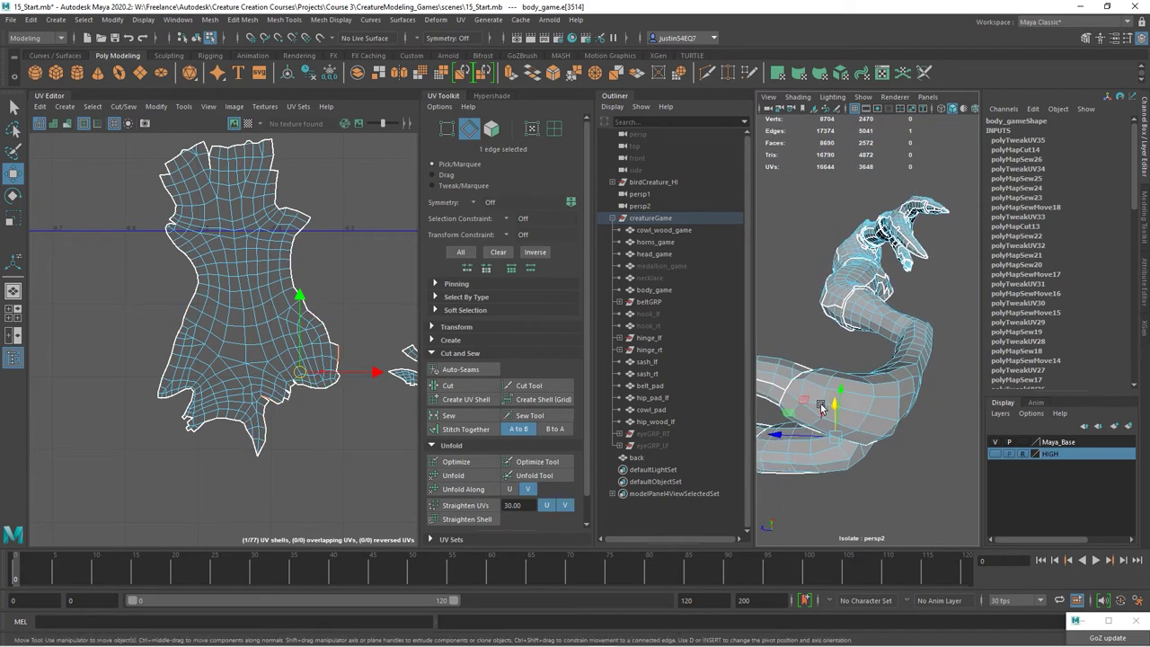
{"action": "double_click", "coordinate": [883, 414], "text": "shift"}
{"action": "left_click_drag", "start_coordinate": [919, 425], "coordinate": [834, 390], "text": "alt"}
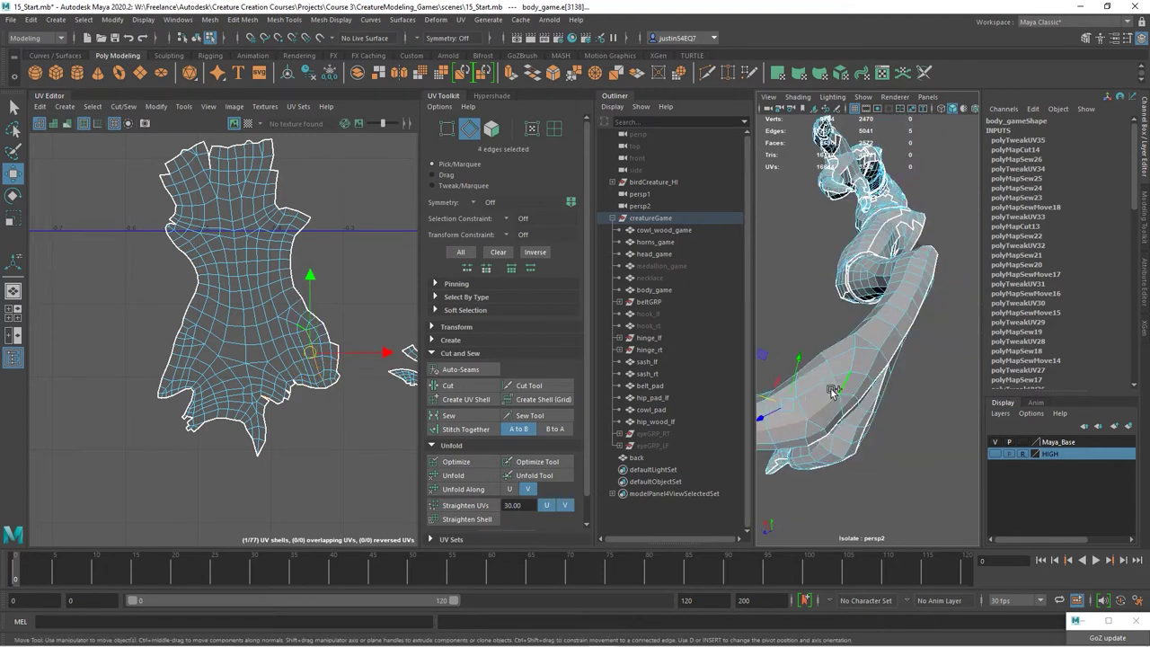
{"action": "right_click_drag", "start_coordinate": [346, 358], "coordinate": [554, 382], "text": "alt"}
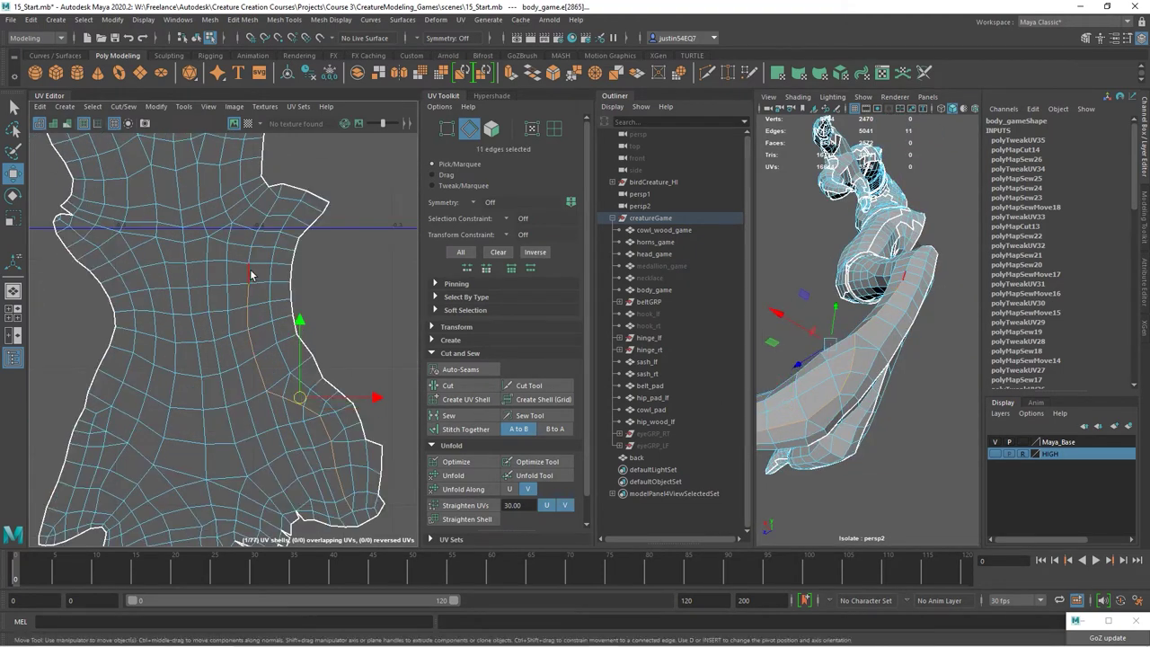
{"action": "left_click", "coordinate": [252, 272], "text": "shift"}
{"action": "left_click", "coordinate": [253, 254], "text": "shift"}
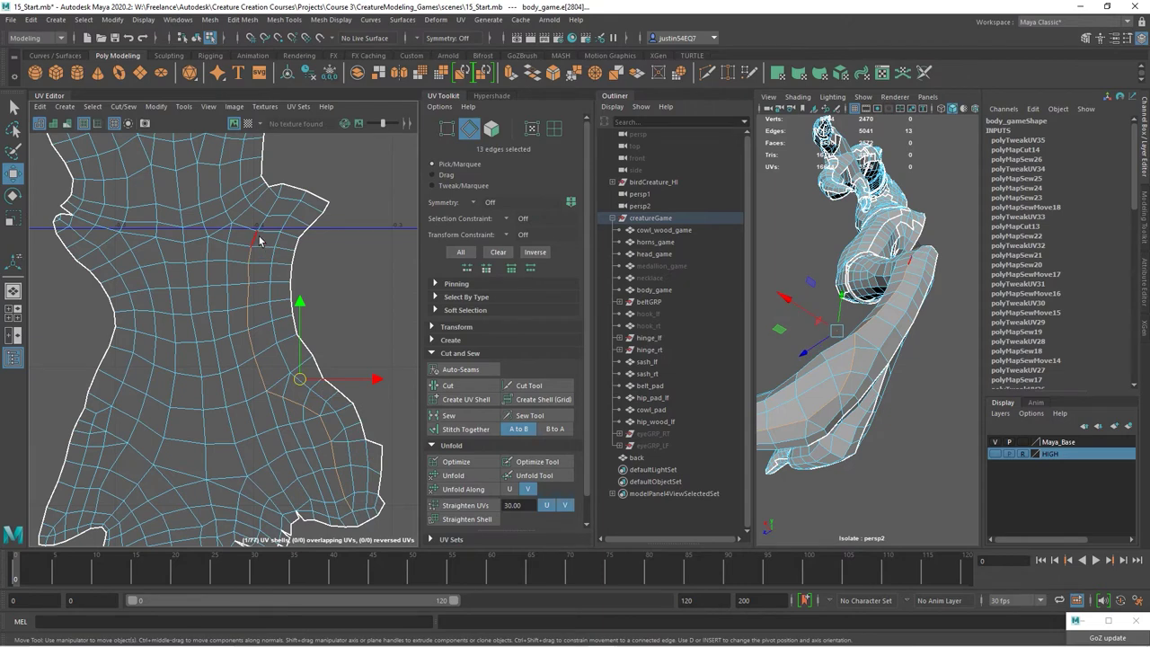
{"action": "left_click", "coordinate": [258, 238], "text": "shift"}
{"action": "left_click", "coordinate": [263, 225], "text": "shift"}
{"action": "left_click", "coordinate": [271, 210], "text": "shift"}
{"action": "left_click", "coordinate": [281, 193], "text": "shift"}
{"action": "key", "text": "shift+x"}
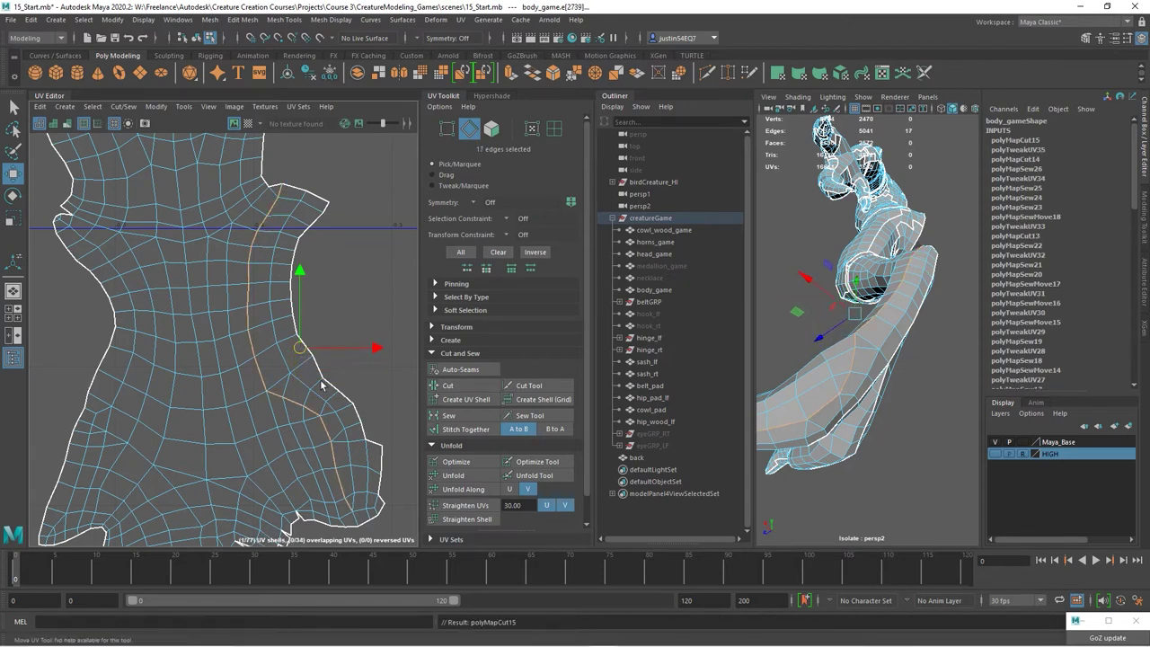
- Separate the narrow side strip completely from the lower leg shell and stitch its outer edges to their matching edges
{"action": "right_click_drag", "start_coordinate": [385, 372], "coordinate": [335, 369], "text": "alt"}
{"action": "middle_click_drag", "start_coordinate": [335, 369], "coordinate": [229, 332], "text": "alt"}
{"action": "key", "text": "shift+x"}
{"action": "right_click_drag", "start_coordinate": [229, 332], "coordinate": [234, 335]}
{"action": "left_click", "coordinate": [225, 336]}
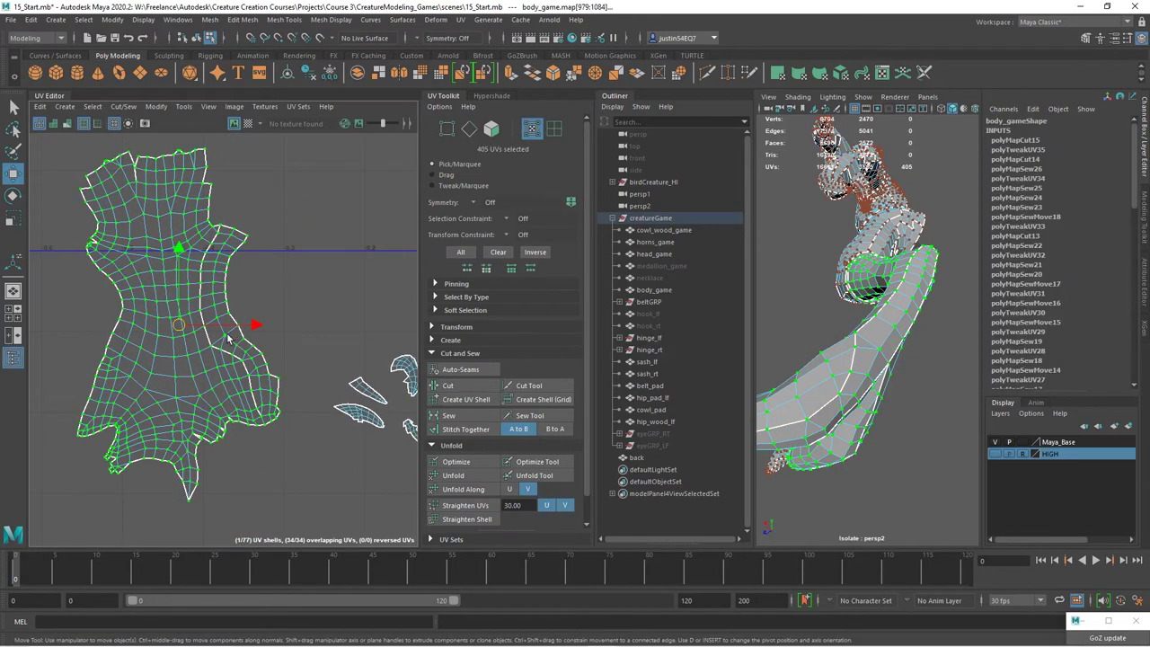
{"action": "middle_click_drag", "start_coordinate": [225, 336], "coordinate": [246, 265], "text": "alt"}
{"action": "right_click_drag", "start_coordinate": [246, 265], "coordinate": [246, 232]}
{"action": "left_click_drag", "start_coordinate": [285, 202], "coordinate": [246, 265]}
{"action": "left_click_drag", "start_coordinate": [313, 272], "coordinate": [288, 325], "text": "shift"}
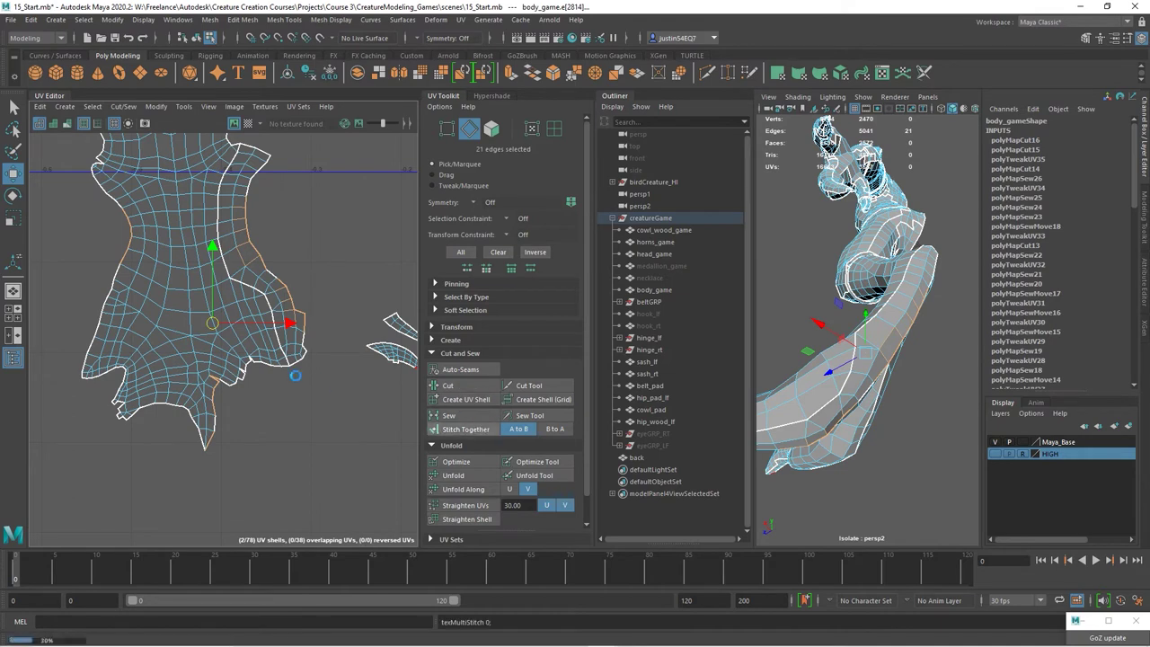
- Unfold the joined lower leg shell and cut four edges between its inner hole and its outer border
{"action": "middle_click_drag", "start_coordinate": [185, 325], "coordinate": [295, 361], "text": "alt"}
{"action": "right_click_drag", "start_coordinate": [289, 311], "coordinate": [314, 316]}
{"action": "left_click", "coordinate": [315, 316]}
{"action": "left_click", "coordinate": [473, 474]}
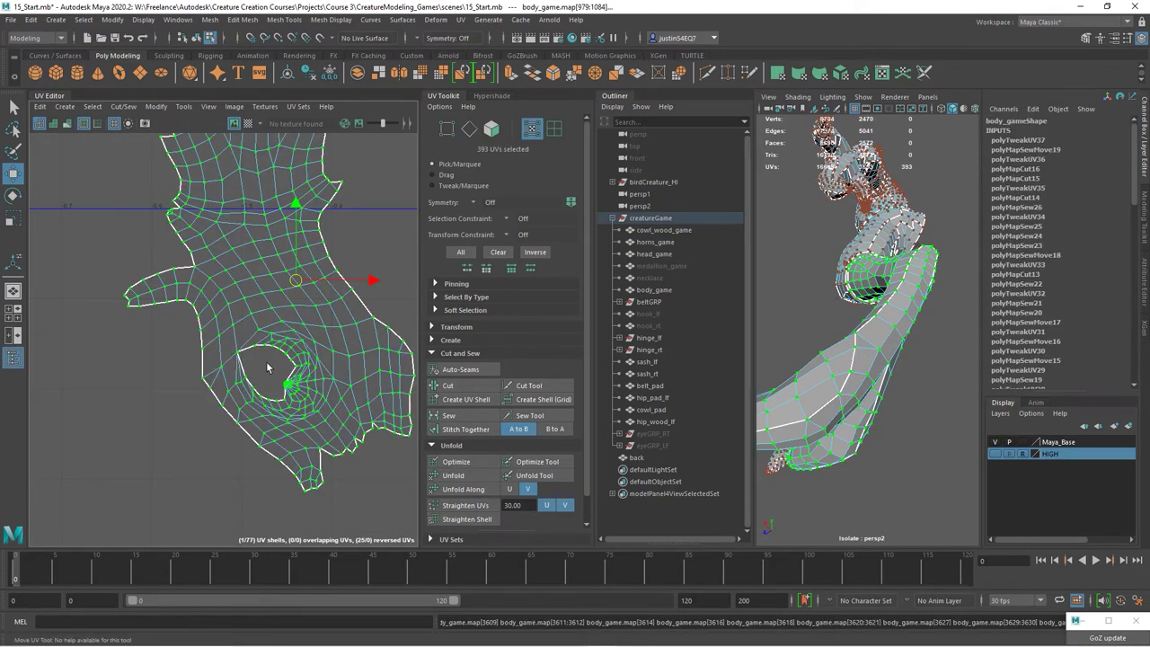
{"action": "right_click_drag", "start_coordinate": [265, 361], "coordinate": [266, 393], "text": "shift"}
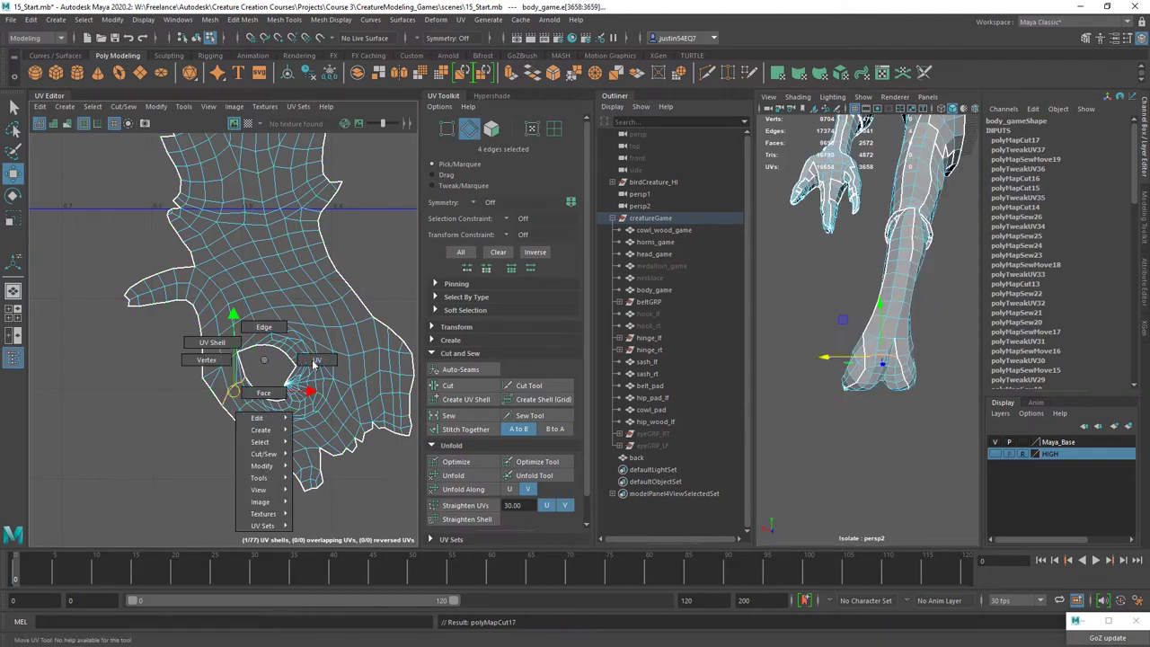
- Unfold the lower leg shell and sew closed its spike-side gap and the slit in its upper border
{"action": "right_click_drag", "start_coordinate": [311, 351], "coordinate": [338, 355]}
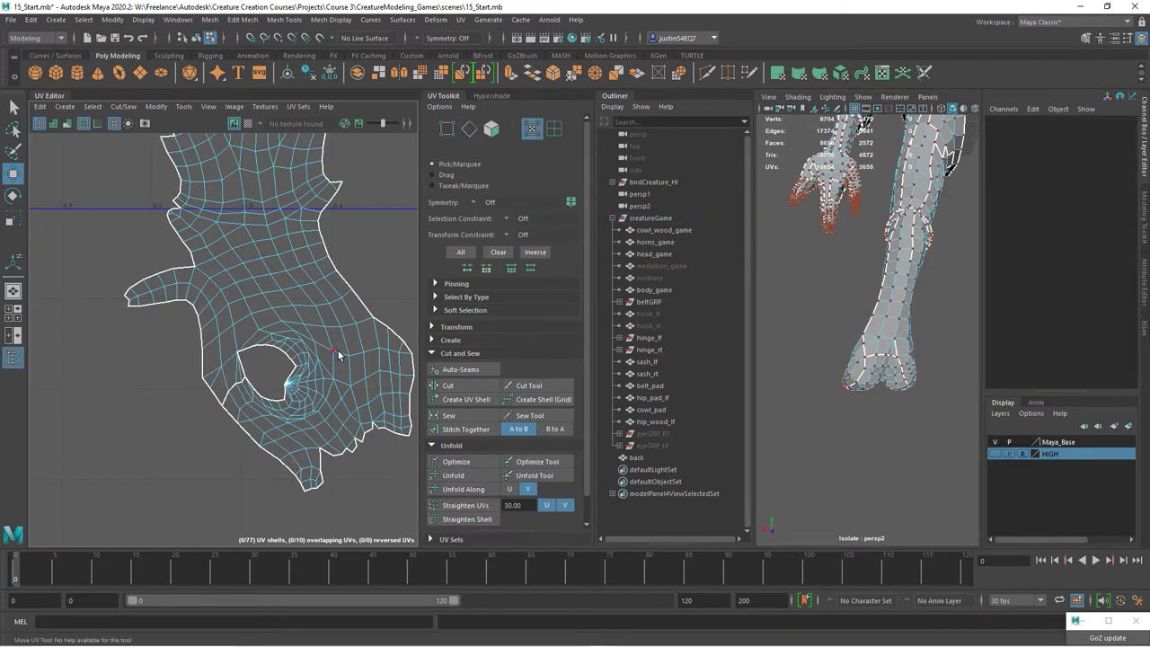
{"action": "left_click", "coordinate": [338, 356]}
{"action": "left_click", "coordinate": [454, 475]}
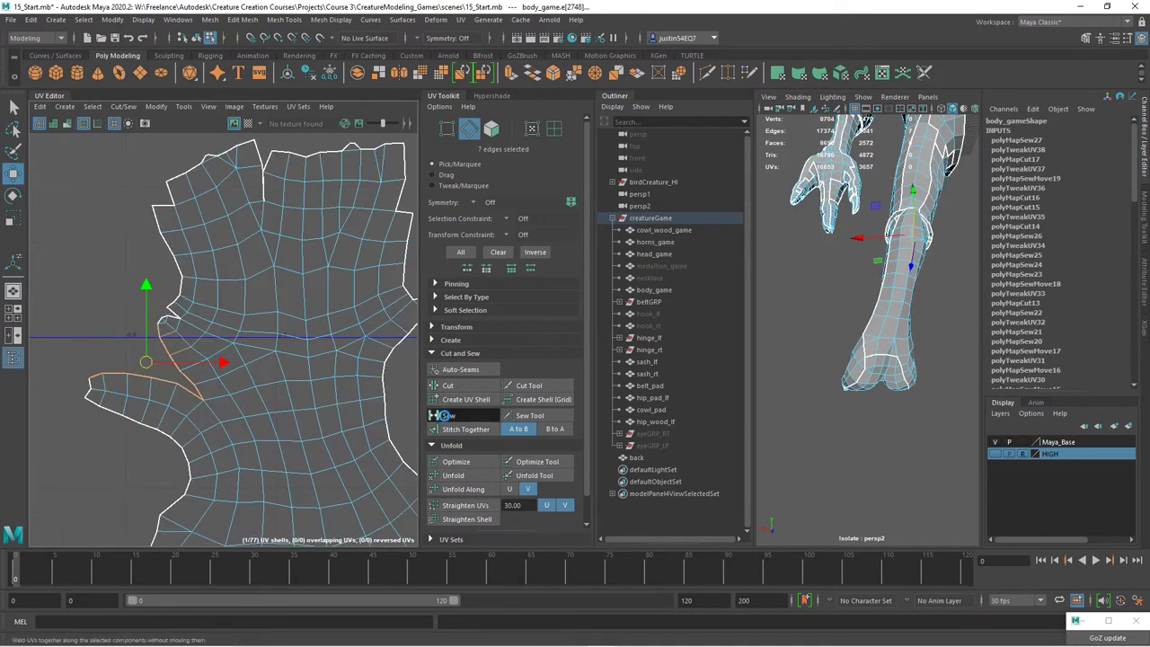
{"action": "left_click", "coordinate": [442, 415]}
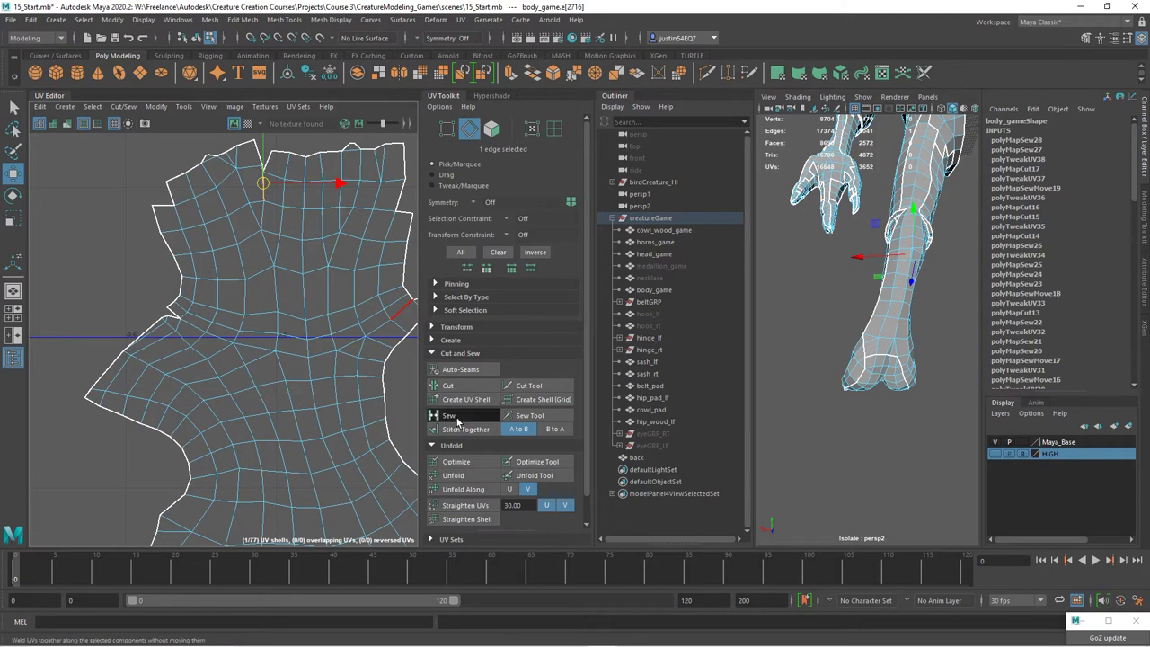
{"action": "left_click", "coordinate": [264, 156]}
{"action": "left_click", "coordinate": [460, 417]}
- Stitch a matching piece to the upper corner of the lower leg shell and cut two edges beside it
{"action": "left_click", "coordinate": [168, 193]}
{"action": "left_click", "coordinate": [469, 429]}
{"action": "left_click", "coordinate": [160, 223]}
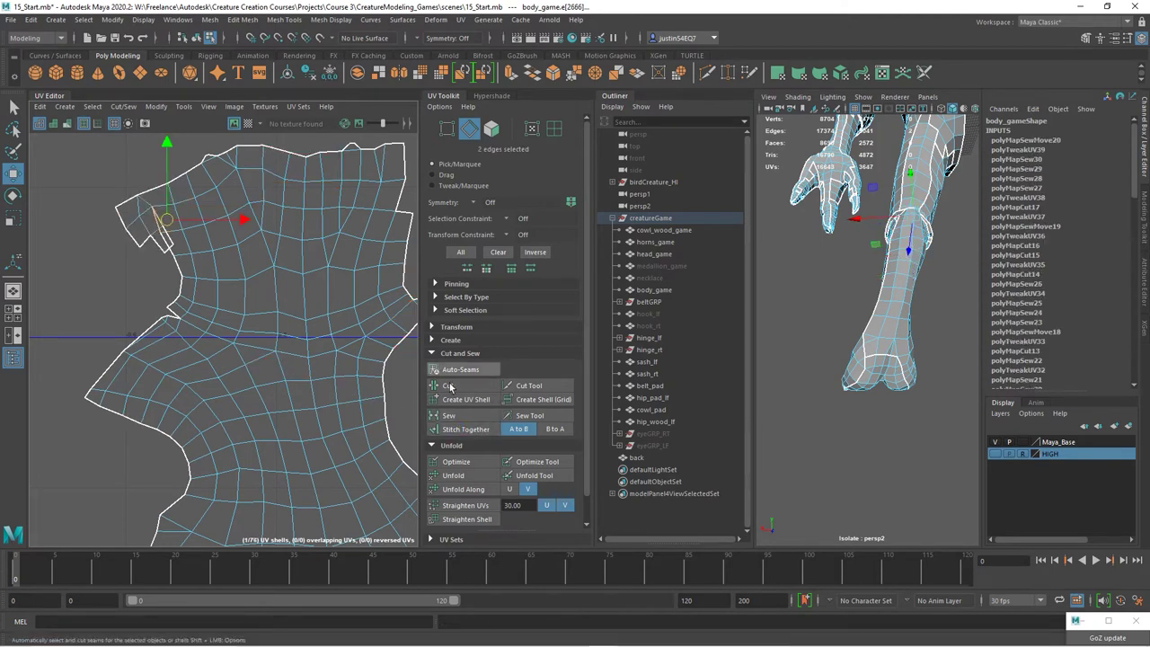
{"action": "left_click", "coordinate": [455, 421]}
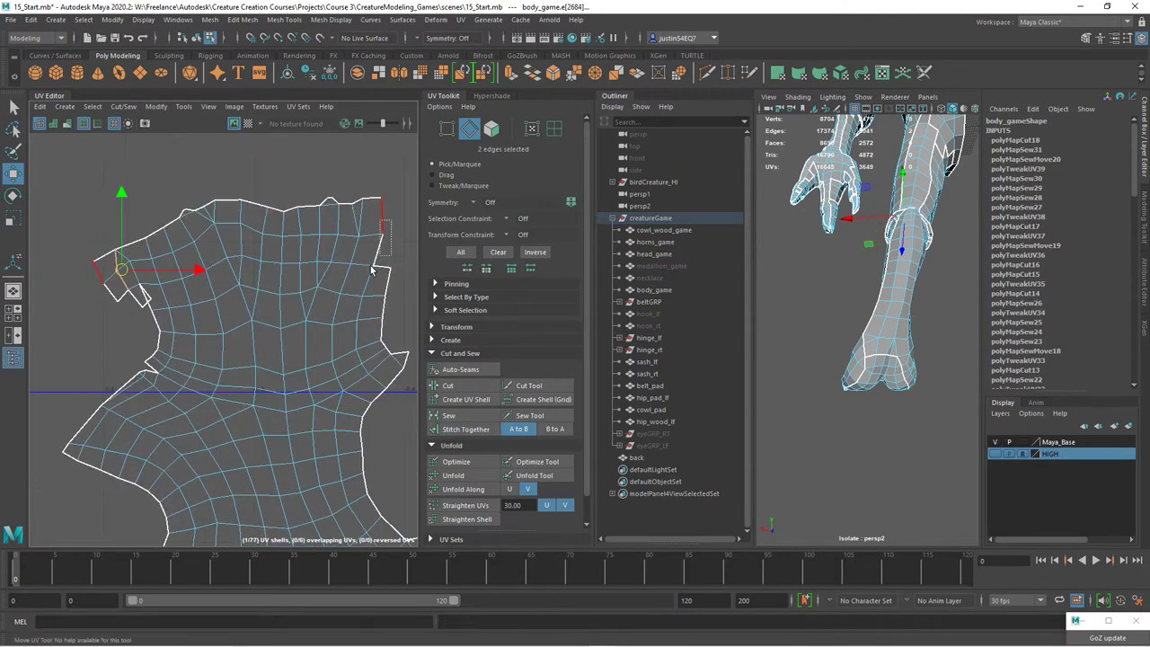
- Stitch the piece cut from the upper corner to the shell's opposite border and unfold the whole lower leg shell
{"action": "left_click_drag", "start_coordinate": [371, 269], "coordinate": [370, 277], "text": "shift"}
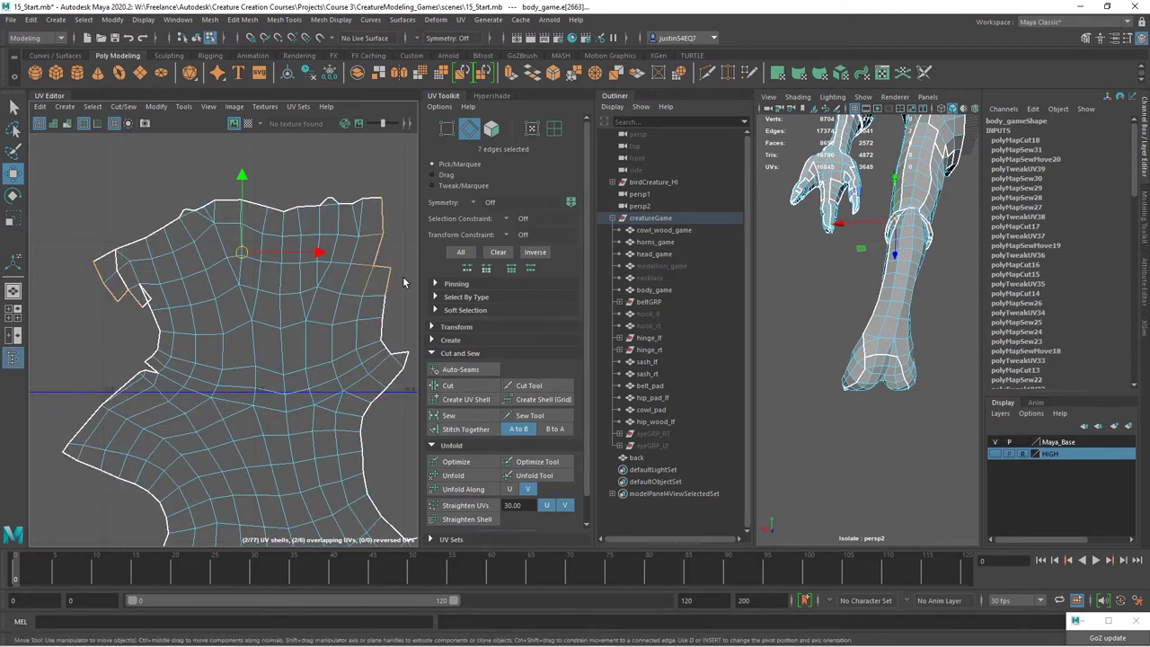
{"action": "left_click", "coordinate": [466, 429]}
{"action": "right_click_drag", "start_coordinate": [303, 380], "coordinate": [358, 396], "text": "ctrl"}
{"action": "left_click", "coordinate": [456, 476]}
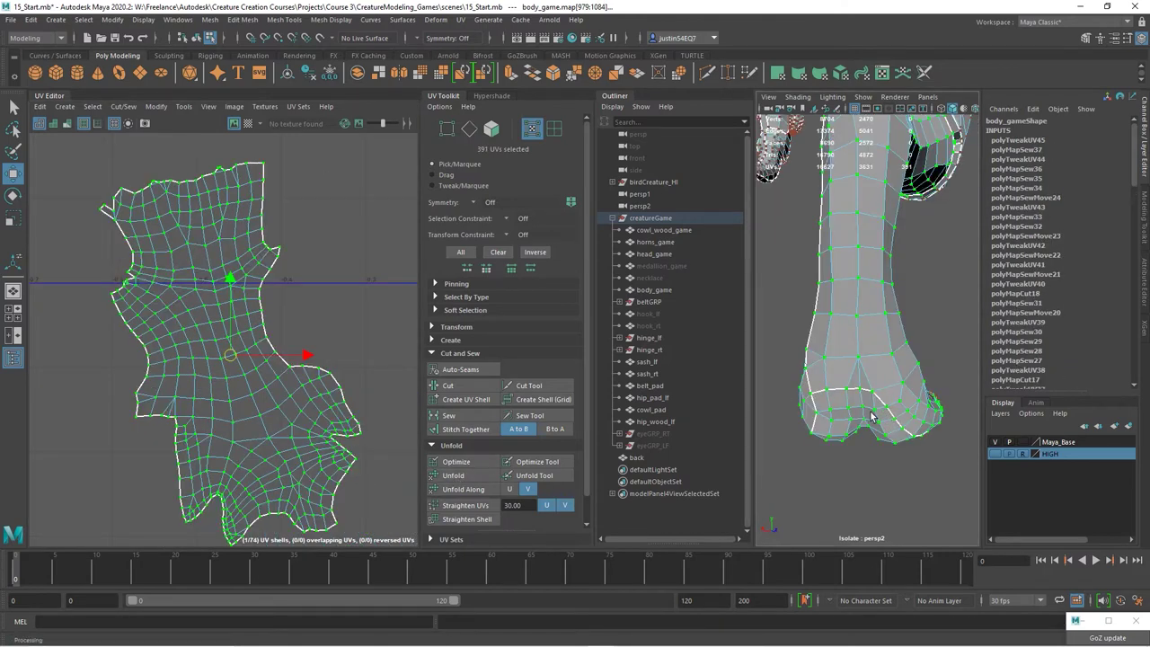
- Cut an 11-edge seam down the middle of the lower leg towards the foot, separating a side strip from its shell
{"action": "left_click_drag", "start_coordinate": [870, 415], "coordinate": [847, 321], "text": "alt"}
{"action": "right_click_drag", "start_coordinate": [843, 305], "coordinate": [842, 373]}
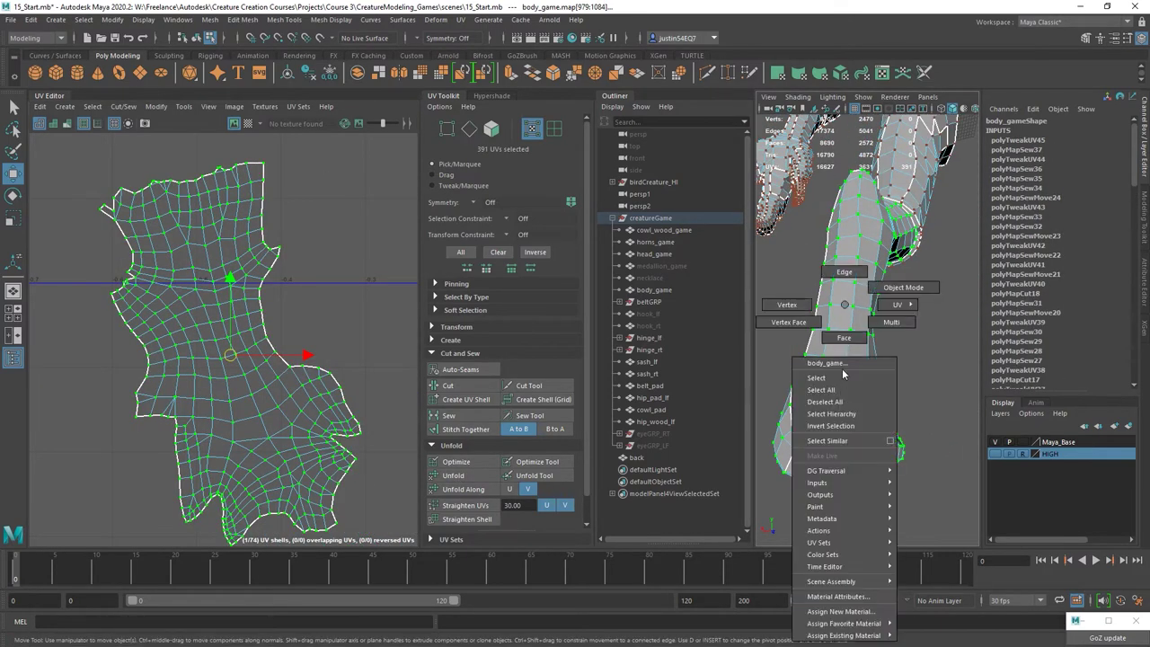
{"action": "right_click_drag", "start_coordinate": [845, 284], "coordinate": [844, 274]}
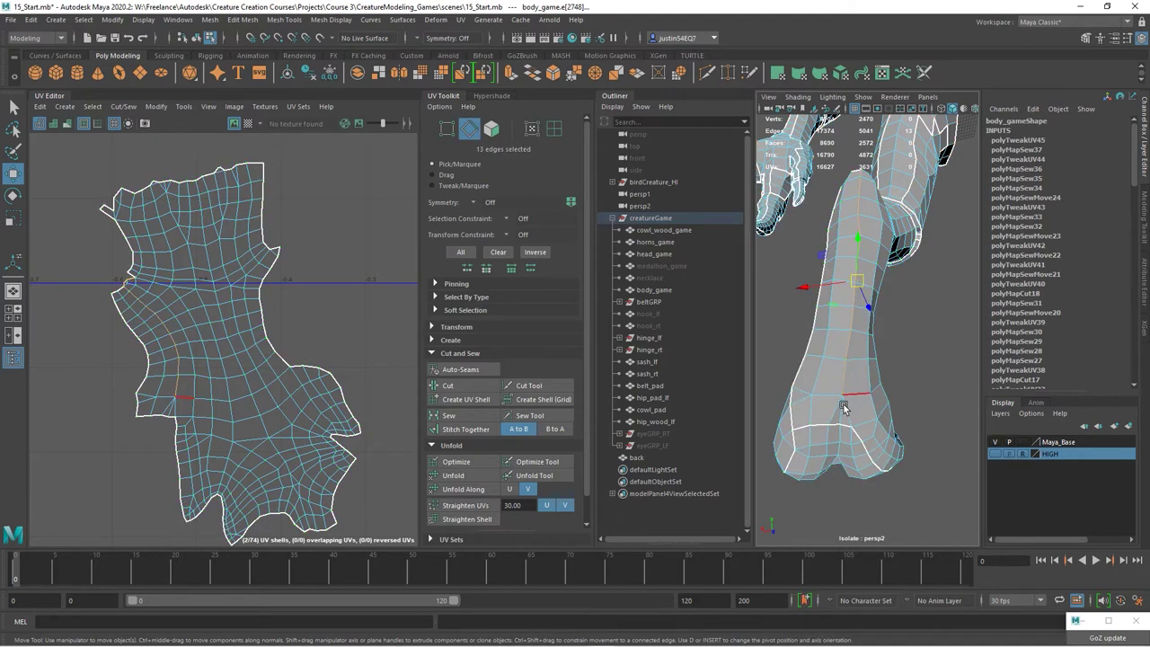
{"action": "left_click", "coordinate": [843, 411], "text": "shift"}
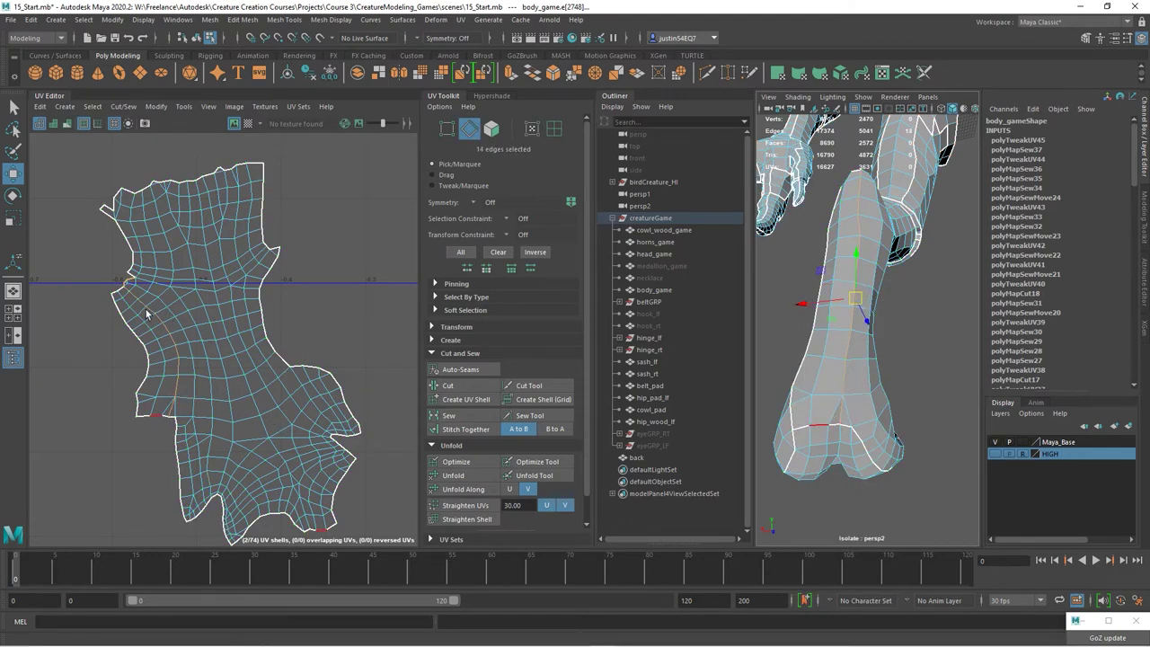
{"action": "scroll", "coordinate": [147, 312], "scroll_direction": "up", "scroll_amount": 4}
{"action": "left_click_drag", "start_coordinate": [100, 270], "coordinate": [97, 275], "text": "ctrl"}
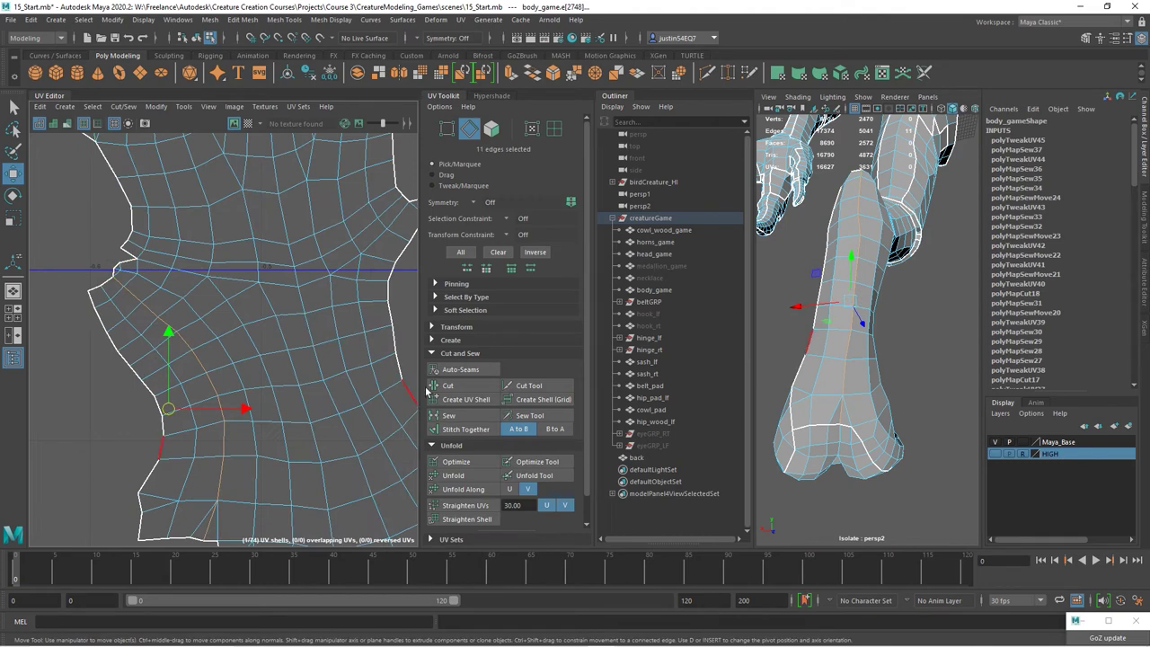
{"action": "left_click", "coordinate": [453, 387]}
- Stitch the separated side strip to the opposite border of the lower leg shell and unfold the joined shell
{"action": "middle_click_drag", "start_coordinate": [322, 364], "coordinate": [247, 351], "text": "alt"}
{"action": "scroll", "coordinate": [278, 338], "scroll_direction": "down", "scroll_amount": 2}
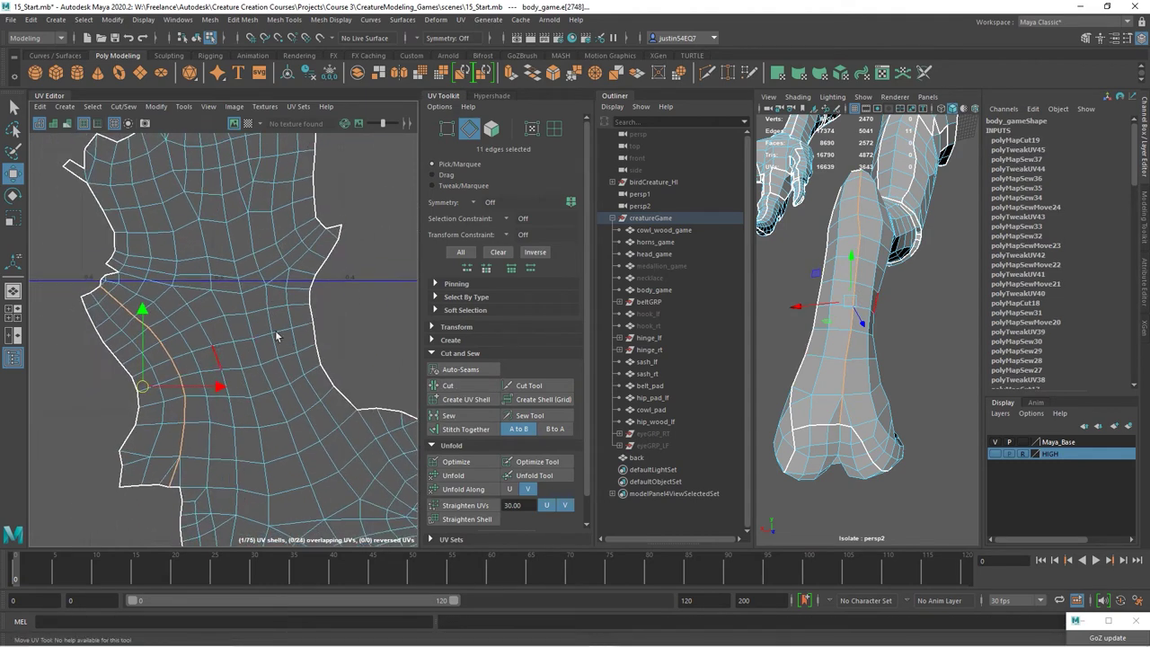
{"action": "right_click_drag", "start_coordinate": [246, 321], "coordinate": [254, 293]}
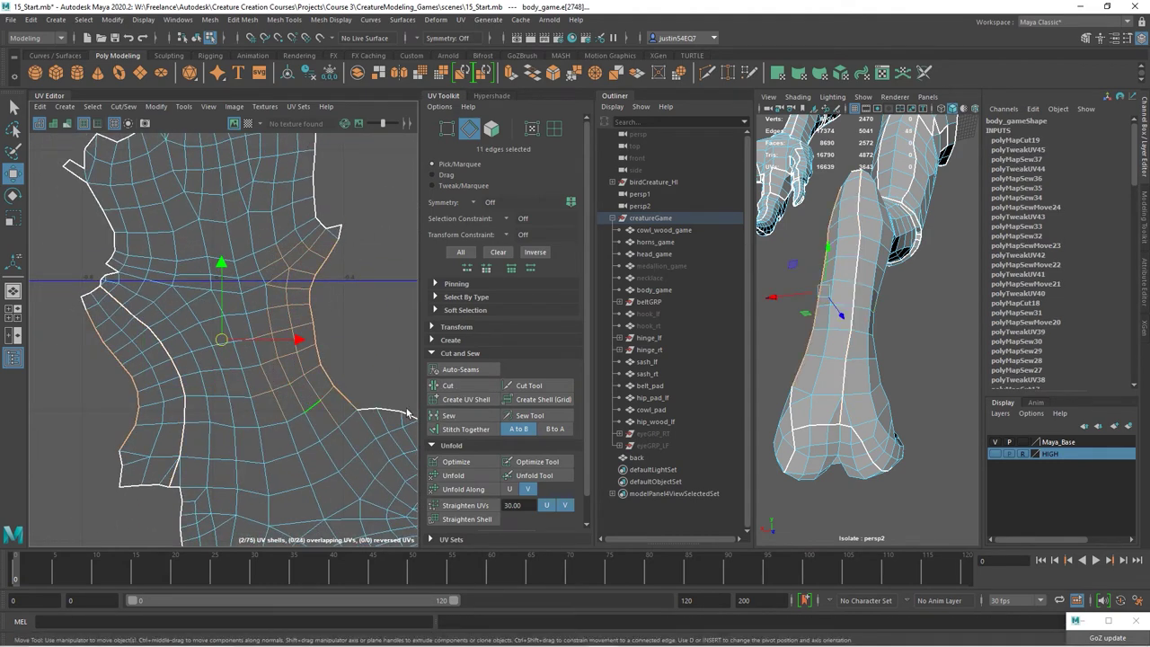
{"action": "left_click", "coordinate": [465, 428]}
{"action": "middle_click_drag", "start_coordinate": [280, 352], "coordinate": [205, 326], "text": "alt"}
{"action": "right_click_drag", "start_coordinate": [144, 361], "coordinate": [226, 352]}
{"action": "double_click", "coordinate": [234, 358]}
{"action": "left_click", "coordinate": [460, 477]}
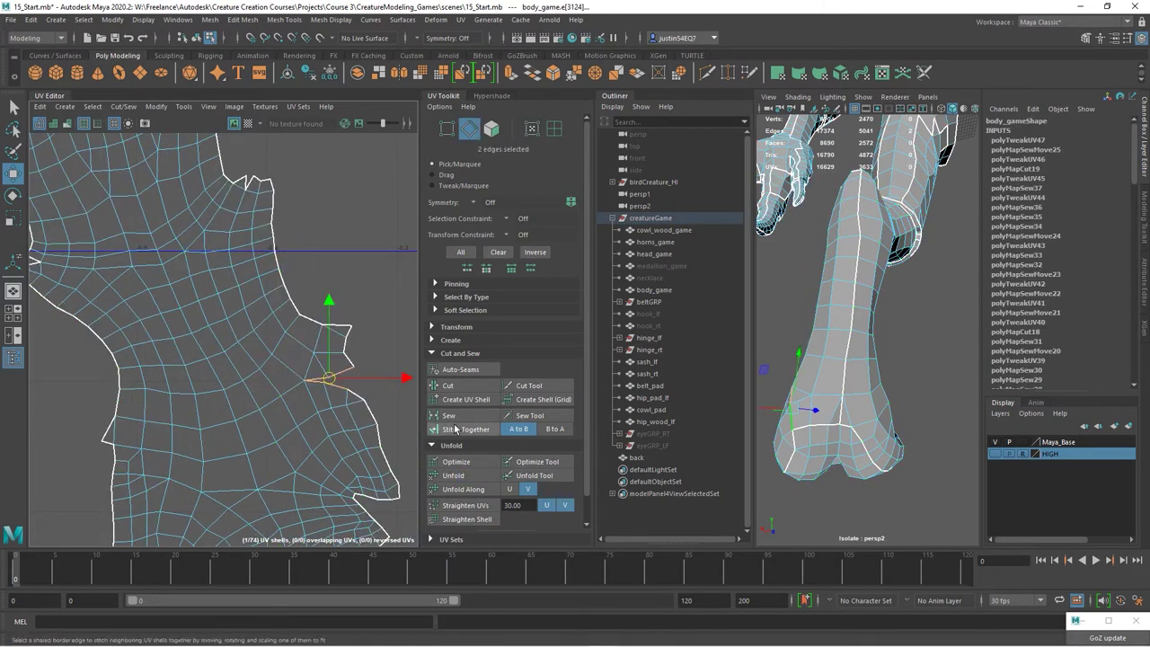
- Sew the two-edge notch in the lower leg shell's side closed and unfold the shell again
{"action": "left_click", "coordinate": [455, 417]}
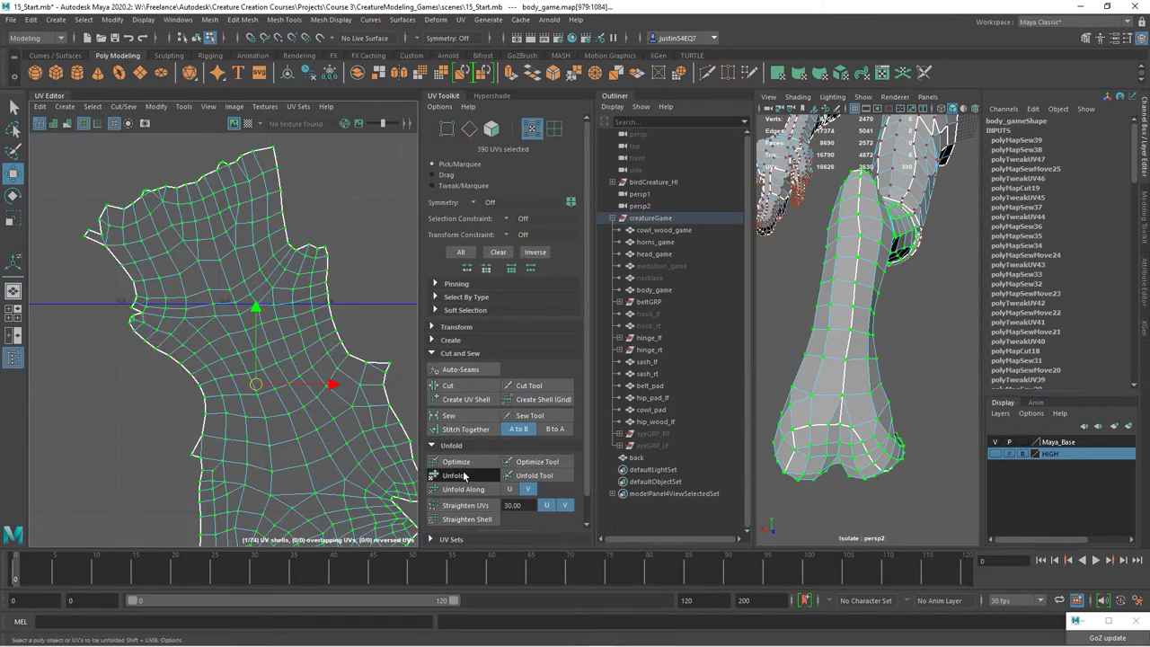
{"action": "left_click", "coordinate": [463, 476]}
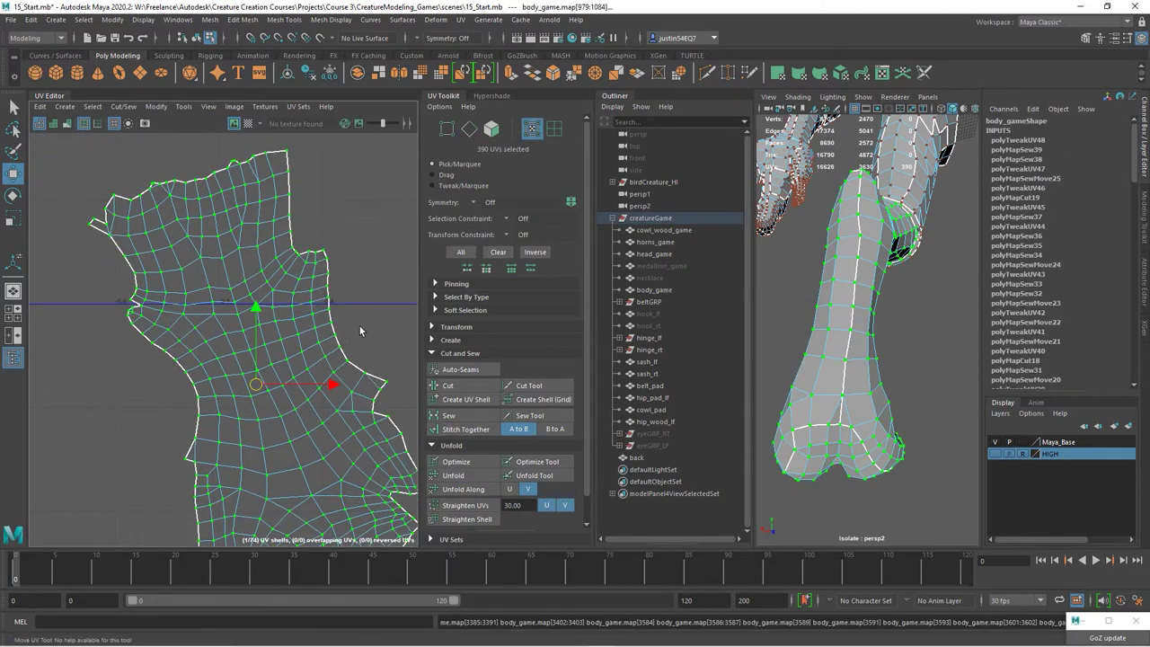
{"action": "left_click", "coordinate": [360, 330]}
- Move the slender toe shell away from its neighbours and stitch the matching strip along its long side
{"action": "left_click_drag", "start_coordinate": [800, 364], "coordinate": [888, 396], "text": "alt"}
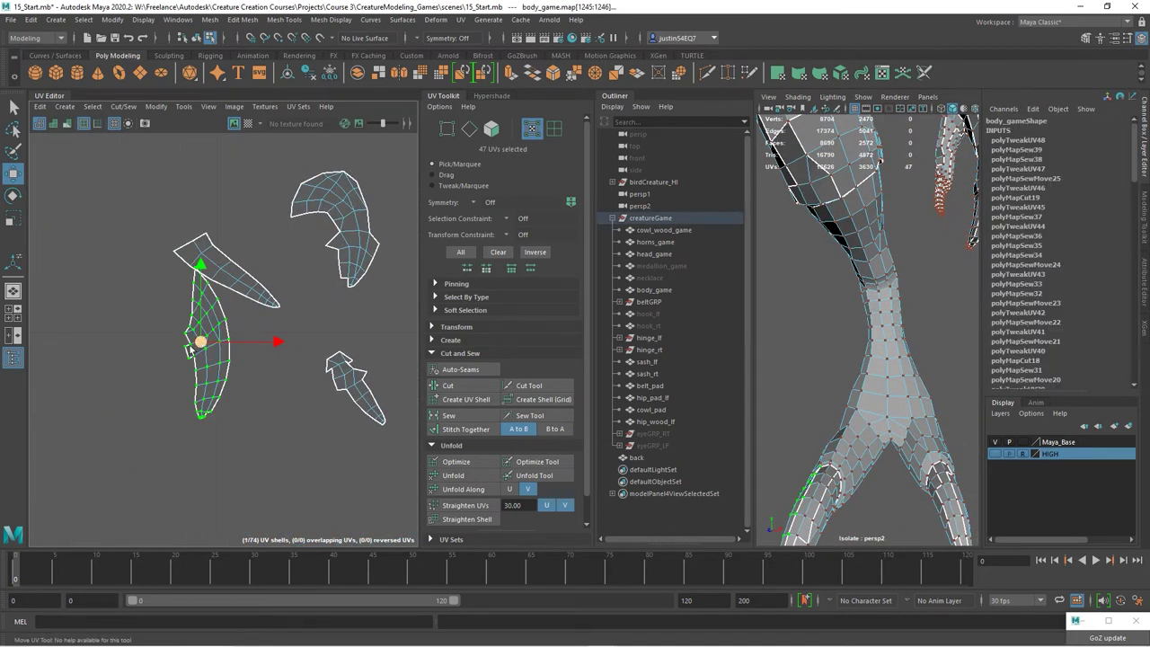
{"action": "left_click_drag", "start_coordinate": [199, 342], "coordinate": [144, 380]}
{"action": "right_click_drag", "start_coordinate": [168, 362], "coordinate": [165, 325]}
{"action": "left_click_drag", "start_coordinate": [155, 319], "coordinate": [165, 385]}
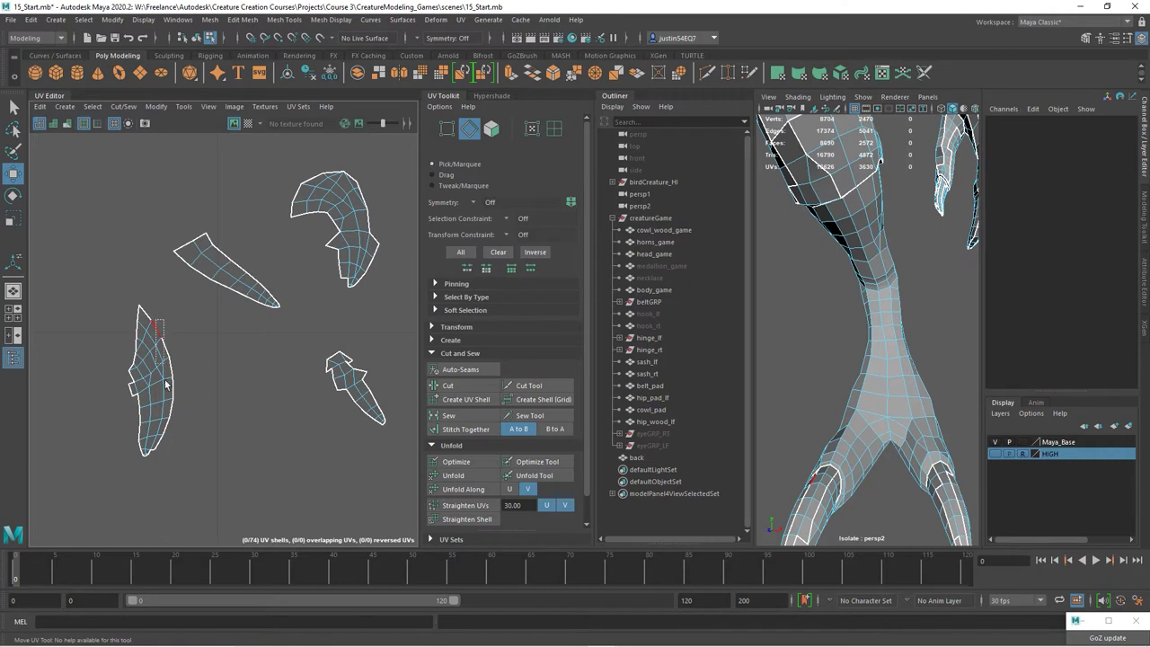
{"action": "left_click_drag", "start_coordinate": [189, 442], "coordinate": [190, 444]}
{"action": "left_click", "coordinate": [465, 429]}
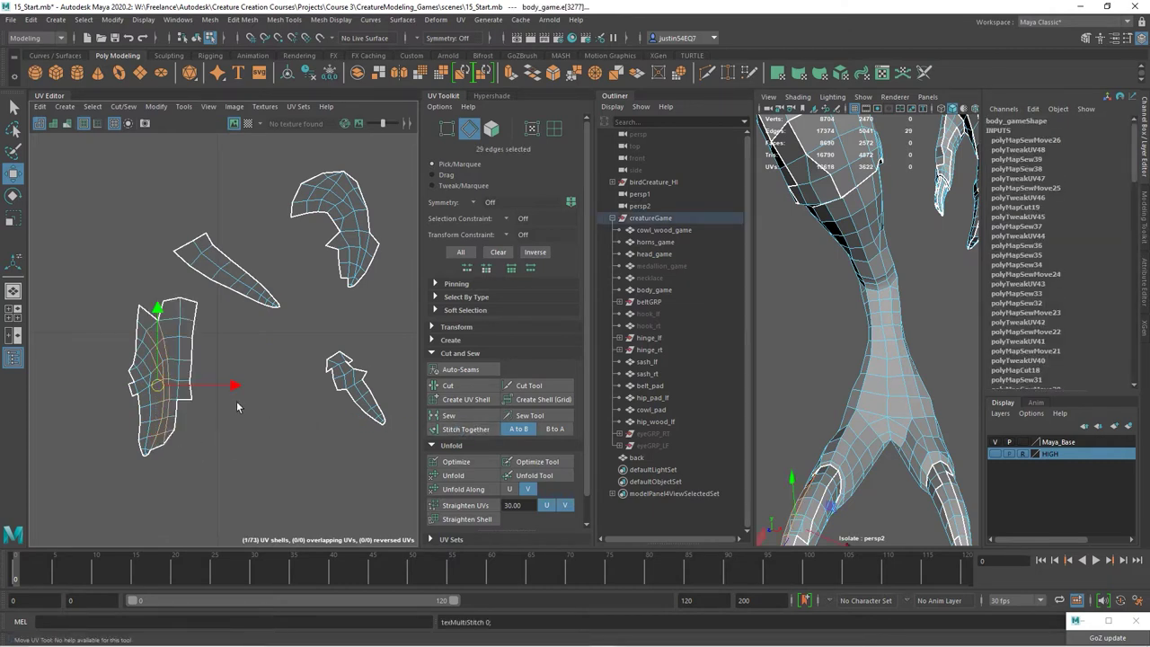
- Stitch the curved toe shell to the outer edge of the joined toe shell and unfold the result
{"action": "key", "text": "ctrl+z"}
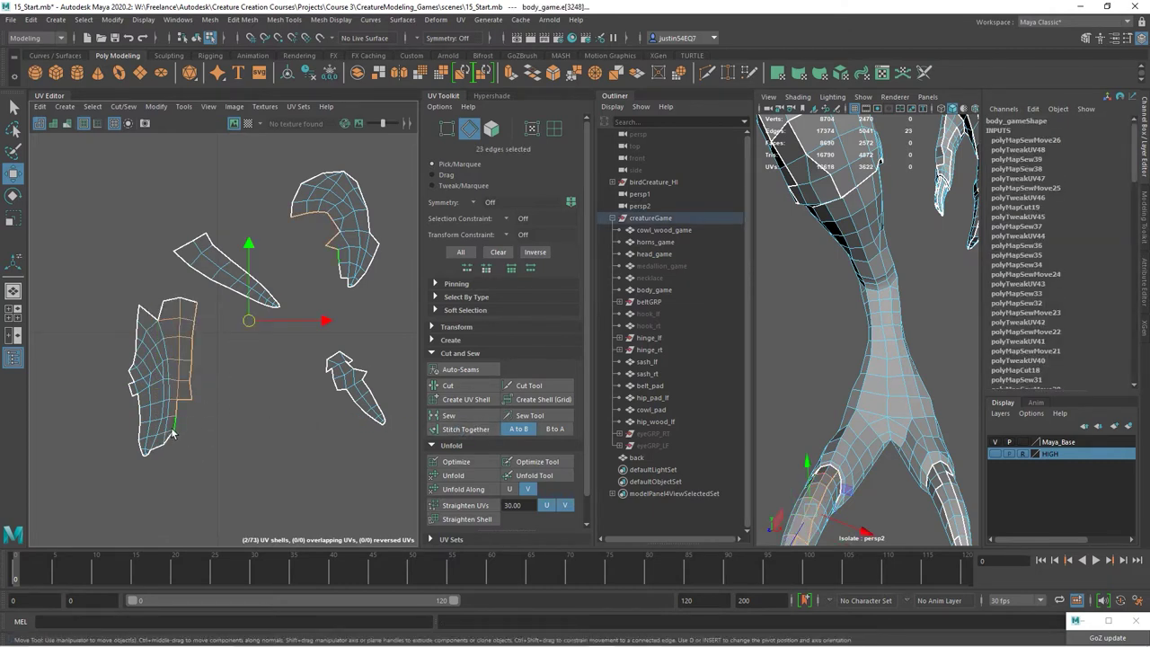
{"action": "left_click", "coordinate": [465, 428]}
{"action": "left_click", "coordinate": [453, 475]}
- Stitch the small spiky shell to the toe shell's side, sew the gap between them closed and unfold the shell
{"action": "key", "text": "F10"}
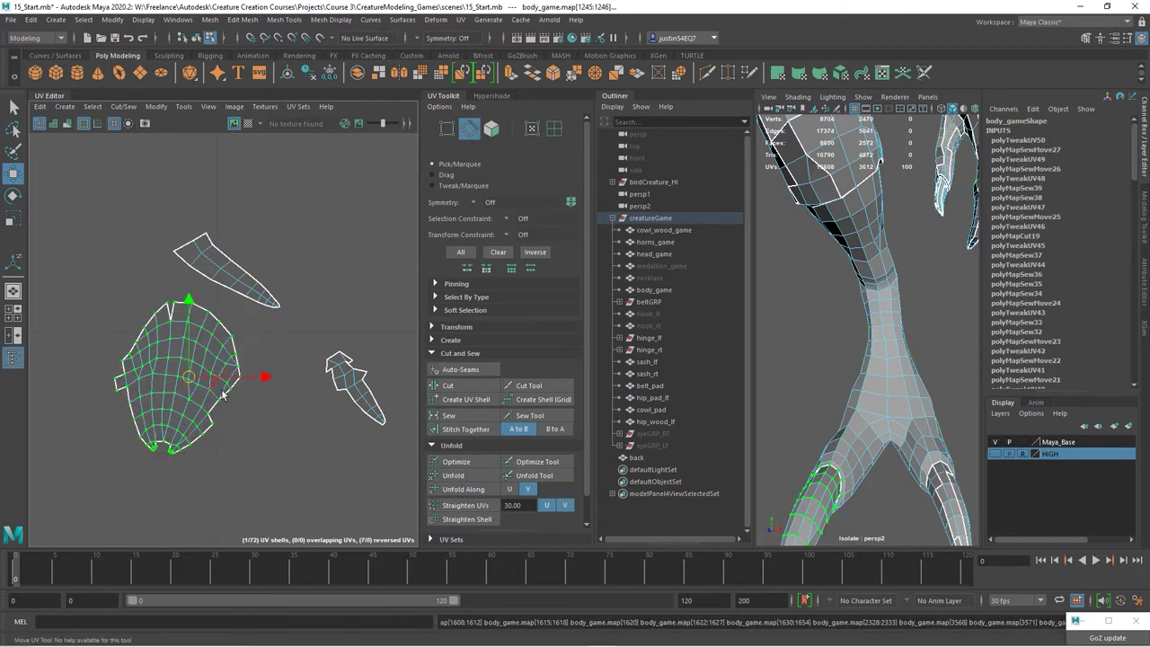
{"action": "left_click_drag", "start_coordinate": [245, 389], "coordinate": [208, 409]}
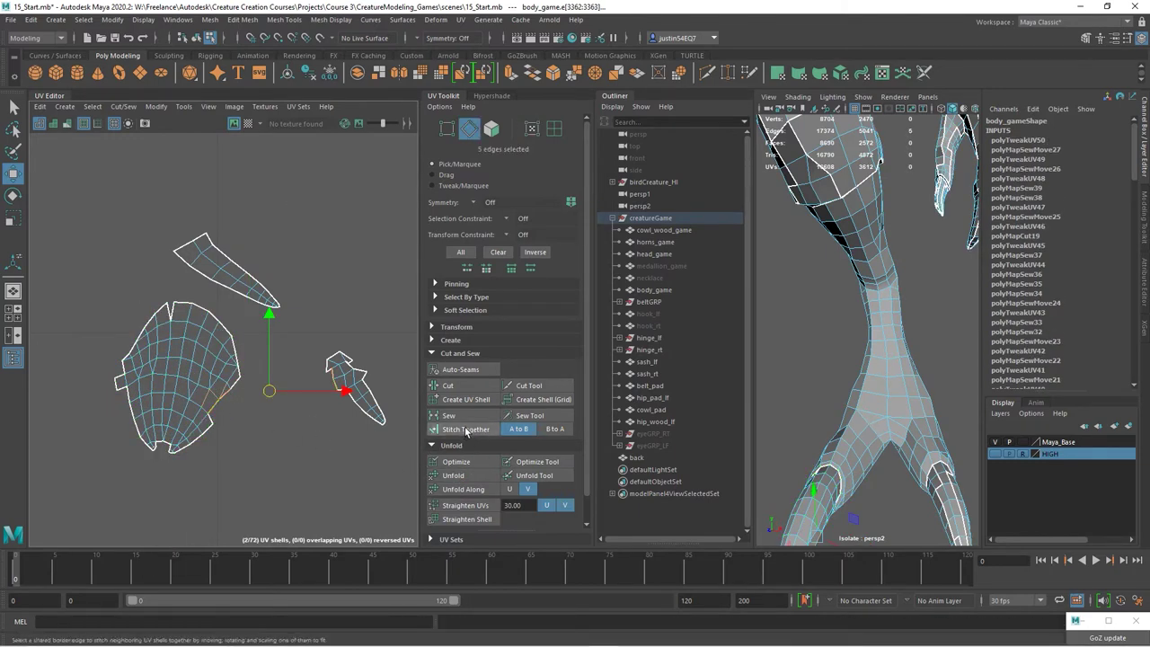
{"action": "left_click", "coordinate": [467, 428]}
{"action": "scroll", "coordinate": [213, 435], "scroll_direction": "up", "scroll_amount": 3}
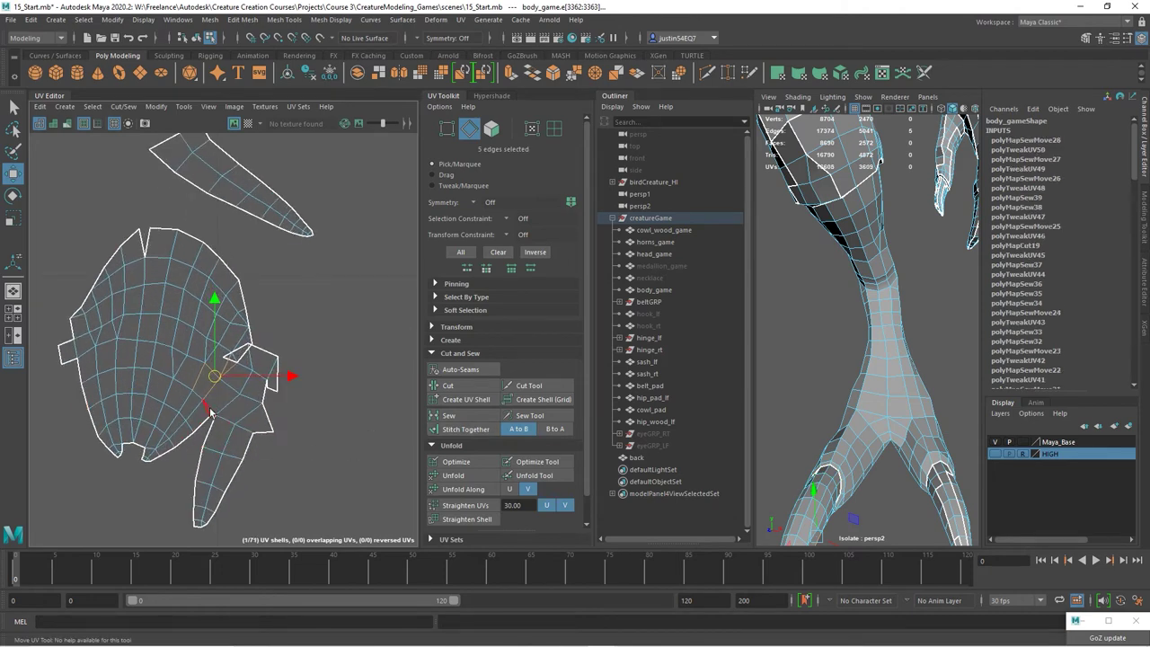
{"action": "left_click", "coordinate": [448, 415]}
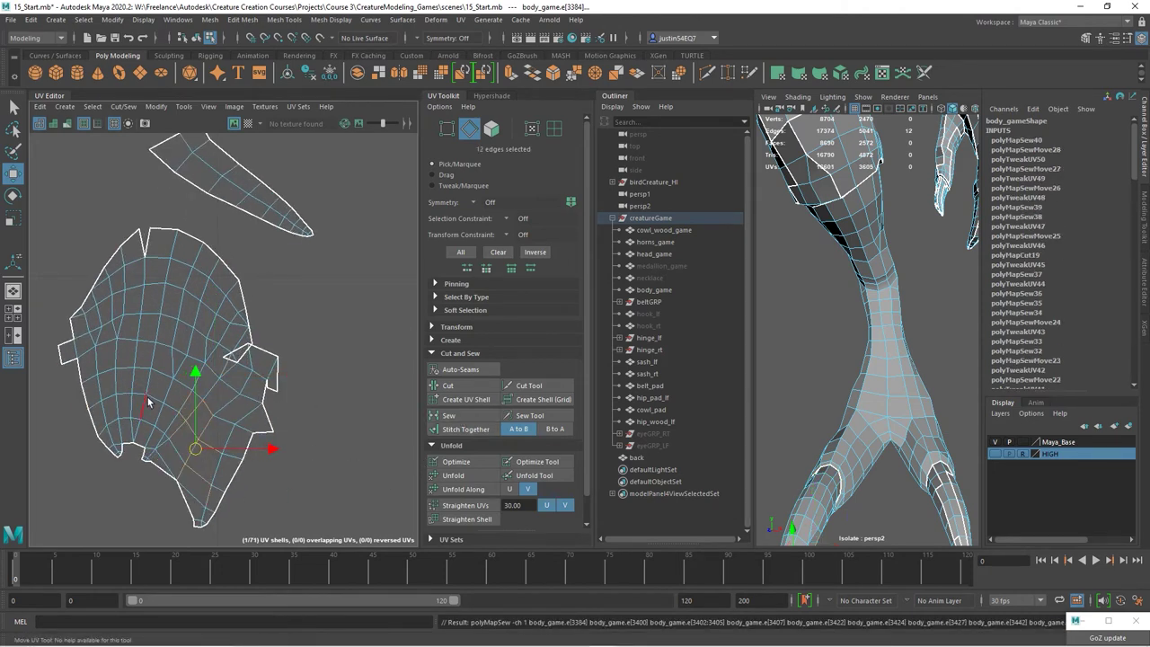
{"action": "double_click", "coordinate": [201, 396]}
{"action": "left_click", "coordinate": [456, 475]}
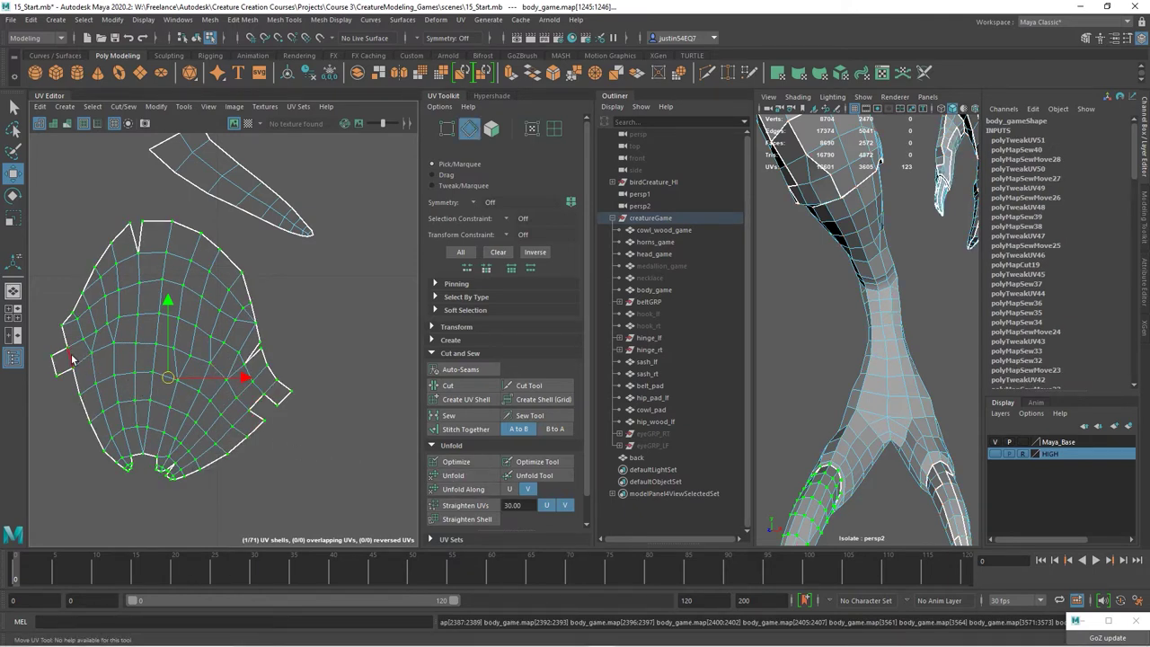
- Cut the small tab off the toe shell's side and stitch it into the stepped opposite border
{"action": "left_click", "coordinate": [71, 359]}
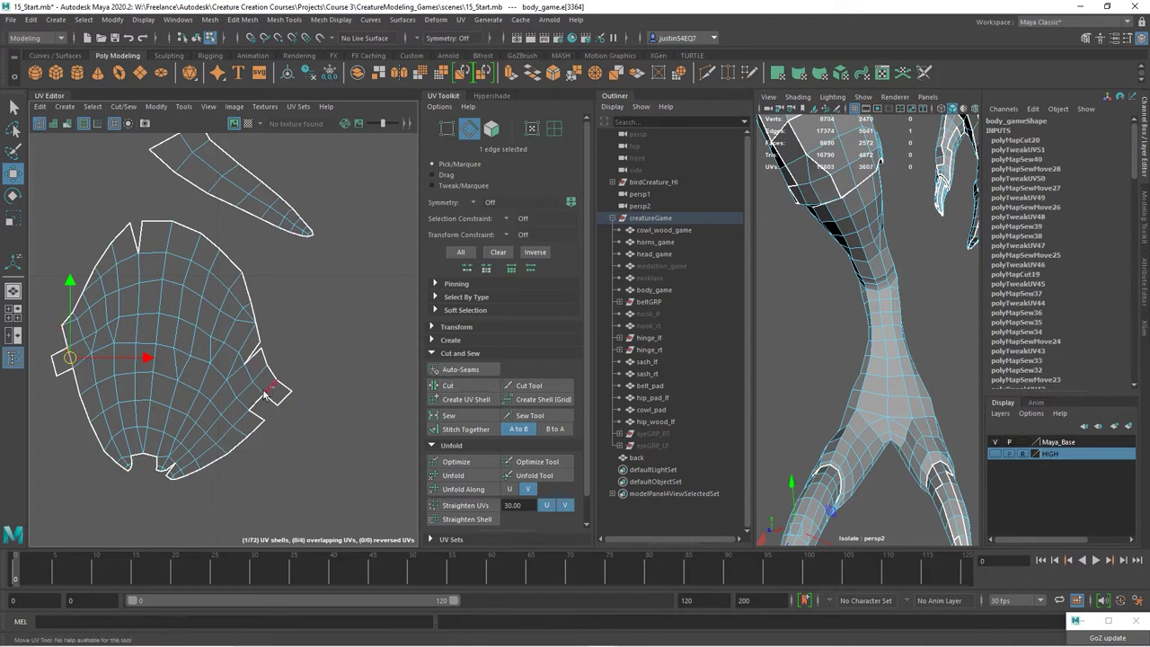
{"action": "left_click_drag", "start_coordinate": [238, 416], "coordinate": [237, 417], "text": "shift"}
{"action": "left_click", "coordinate": [465, 428]}
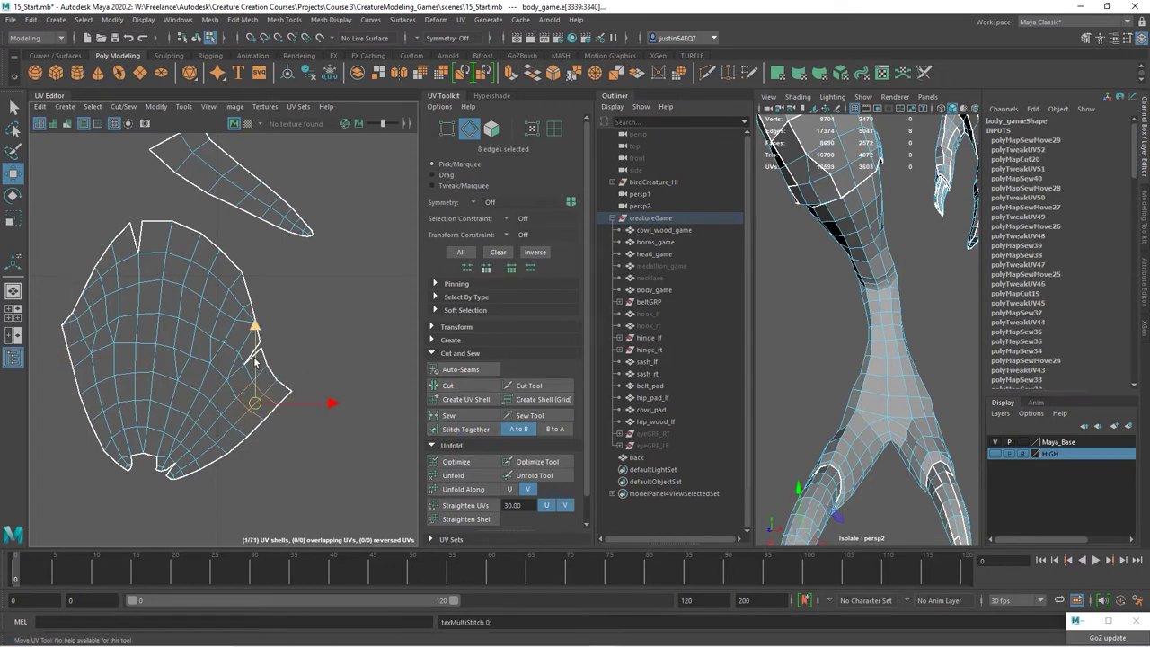
- Sew the toe shell's side notch and top slit closed and stitch the separate tip piece to its narrow end
{"action": "left_click", "coordinate": [245, 359]}
{"action": "left_click", "coordinate": [448, 414]}
{"action": "left_click", "coordinate": [147, 247]}
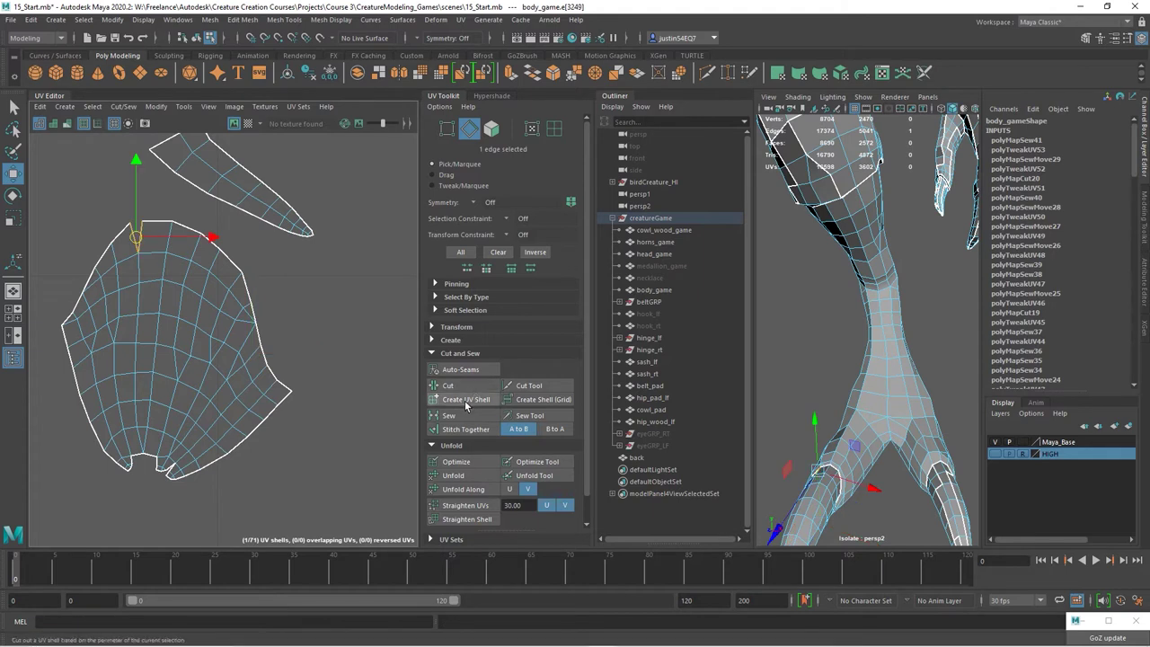
{"action": "left_click", "coordinate": [455, 415]}
{"action": "left_click_drag", "start_coordinate": [139, 449], "coordinate": [135, 463]}
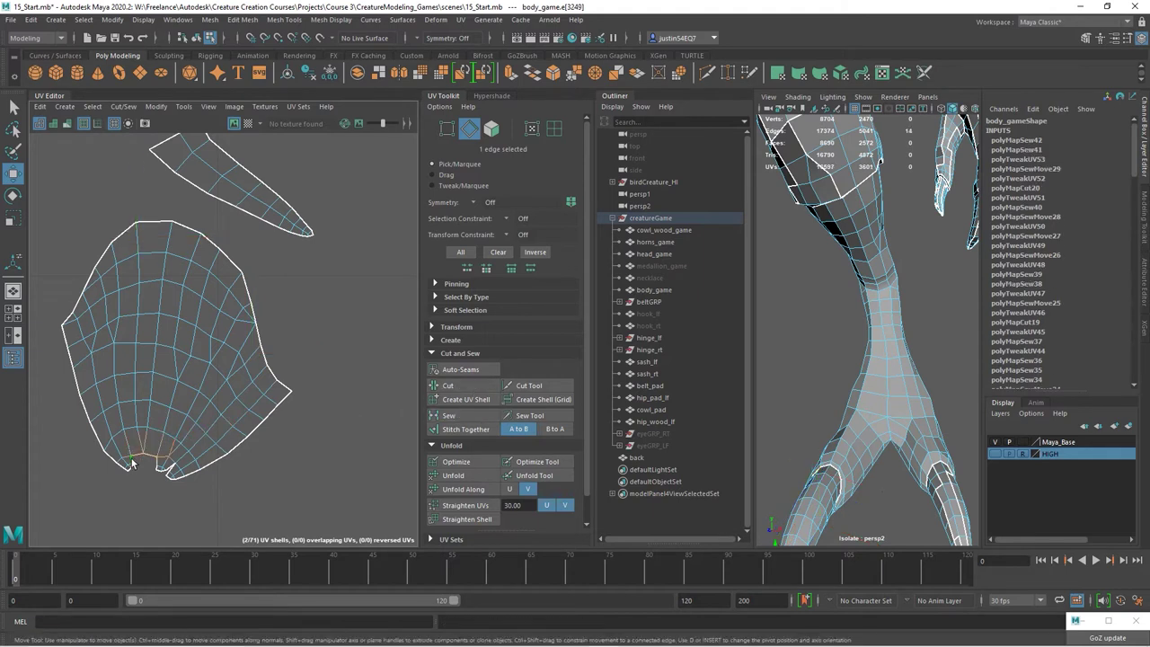
{"action": "left_click", "coordinate": [458, 429]}
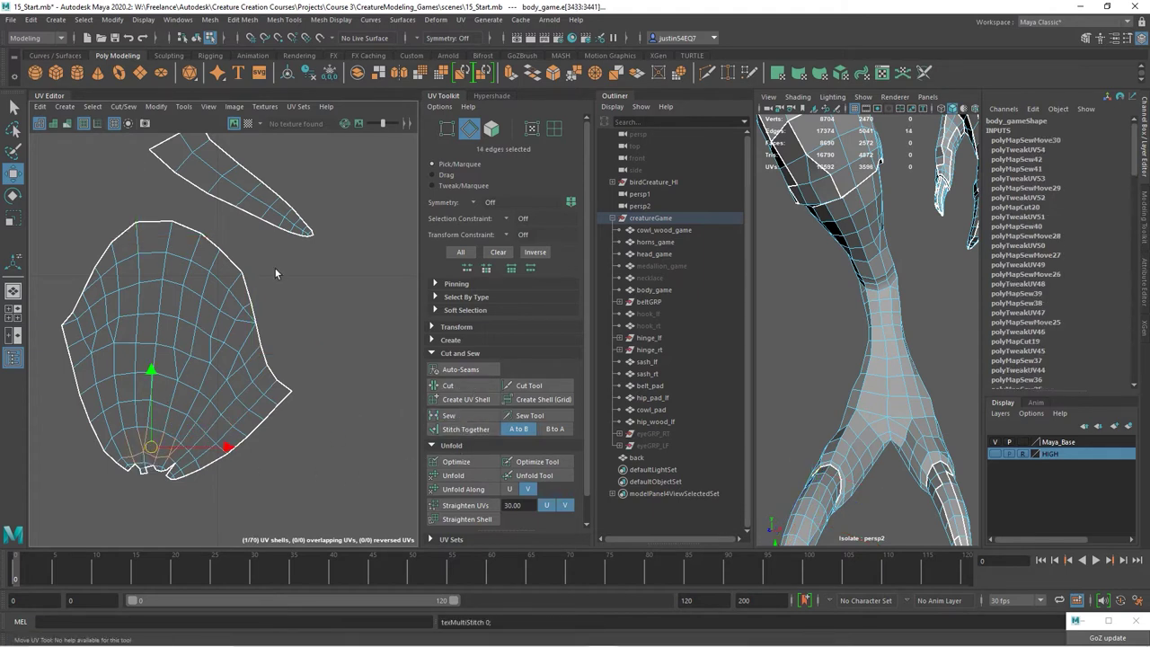
- Sew the remaining short gaps at the toe shell's narrow tip and unfold the shell
{"action": "double_click", "coordinate": [91, 386]}
{"action": "middle_click_drag", "start_coordinate": [124, 450], "coordinate": [115, 494], "text": "alt"}
{"action": "double_click", "coordinate": [257, 400]}
{"action": "middle_click_drag", "start_coordinate": [200, 494], "coordinate": [261, 378], "text": "alt"}
{"action": "right_click_drag", "start_coordinate": [261, 377], "coordinate": [289, 388], "text": "alt"}
{"action": "left_click", "coordinate": [230, 416]}
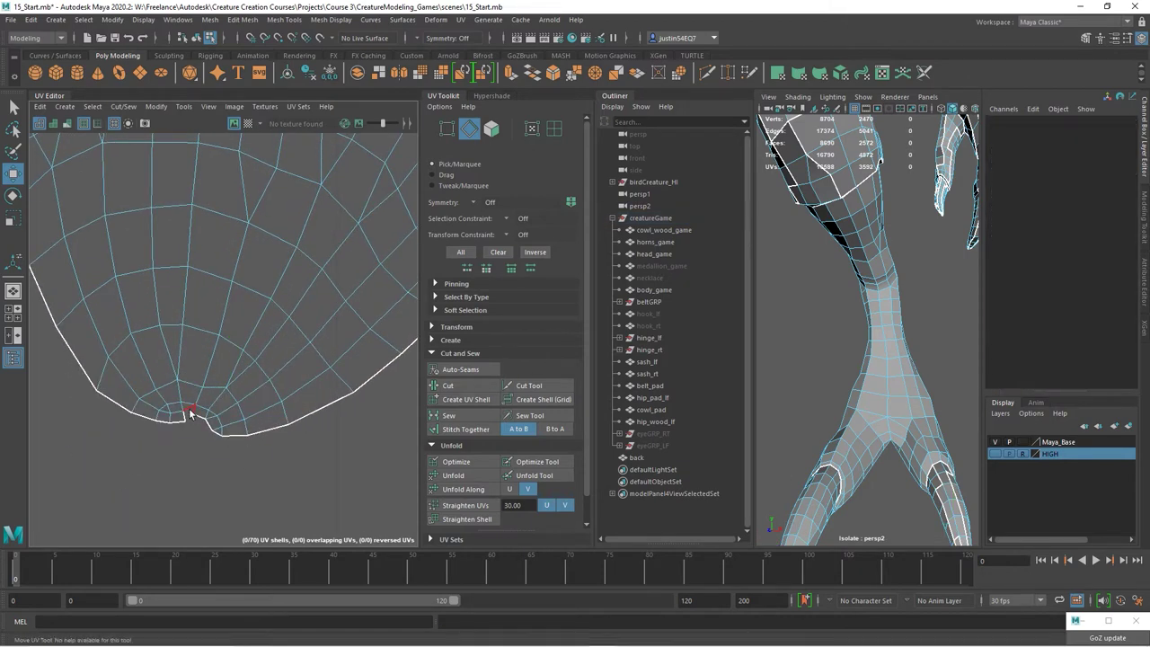
{"action": "left_click", "coordinate": [190, 411]}
{"action": "left_click", "coordinate": [440, 420]}
{"action": "right_click_drag", "start_coordinate": [272, 444], "coordinate": [80, 395], "text": "alt"}
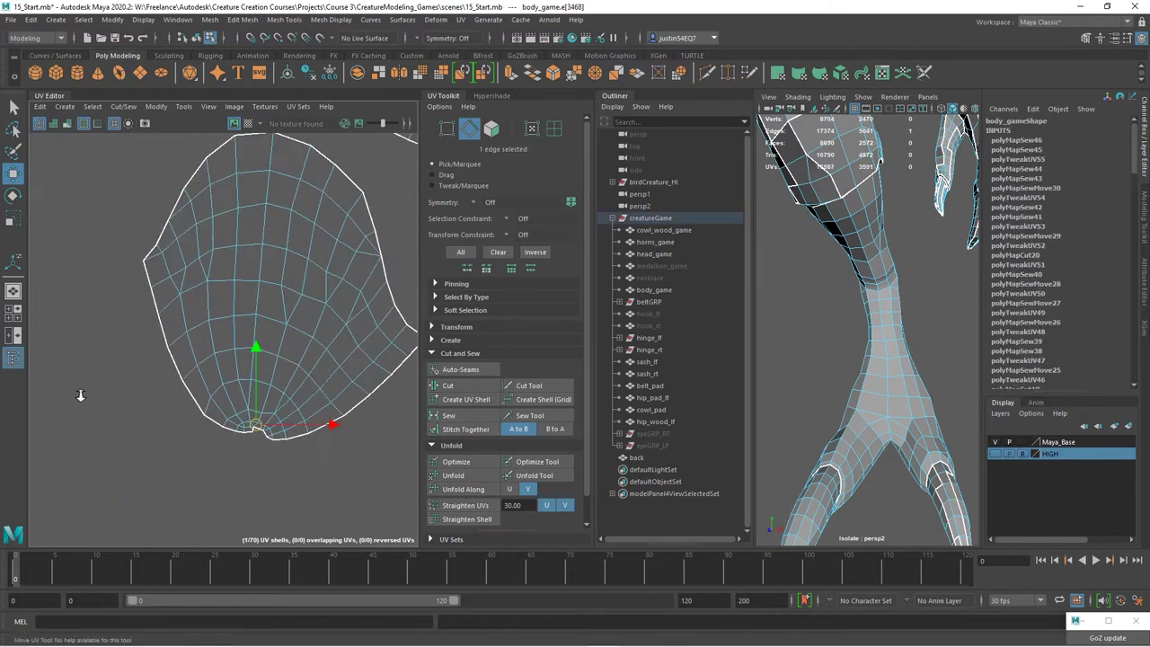
- Move the finished toe shell up beside the lower leg and foot shell
{"action": "double_click", "coordinate": [305, 409]}
{"action": "right_click_drag", "start_coordinate": [279, 414], "coordinate": [322, 414]}
{"action": "double_click", "coordinate": [283, 414]}
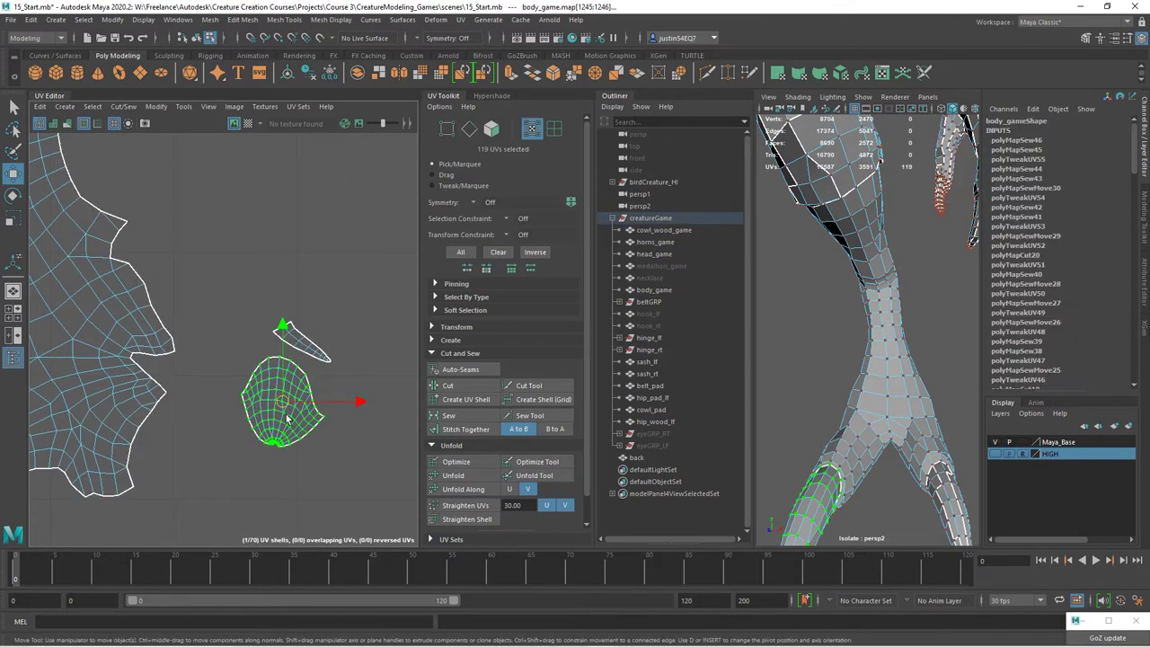
{"action": "left_click_drag", "start_coordinate": [284, 404], "coordinate": [216, 273]}
- Stitch the narrow strip shell of the neighbouring toe to its matching shell along its border edges
{"action": "right_click_drag", "start_coordinate": [273, 419], "coordinate": [273, 389]}
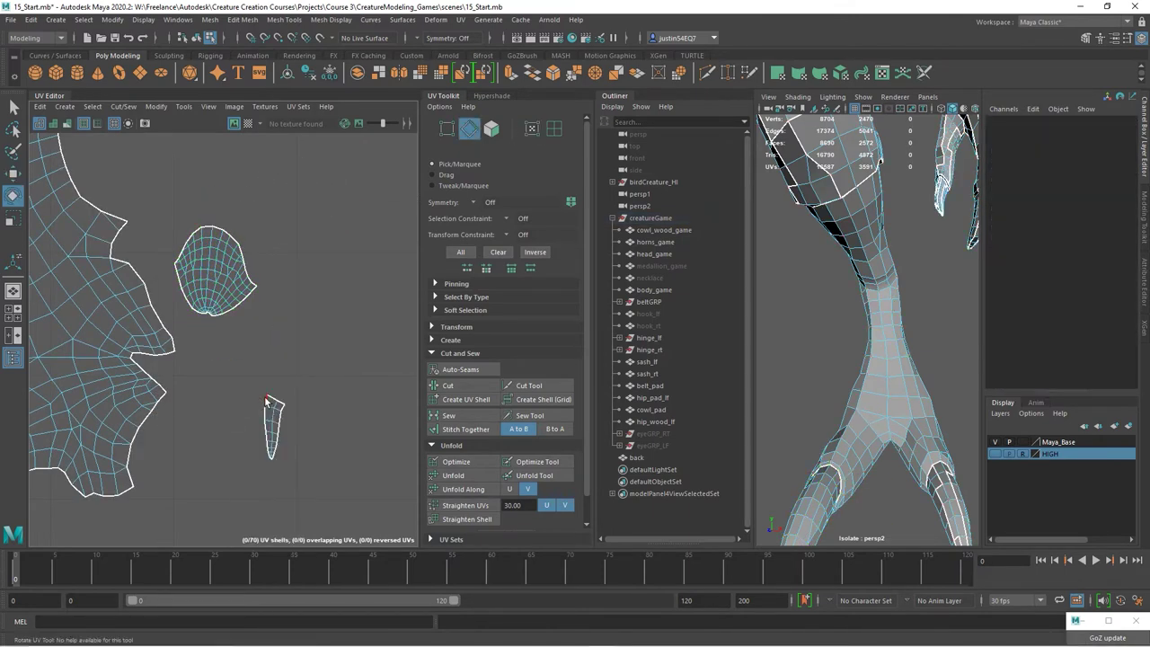
{"action": "mouse_move", "coordinate": [252, 460]}
{"action": "left_mouse_down"}
{"action": "mouse_move", "coordinate": [271, 440]}
{"action": "mouse_move", "coordinate": [248, 461]}
{"action": "left_mouse_up"}
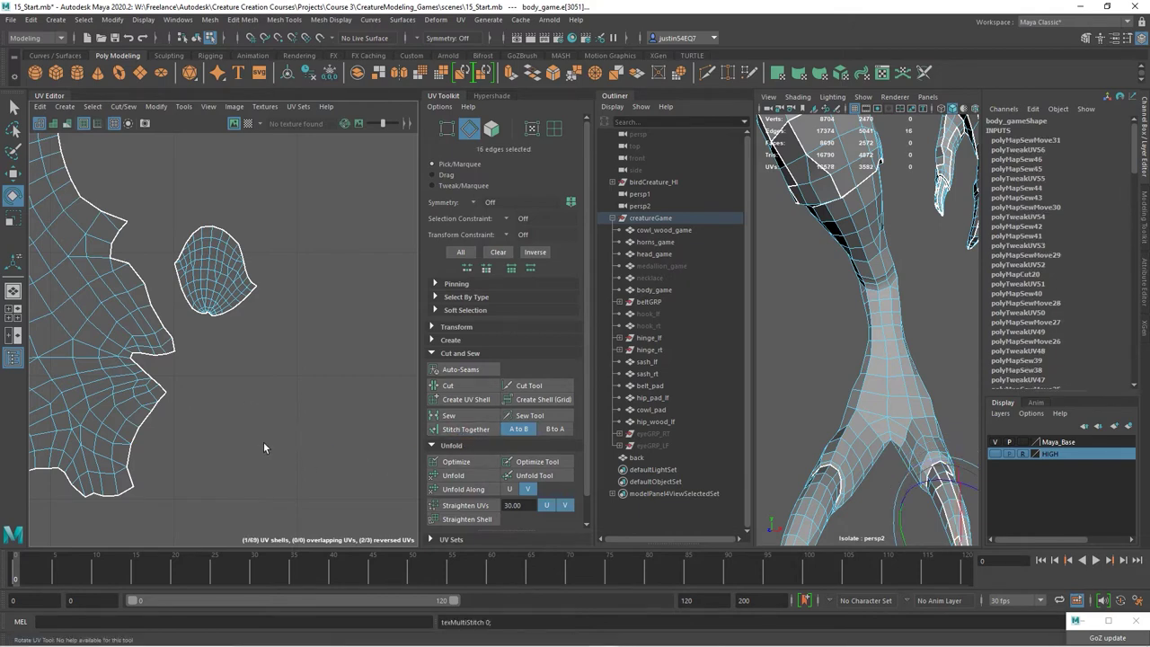
- Move the stitched shell of the neighbouring toe over beside the lower leg and foot shell
{"action": "scroll", "coordinate": [51, 394], "scroll_direction": "down", "scroll_amount": 10}
{"action": "scroll", "coordinate": [299, 404], "scroll_direction": "up", "scroll_amount": 4}
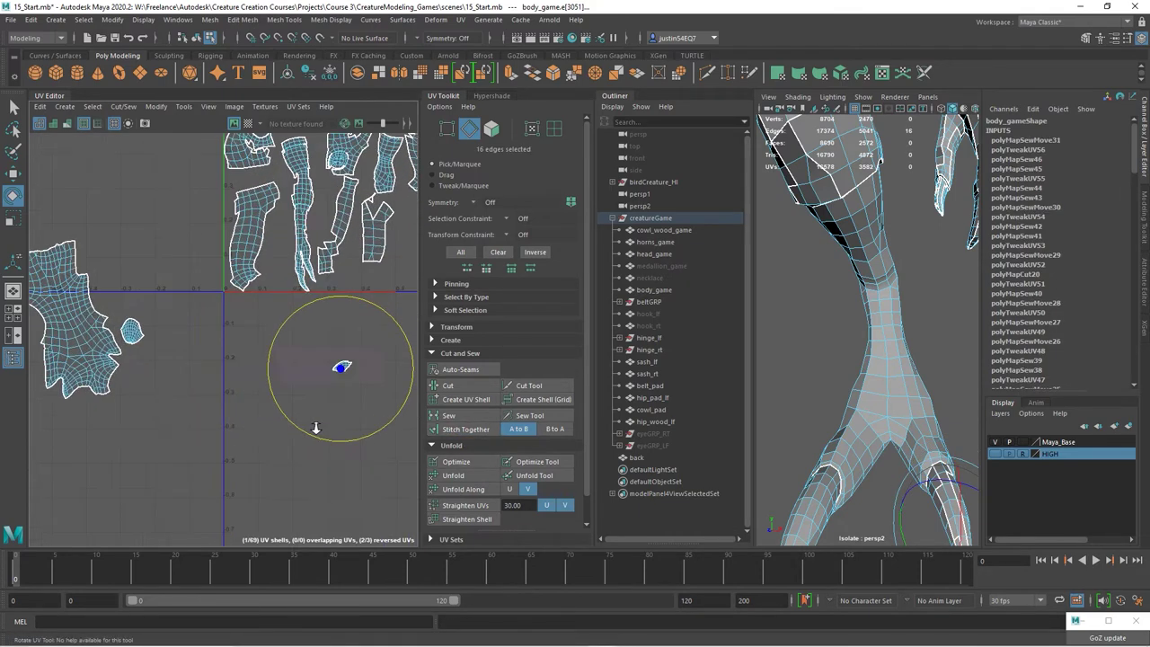
{"action": "right_click_drag", "start_coordinate": [330, 363], "coordinate": [385, 346]}
{"action": "left_click_drag", "start_coordinate": [384, 343], "coordinate": [170, 355]}
{"action": "key", "text": "w"}
{"action": "key", "text": "f"}
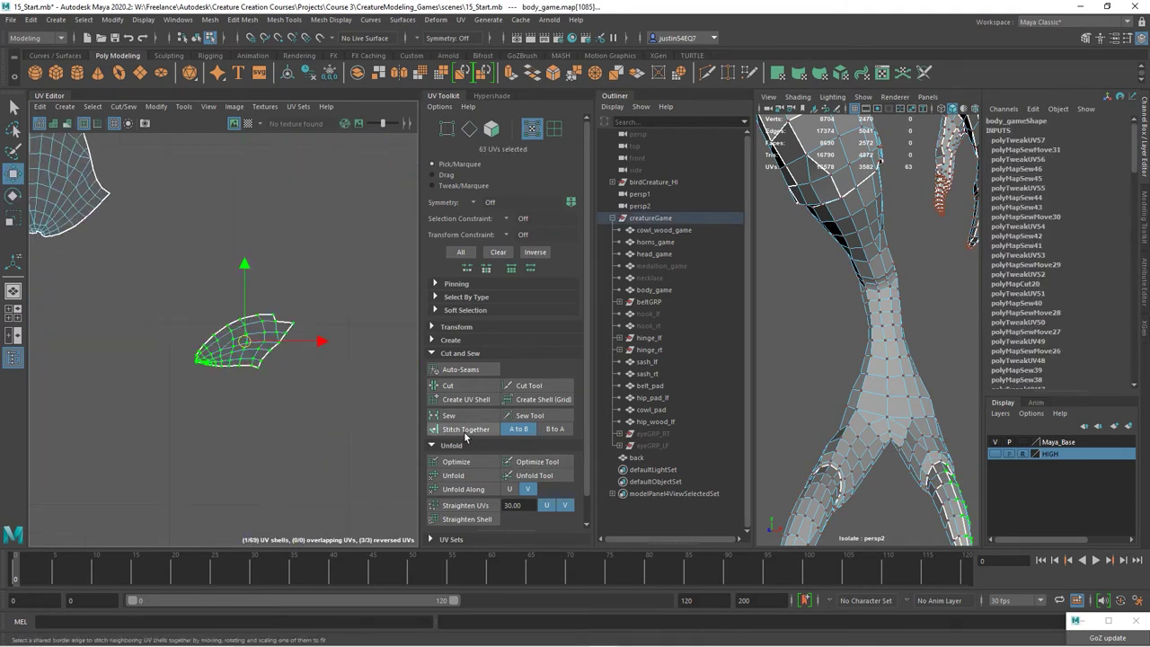
{"action": "left_click", "coordinate": [466, 428]}
{"action": "key", "text": "ctrl+z"}
{"action": "key", "text": "ctrl+z"}
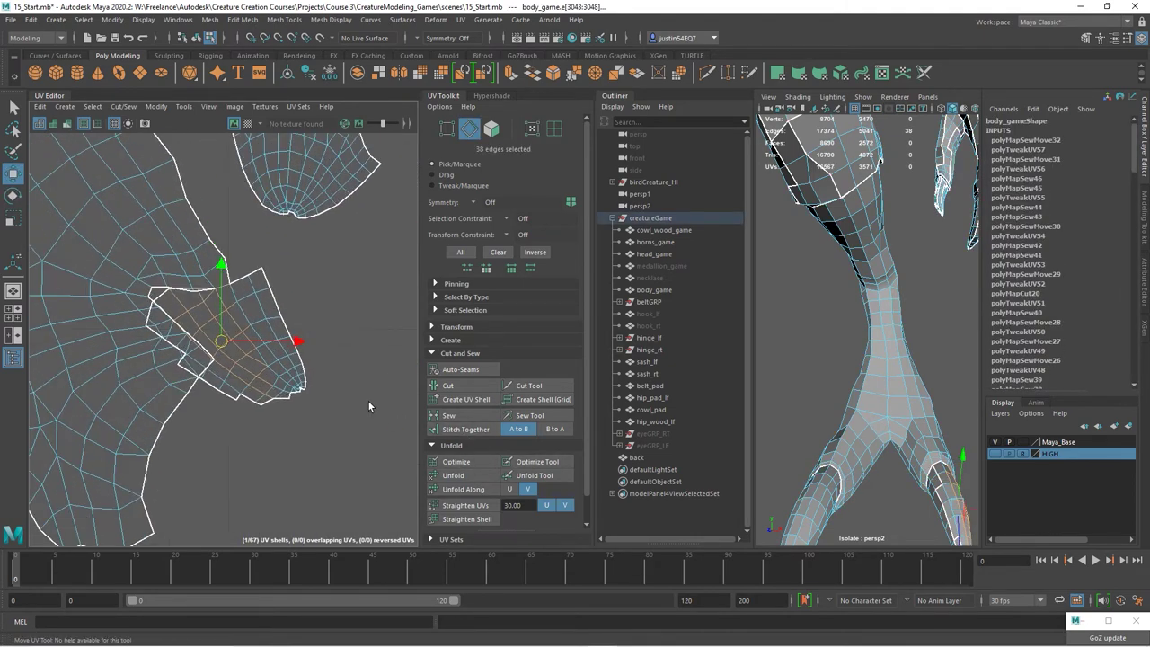
- Stitch the matching strips to the toe shell, leaving out the border shared with the foot, and unfold it
{"action": "left_click_drag", "start_coordinate": [854, 481], "coordinate": [790, 453], "text": "alt"}
{"action": "left_click", "coordinate": [896, 484], "text": "ctrl"}
{"action": "scroll", "coordinate": [185, 354], "scroll_direction": "down", "scroll_amount": 3}
{"action": "middle_click_drag", "start_coordinate": [185, 354], "coordinate": [37, 383], "text": "alt"}
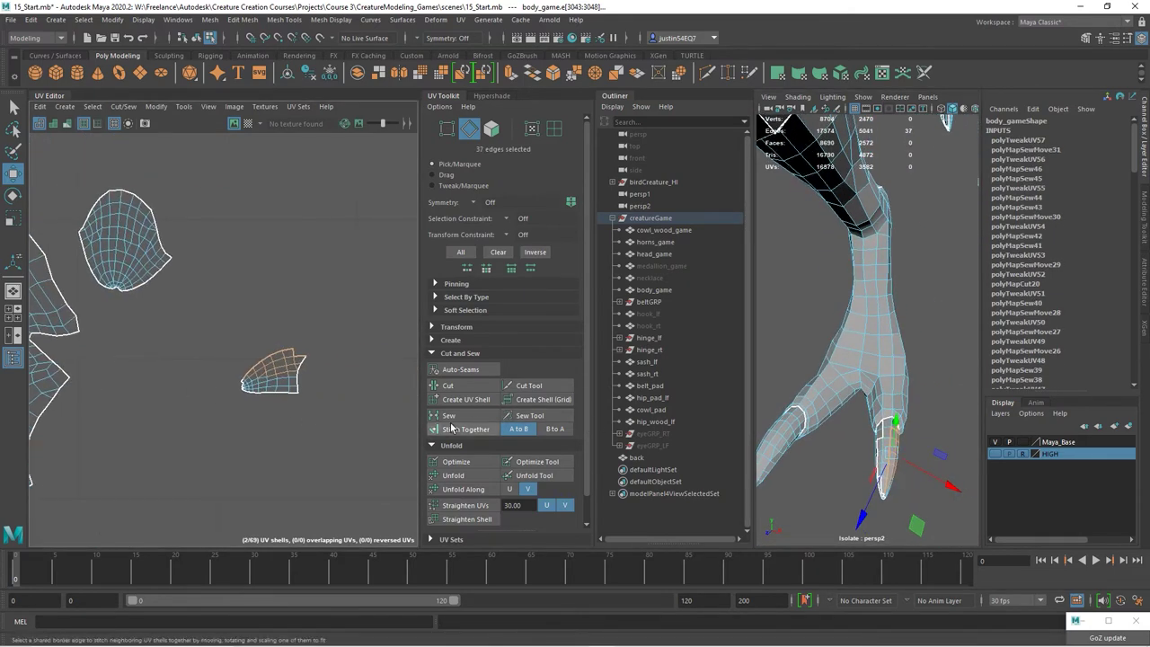
{"action": "scroll", "coordinate": [323, 359], "scroll_direction": "up", "scroll_amount": 1}
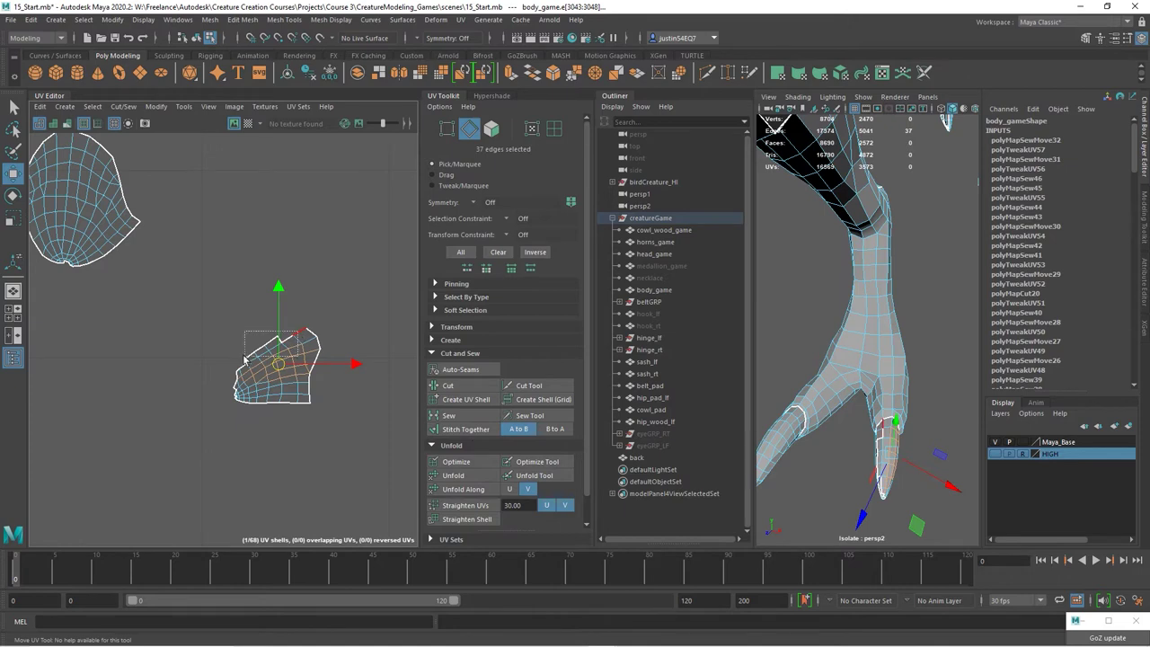
{"action": "left_click", "coordinate": [466, 428]}
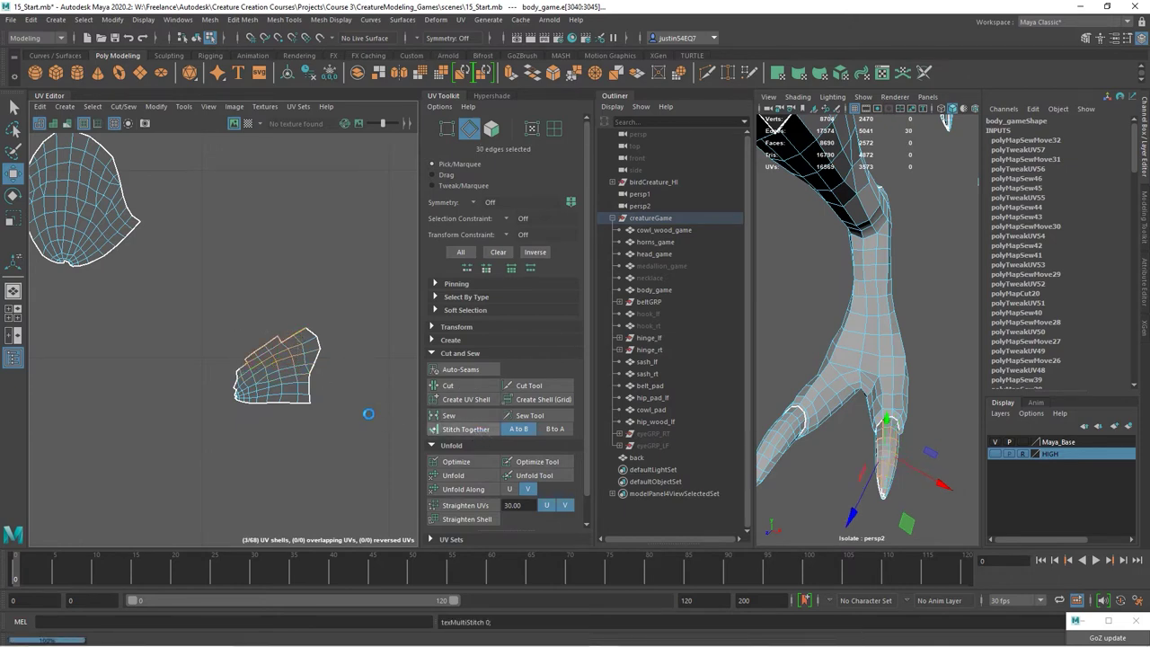
{"action": "left_click_drag", "start_coordinate": [308, 340], "coordinate": [271, 366]}
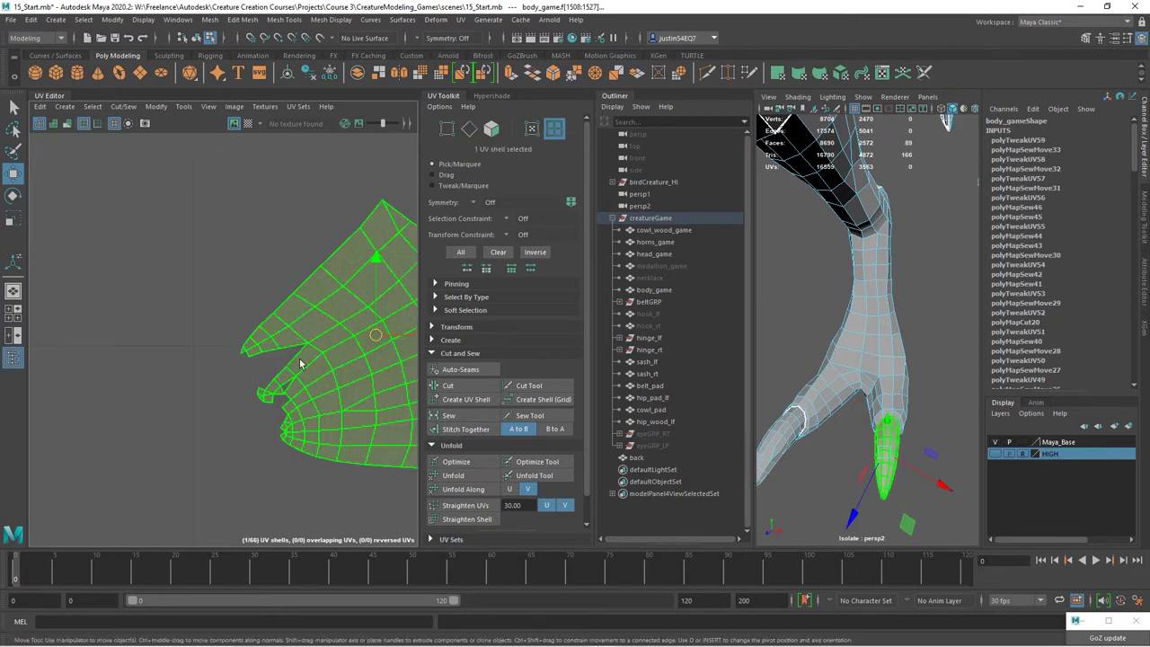
- Close the slit at the toe shell's narrow tip by sewing its border edges and unfold the shell again
{"action": "right_click_drag", "start_coordinate": [300, 357], "coordinate": [301, 326]}
{"action": "left_click_drag", "start_coordinate": [312, 335], "coordinate": [283, 367]}
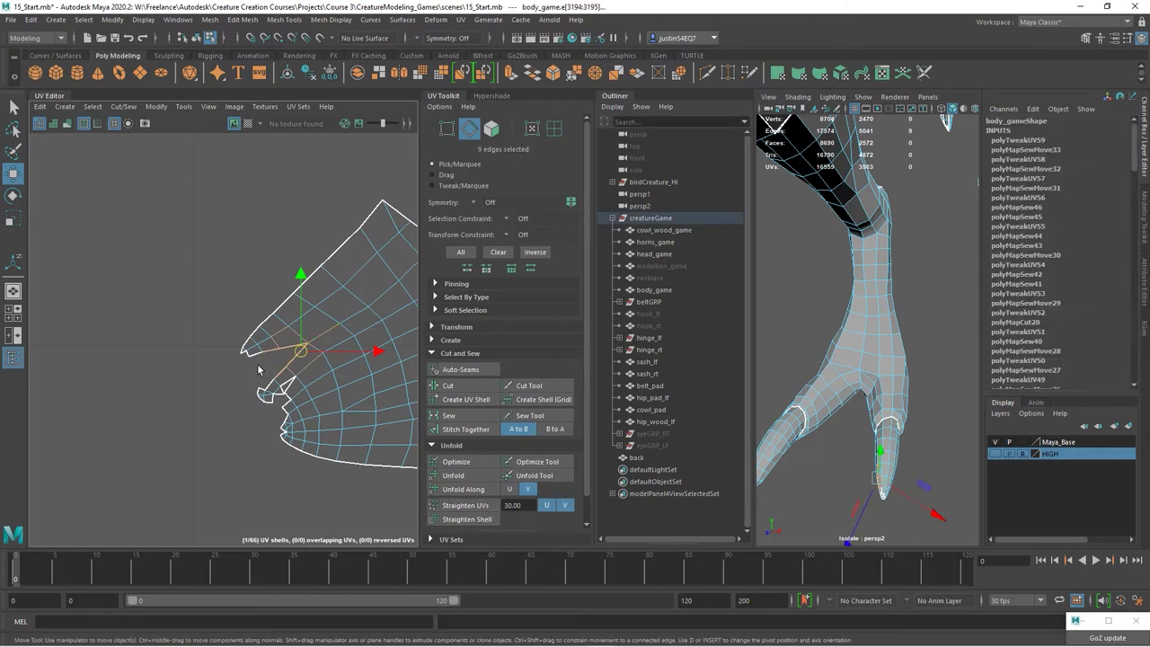
{"action": "left_click", "coordinate": [437, 414]}
{"action": "left_click", "coordinate": [403, 410]}
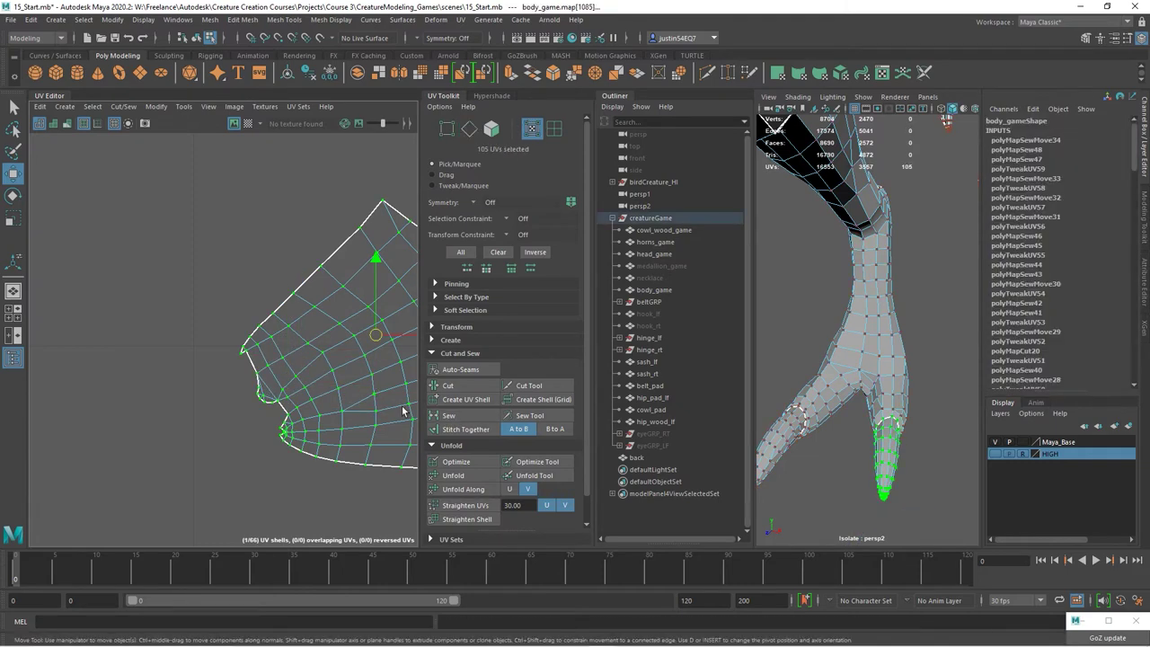
{"action": "left_click", "coordinate": [472, 476]}
- Sew the remaining short gaps around the second toe's tip one after another and unfold the shell
{"action": "right_click_drag", "start_coordinate": [286, 401], "coordinate": [492, 441], "text": "alt"}
{"action": "right_click_drag", "start_coordinate": [268, 370], "coordinate": [267, 338]}
{"action": "left_click_drag", "start_coordinate": [232, 371], "coordinate": [230, 374]}
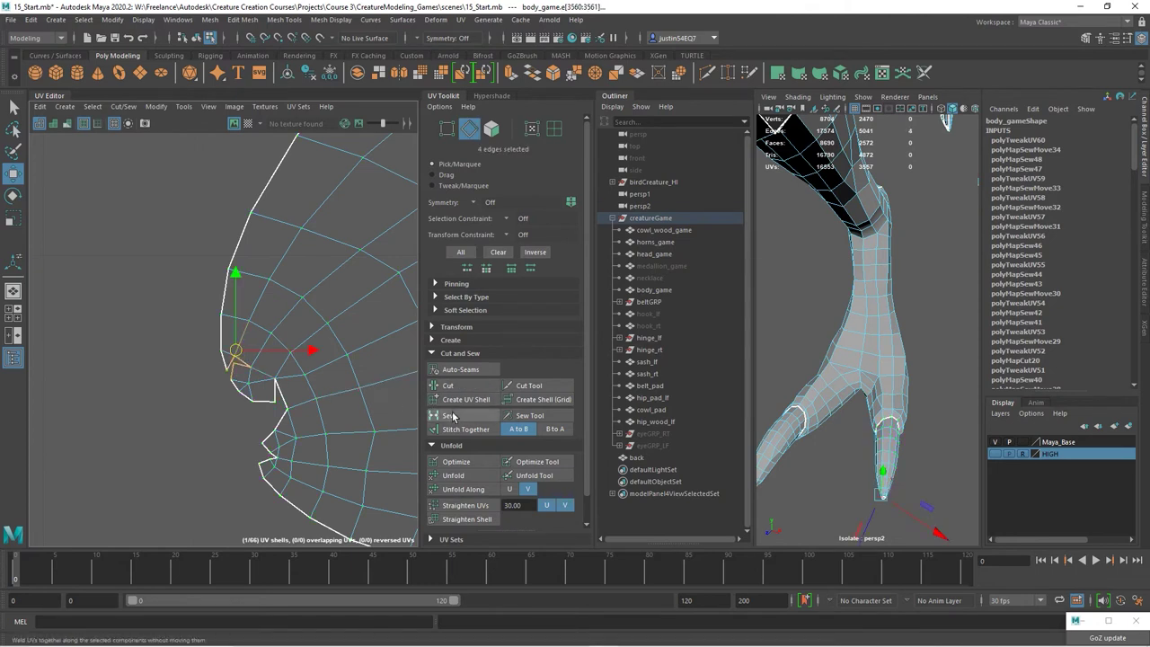
{"action": "left_click", "coordinate": [448, 415]}
{"action": "left_click", "coordinate": [277, 388]}
{"action": "left_click", "coordinate": [448, 415]}
{"action": "left_click", "coordinate": [277, 417]}
{"action": "left_click", "coordinate": [449, 416]}
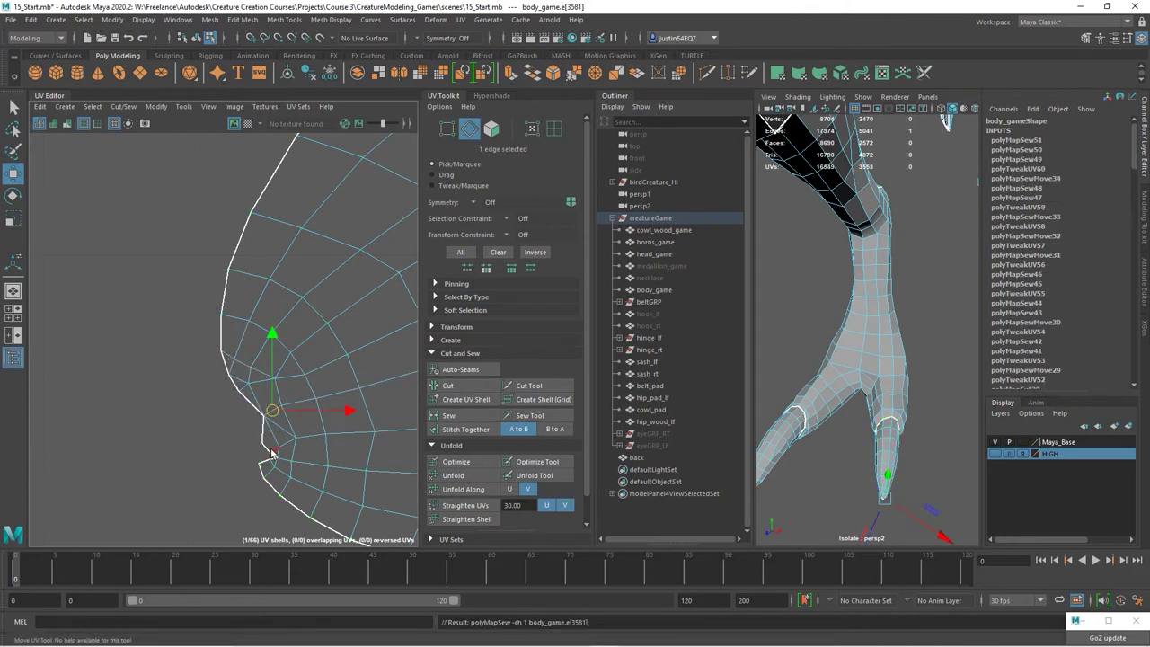
{"action": "left_click", "coordinate": [274, 457]}
{"action": "left_click", "coordinate": [449, 418]}
{"action": "left_click", "coordinate": [454, 475]}
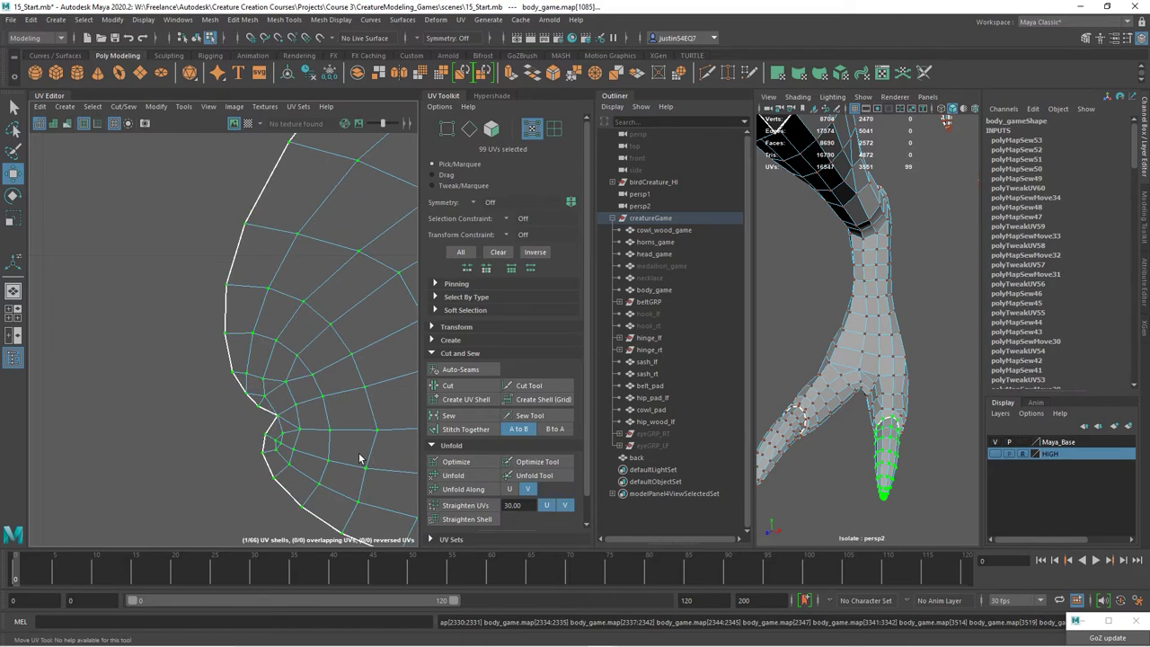
- Check which parts of the leg the two toe shells and the lower leg and foot shell cover
{"action": "right_click_drag", "start_coordinate": [359, 456], "coordinate": [235, 381], "text": "alt"}
{"action": "right_click_drag", "start_coordinate": [341, 427], "coordinate": [265, 400], "text": "alt"}
{"action": "scroll", "coordinate": [269, 382], "scroll_direction": "down", "scroll_amount": 2}
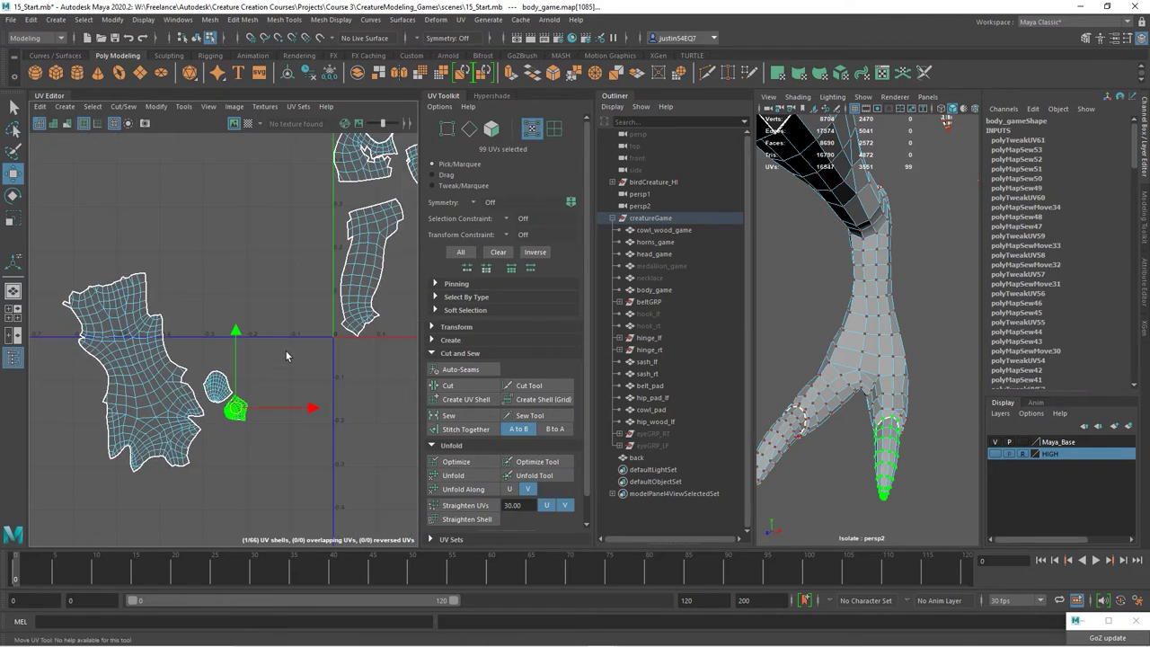
{"action": "left_click_drag", "start_coordinate": [205, 446], "coordinate": [204, 445], "text": "shift"}
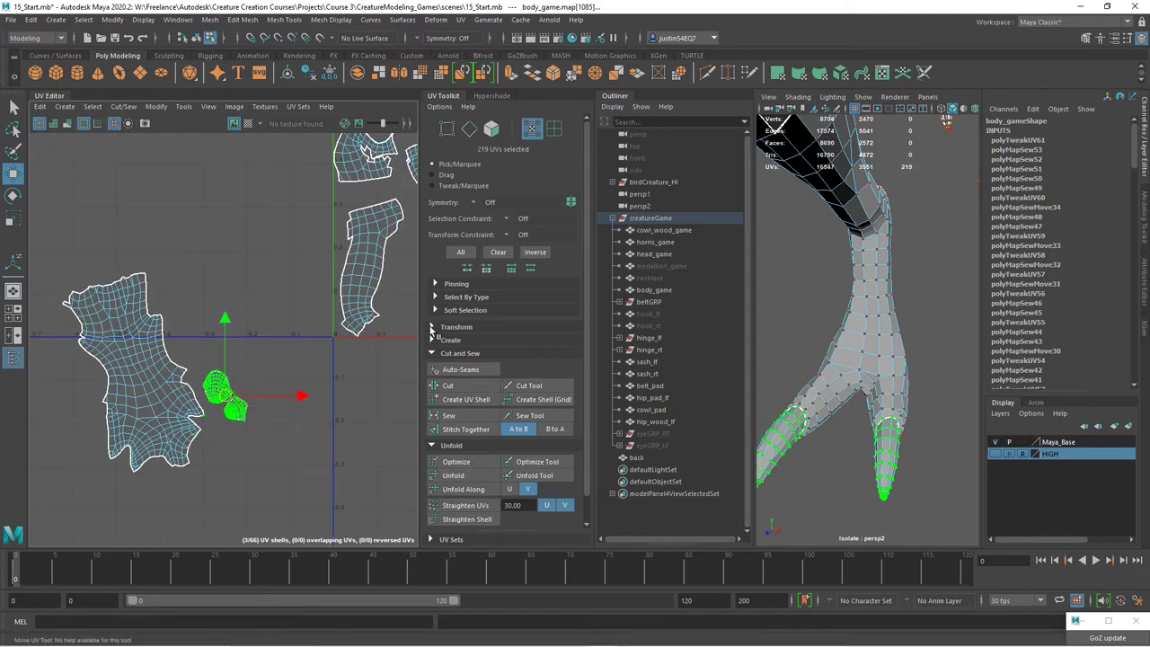
{"action": "double_click", "coordinate": [141, 351]}
{"action": "left_click_drag", "start_coordinate": [865, 328], "coordinate": [819, 381], "text": "alt"}
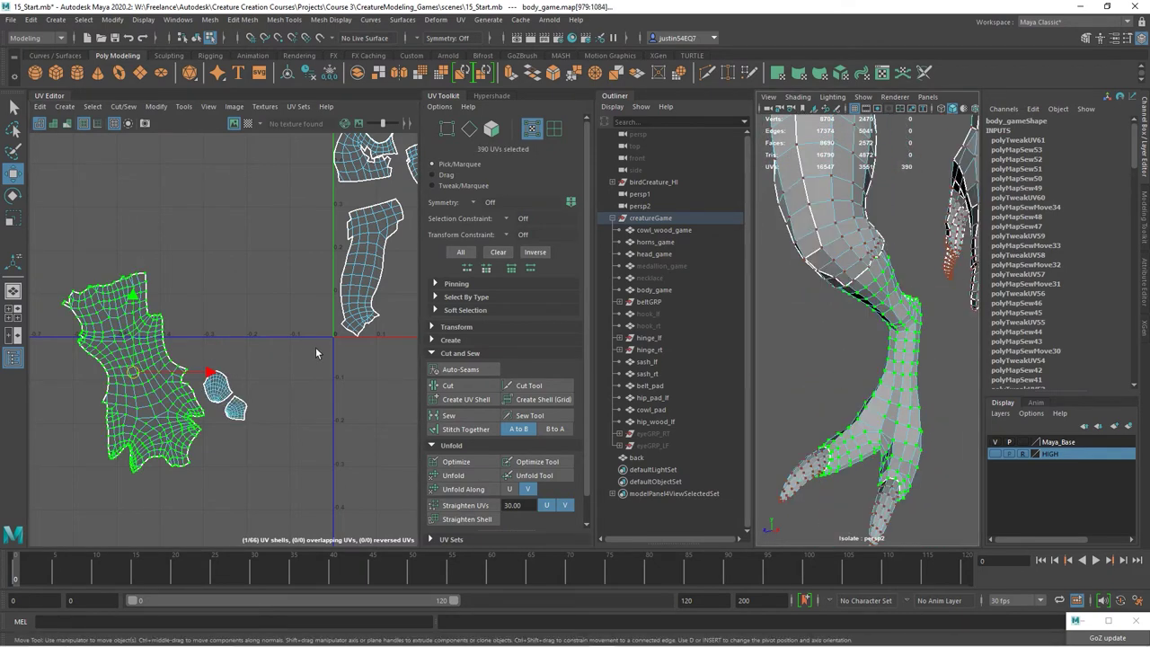
- Move the long upper leg shell away from the neighbouring shells towards the finished foot shell
{"action": "middle_click_drag", "start_coordinate": [300, 314], "coordinate": [249, 352], "text": "alt"}
{"action": "double_click", "coordinate": [276, 316]}
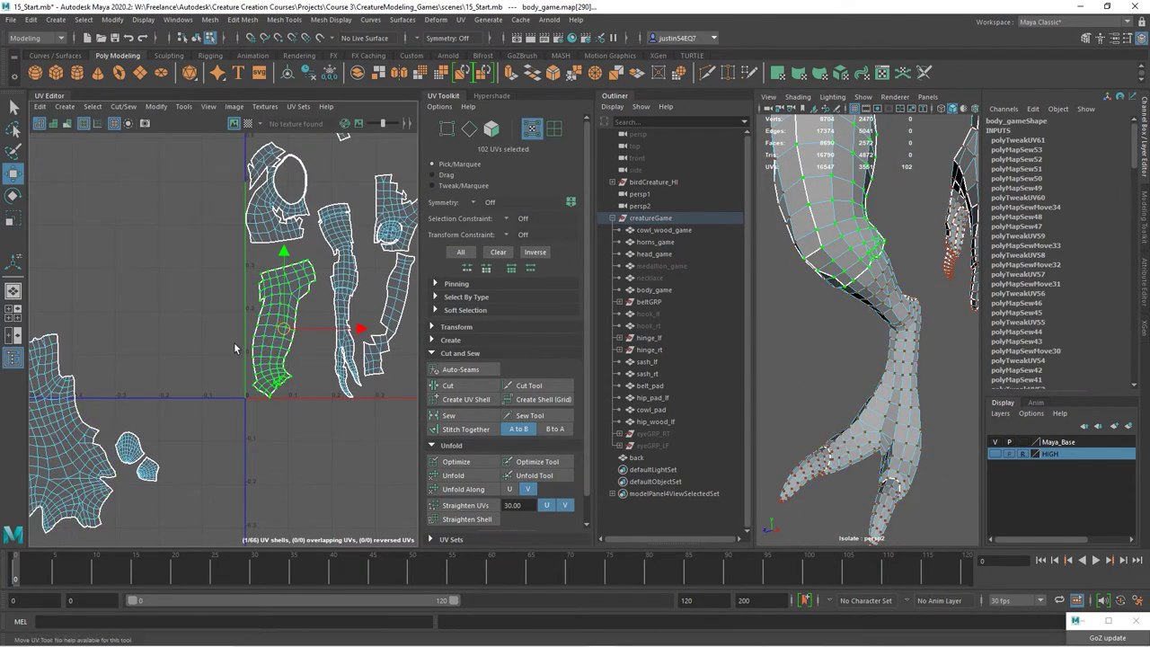
{"action": "left_click_drag", "start_coordinate": [277, 316], "coordinate": [234, 339]}
- Stitch the adjoining shells to the upper leg shell along its left border and unfold the joined shell
{"action": "left_click", "coordinate": [184, 319]}
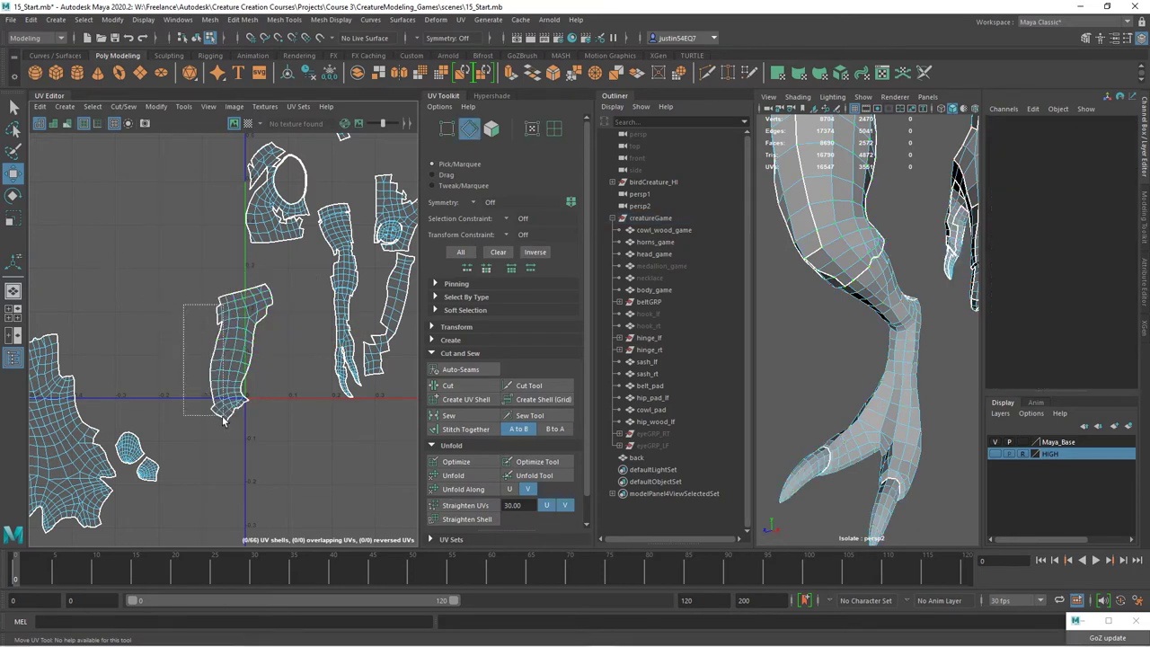
{"action": "left_click_drag", "start_coordinate": [223, 420], "coordinate": [226, 420]}
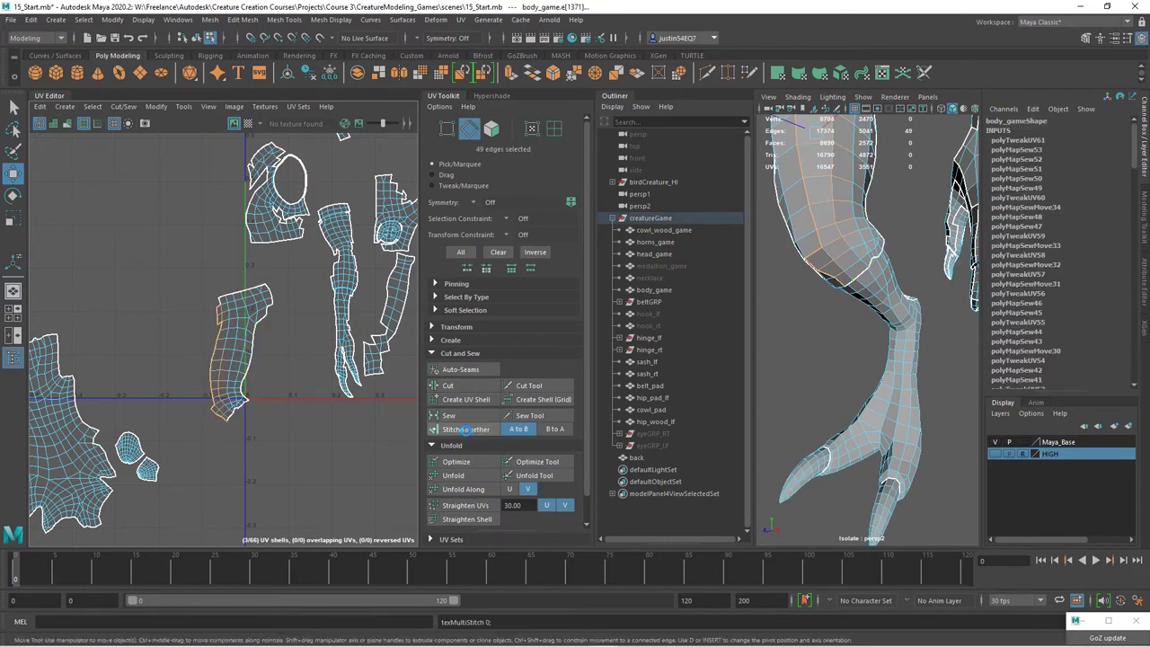
{"action": "left_click", "coordinate": [466, 428]}
{"action": "mouse_move", "coordinate": [197, 349]}
{"action": "right_mouse_down"}
{"action": "mouse_move", "coordinate": [244, 350]}
{"action": "mouse_move", "coordinate": [201, 330]}
{"action": "right_mouse_up"}
{"action": "double_click", "coordinate": [243, 351]}
{"action": "left_click", "coordinate": [452, 478]}
- Stitch the next adjoining shells to the upper leg shell's widened left side and unfold the result
{"action": "left_click_drag", "start_coordinate": [221, 316], "coordinate": [164, 397]}
{"action": "left_click_drag", "start_coordinate": [804, 303], "coordinate": [912, 270], "text": "alt"}
{"action": "middle_click_drag", "start_coordinate": [911, 270], "coordinate": [876, 389], "text": "alt"}
{"action": "left_click_drag", "start_coordinate": [876, 389], "coordinate": [873, 361], "text": "alt"}
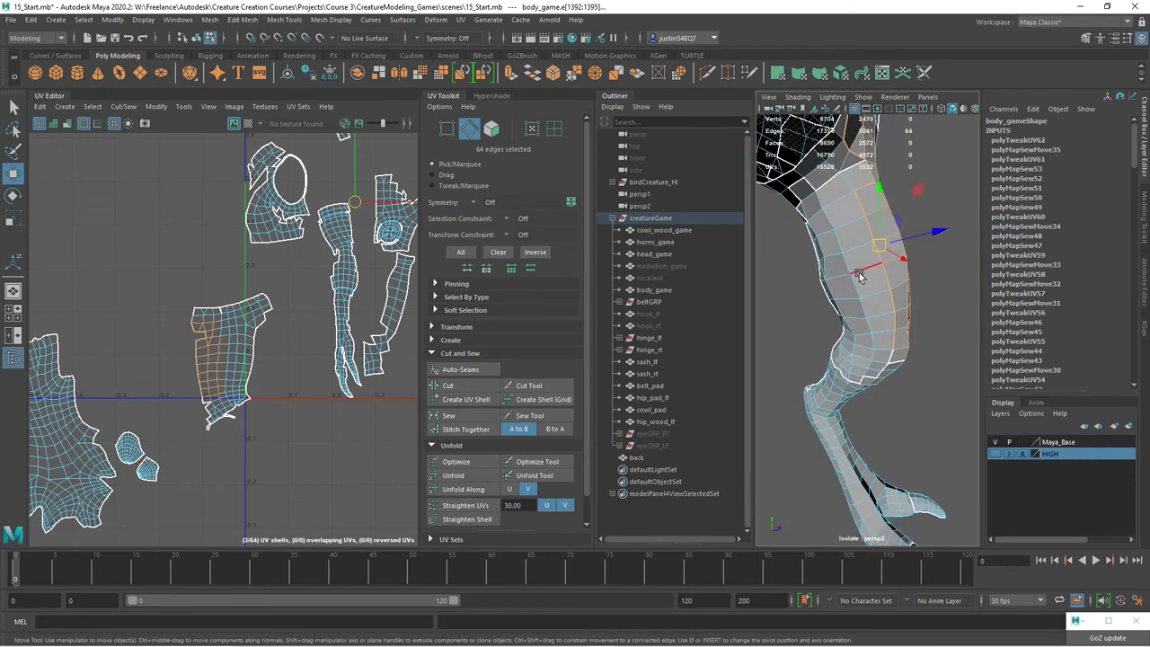
{"action": "left_click", "coordinate": [467, 429]}
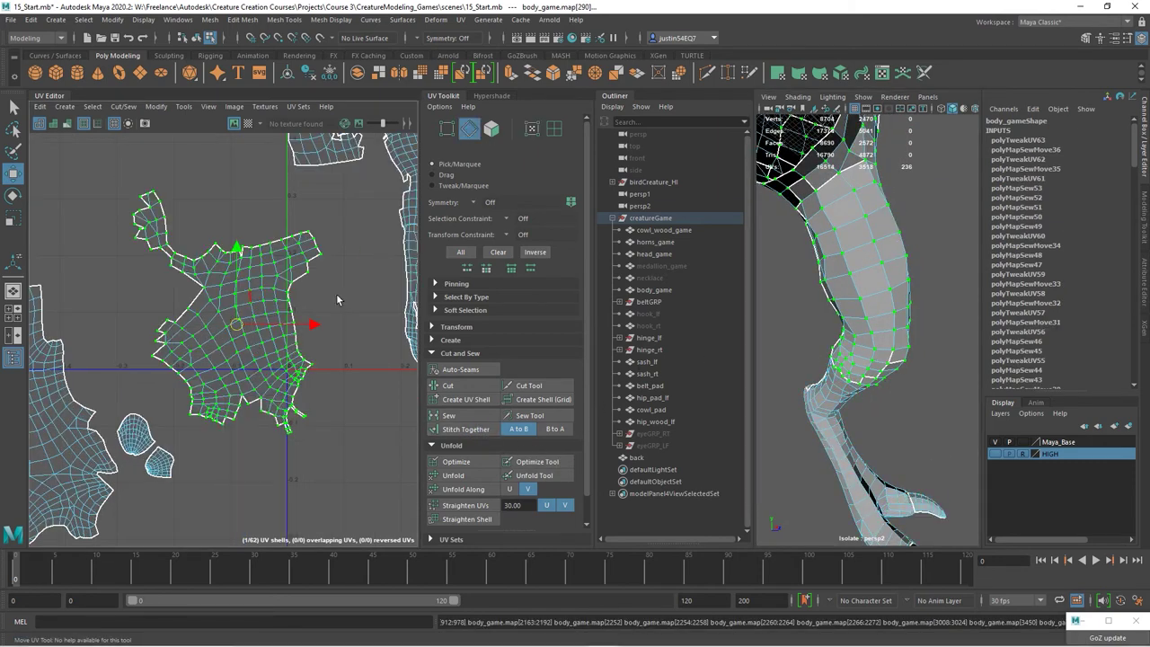
- Cut the upper leg shell along the lengthwise edge line running down the thigh
{"action": "left_click_drag", "start_coordinate": [844, 275], "coordinate": [889, 290], "text": "alt"}
{"action": "right_click_drag", "start_coordinate": [893, 273], "coordinate": [891, 251]}
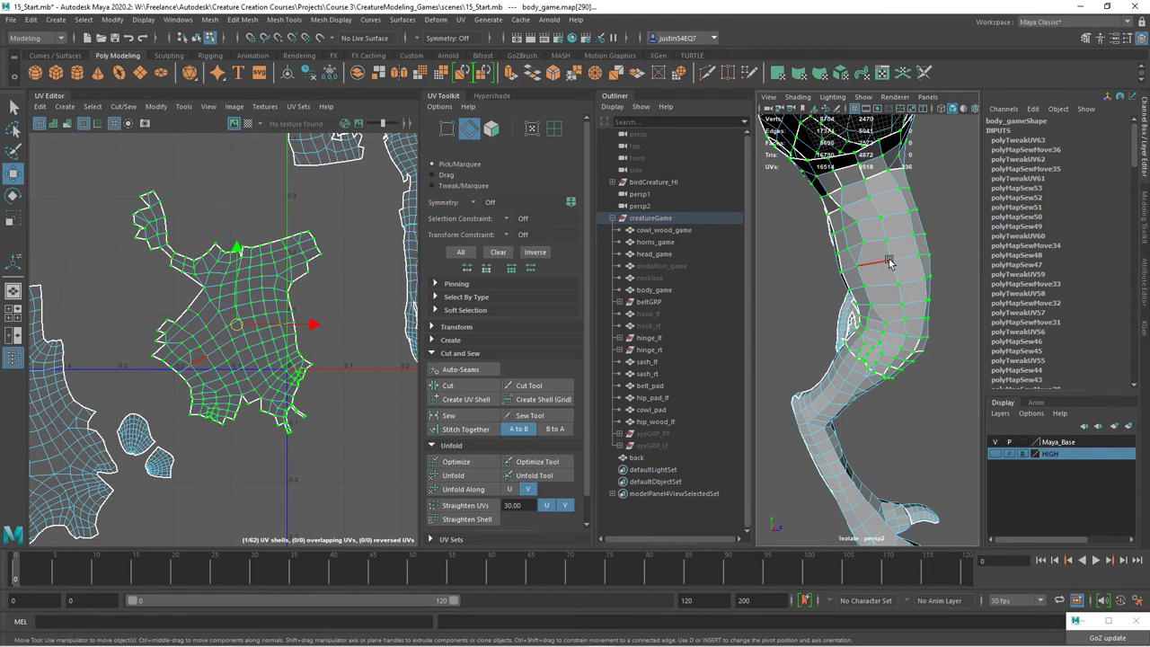
{"action": "left_click", "coordinate": [209, 363]}
{"action": "left_click", "coordinate": [448, 385]}
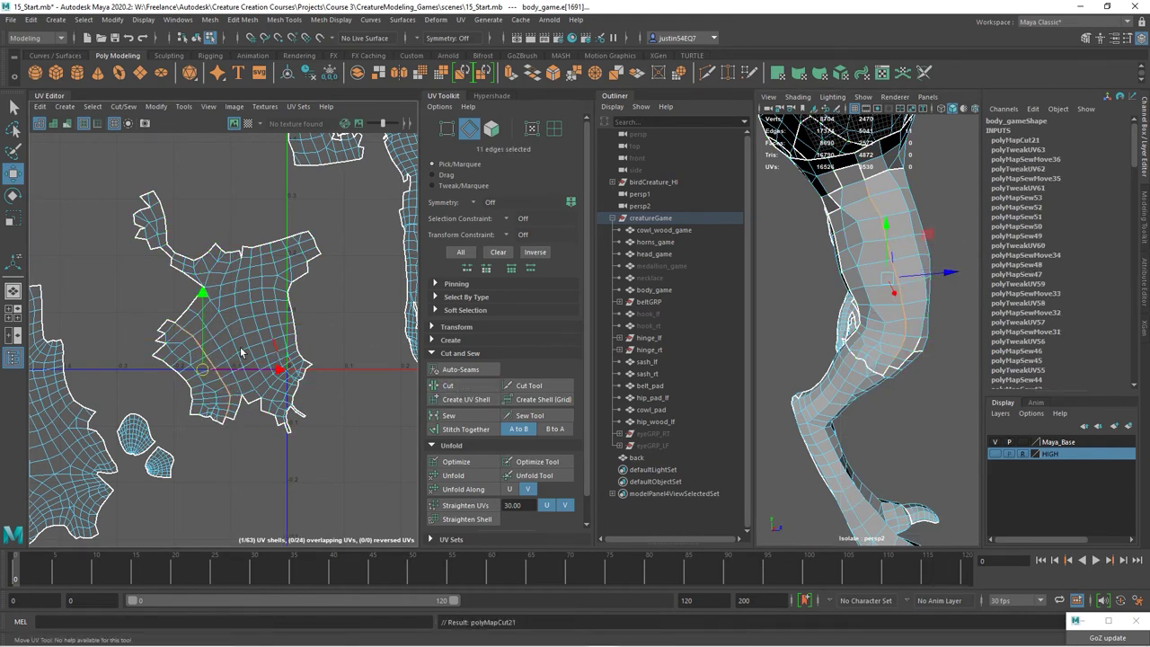
- Stitch the strip cut off the upper leg shell to its matching shell along the outer border
{"action": "right_click_drag", "start_coordinate": [256, 355], "coordinate": [269, 341]}
{"action": "left_click_drag", "start_coordinate": [278, 368], "coordinate": [280, 370]}
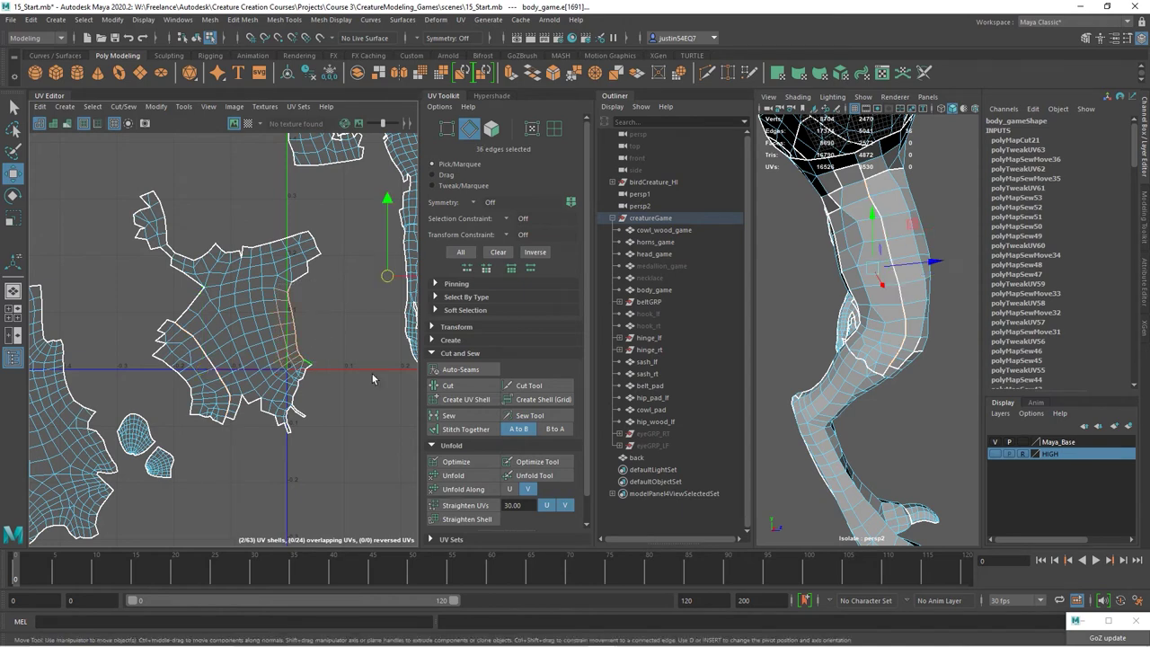
{"action": "left_click_drag", "start_coordinate": [204, 357], "coordinate": [163, 414]}
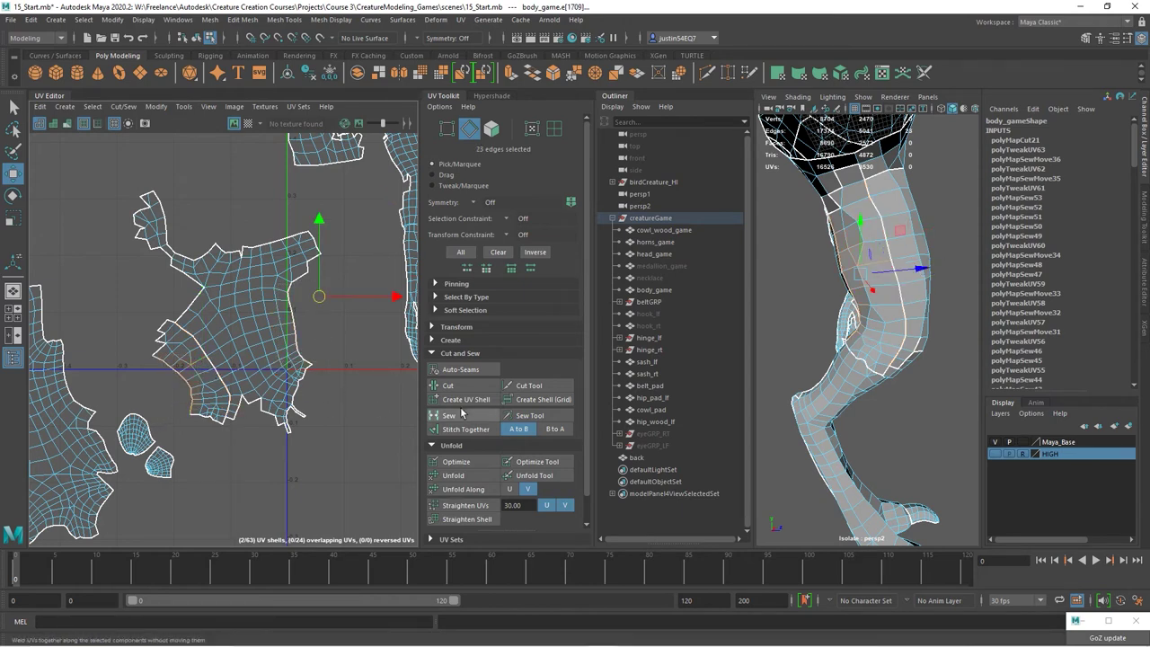
{"action": "left_click", "coordinate": [465, 428]}
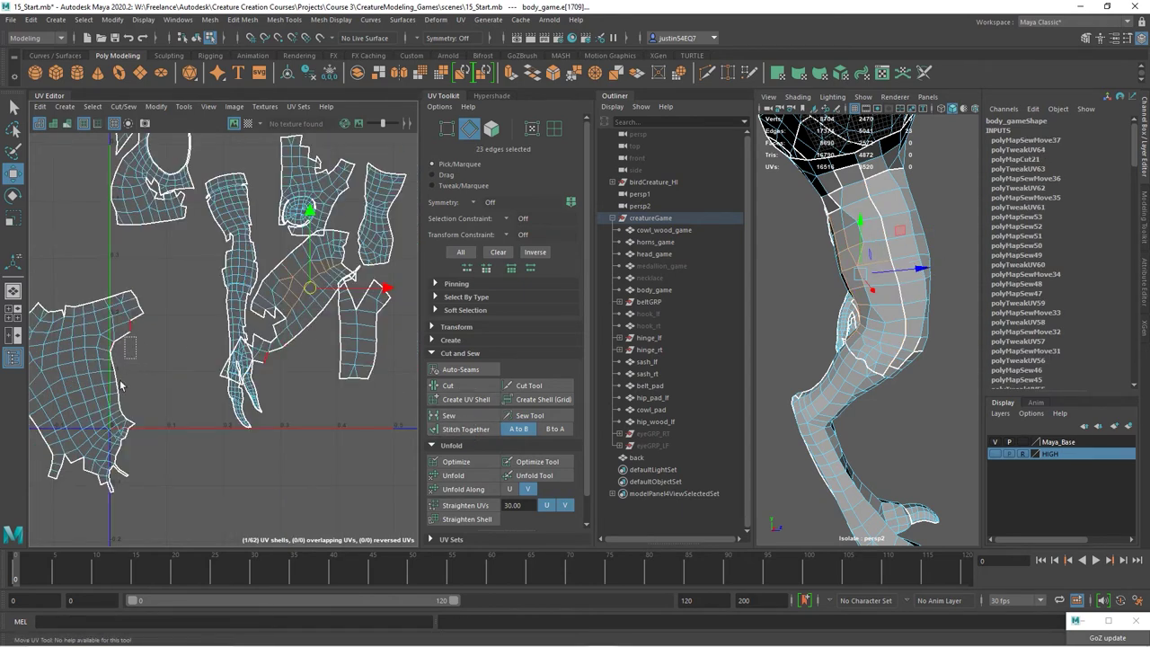
- Stitch the relocated thigh piece to the main upper leg shell's right border and unfold the combined shell
{"action": "left_click_drag", "start_coordinate": [112, 427], "coordinate": [106, 432]}
{"action": "left_click", "coordinate": [465, 428]}
{"action": "right_click_drag", "start_coordinate": [89, 384], "coordinate": [134, 396], "text": "ctrl"}
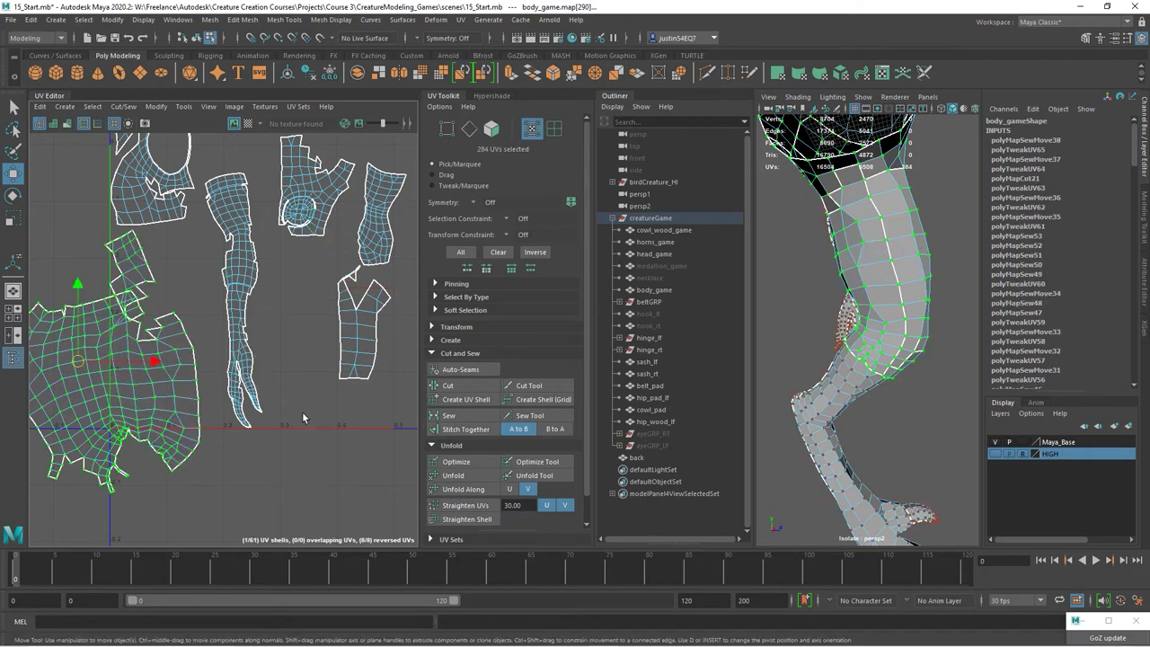
{"action": "left_click", "coordinate": [453, 475]}
- Sew the open gaps in the upper leg shell's left border
{"action": "right_click_drag", "start_coordinate": [260, 414], "coordinate": [185, 382], "text": "alt"}
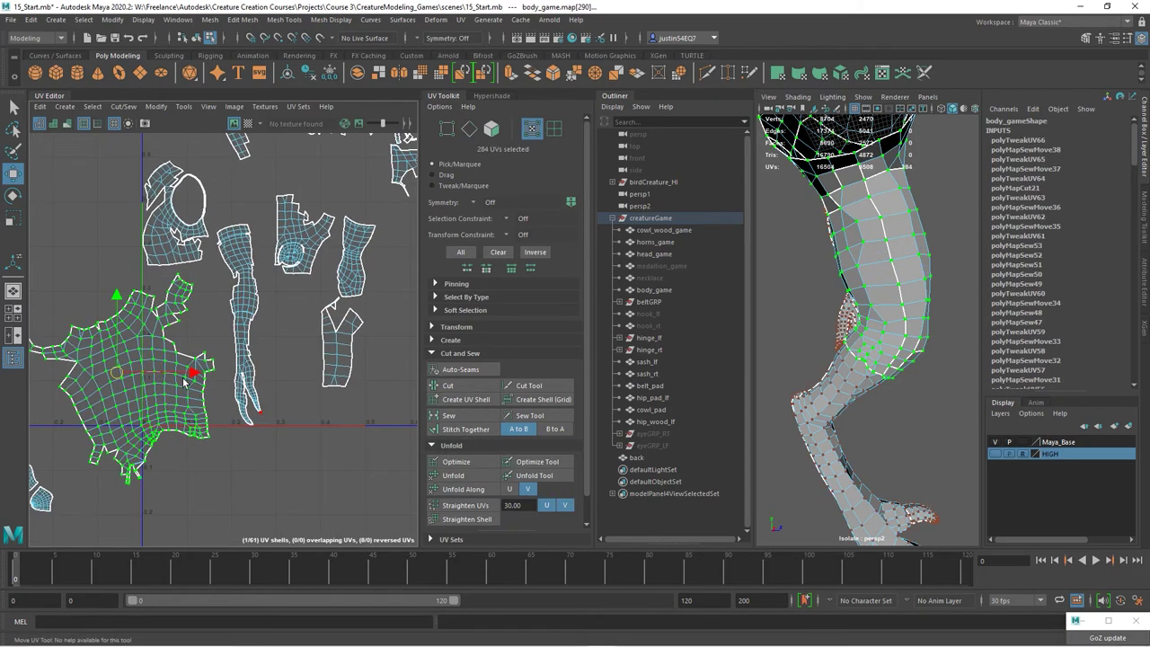
{"action": "middle_click_drag", "start_coordinate": [185, 382], "coordinate": [239, 380], "text": "alt"}
{"action": "left_click_drag", "start_coordinate": [126, 339], "coordinate": [160, 368]}
{"action": "left_click", "coordinate": [448, 414]}
- Detach the thin arm-like strip from the upper leg shell, stitch it to the opposite side and unfold the shell
{"action": "left_click", "coordinate": [463, 400]}
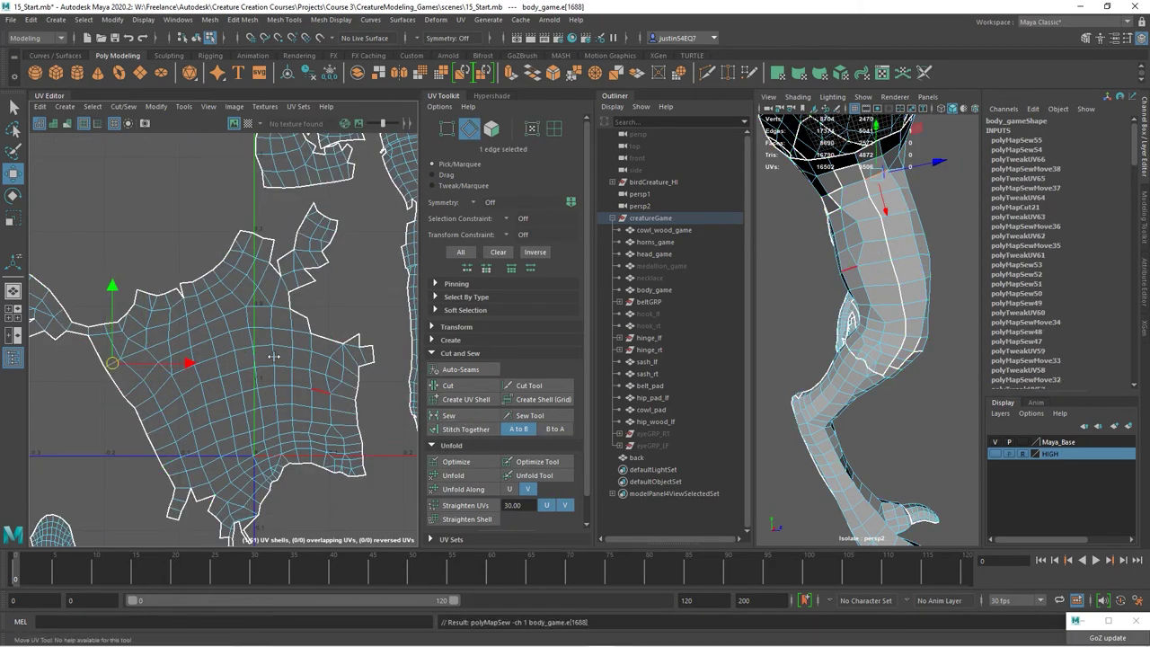
{"action": "left_click", "coordinate": [465, 428]}
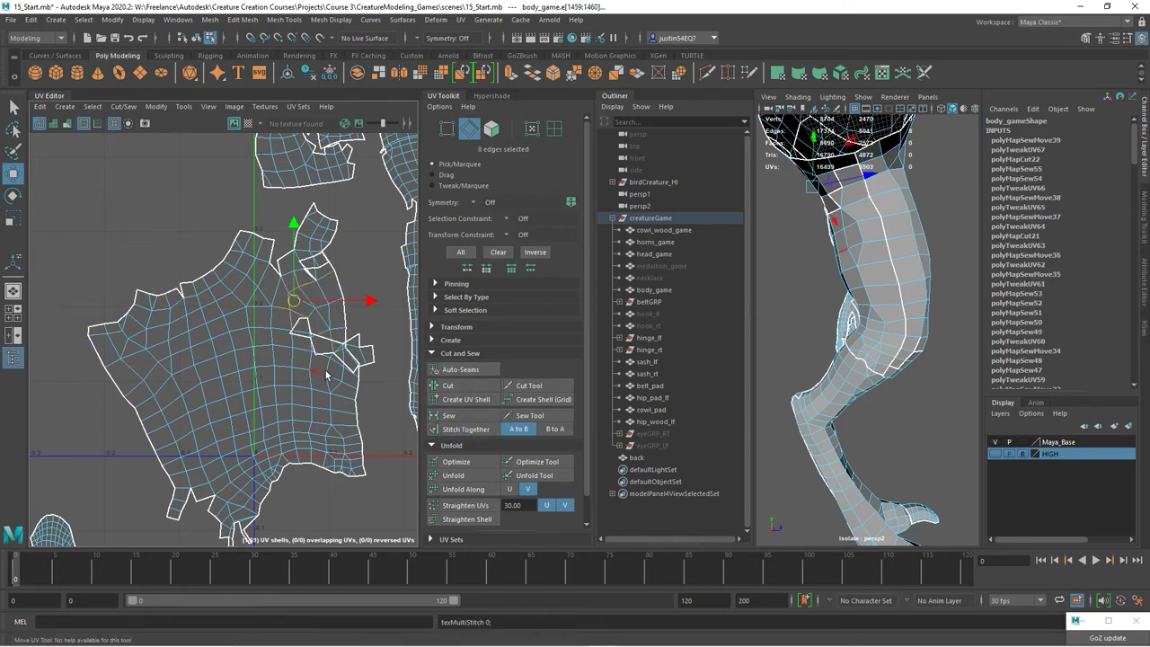
{"action": "right_click_drag", "start_coordinate": [326, 377], "coordinate": [289, 377], "text": "alt"}
{"action": "left_click", "coordinate": [290, 377]}
{"action": "left_click", "coordinate": [453, 475]}
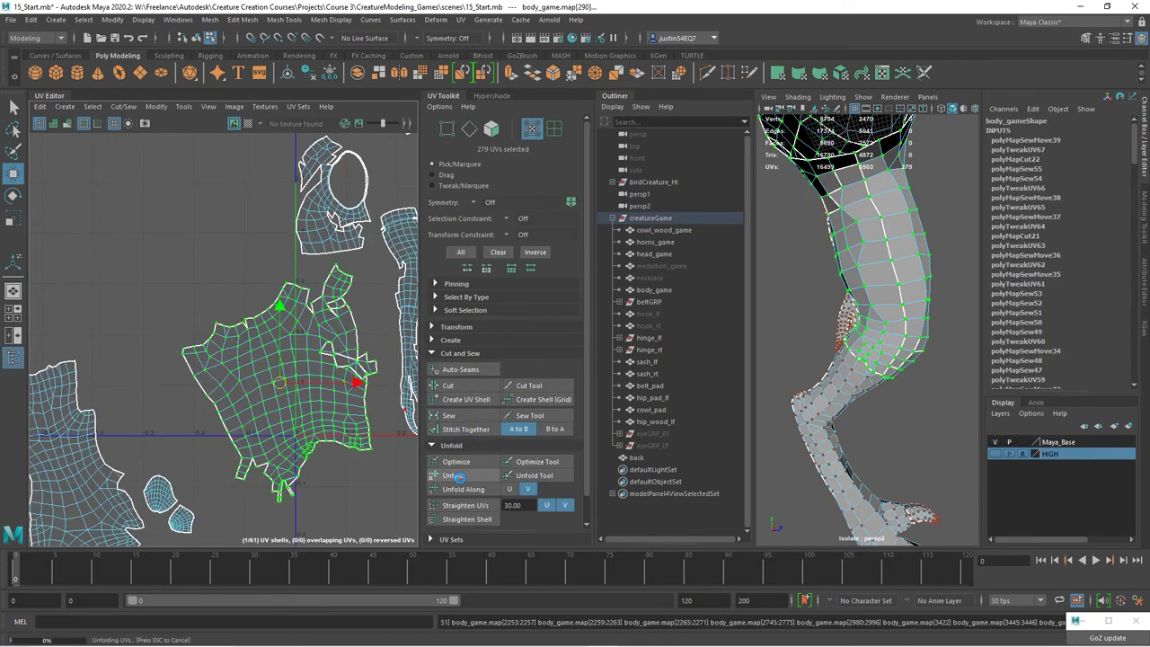
- Sew the V-shaped notch closed edge by edge beside the narrow tab on the upper leg shell's top border
{"action": "left_click_drag", "start_coordinate": [214, 357], "coordinate": [166, 324]}
{"action": "right_click_drag", "start_coordinate": [139, 315], "coordinate": [152, 242], "text": "alt"}
{"action": "left_click", "coordinate": [149, 238]}
{"action": "key", "text": "shift+s"}
{"action": "middle_click_drag", "start_coordinate": [264, 308], "coordinate": [209, 401], "text": "alt"}
{"action": "left_click", "coordinate": [207, 292]}
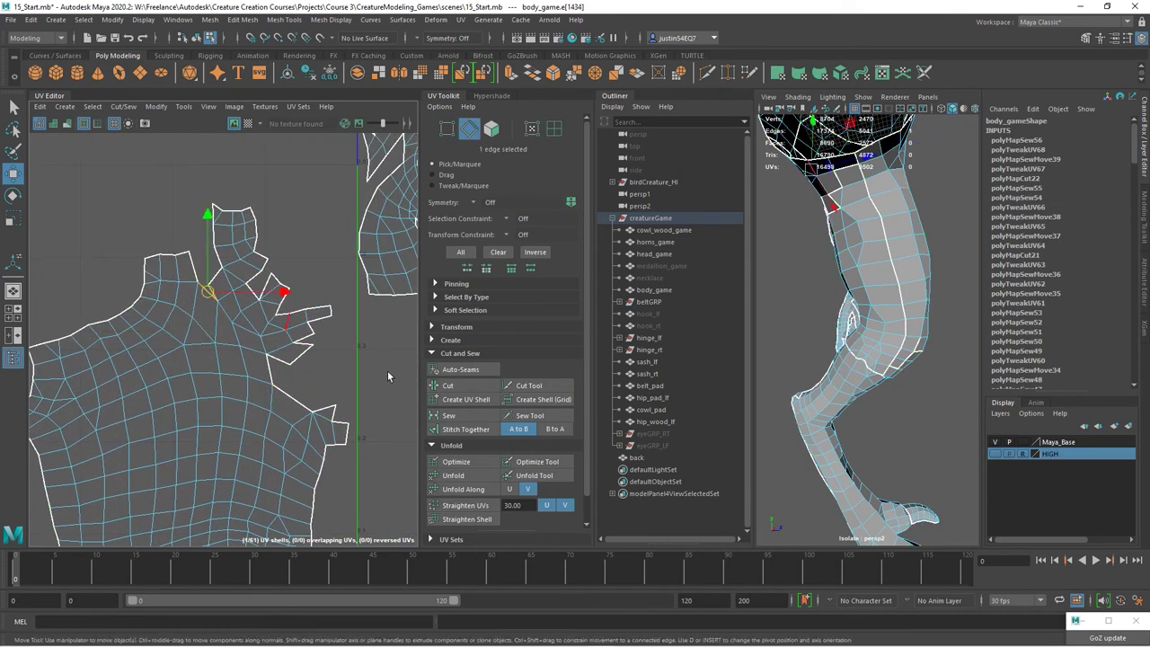
{"action": "left_click", "coordinate": [448, 415]}
{"action": "left_click", "coordinate": [201, 274]}
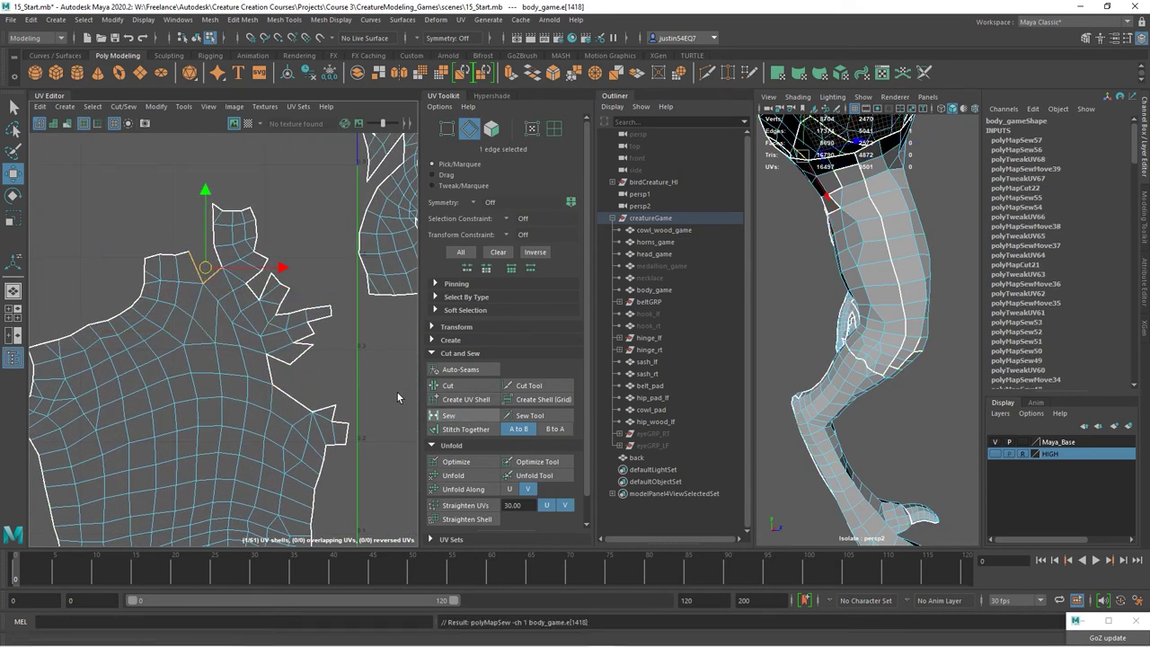
- Stitch the split below the upper leg shell's top tab and sew the first edge of the gap beneath the spikes
{"action": "left_click", "coordinate": [270, 271]}
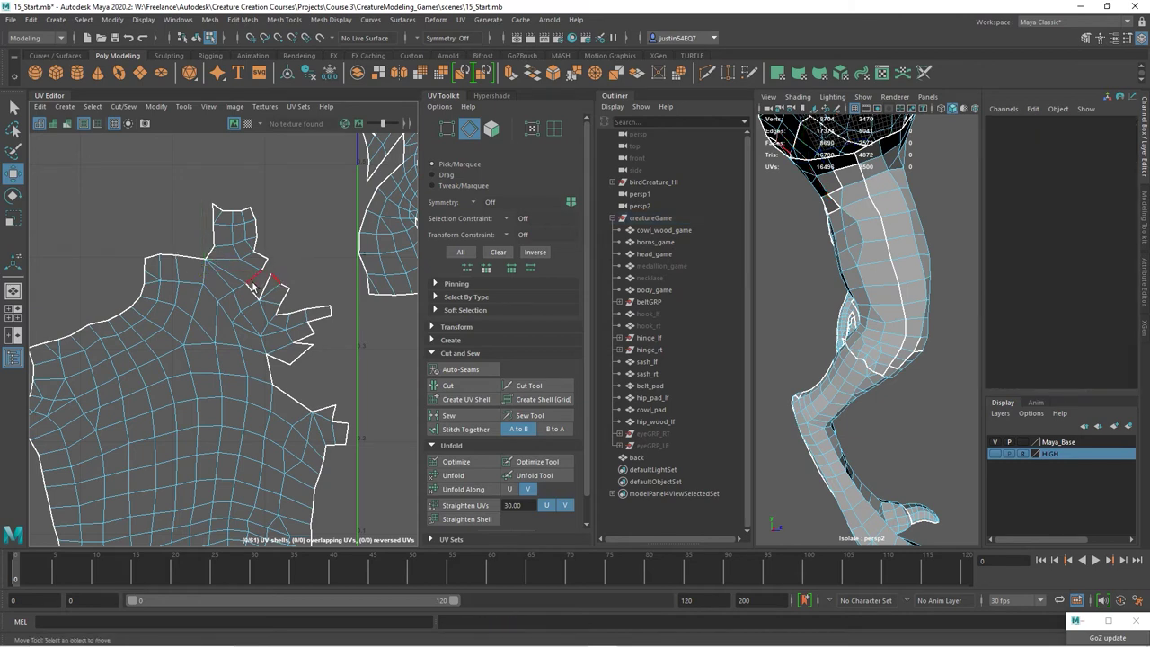
{"action": "left_click_drag", "start_coordinate": [270, 272], "coordinate": [244, 297]}
{"action": "left_click", "coordinate": [460, 430]}
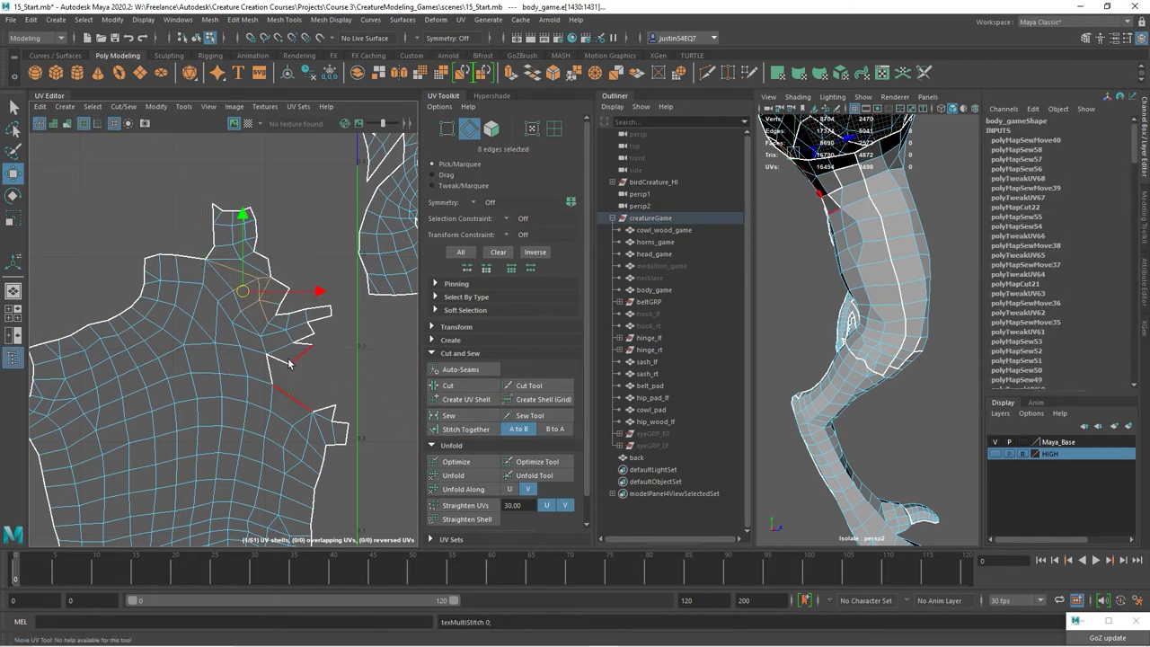
{"action": "left_click", "coordinate": [274, 366]}
{"action": "left_click", "coordinate": [448, 415]}
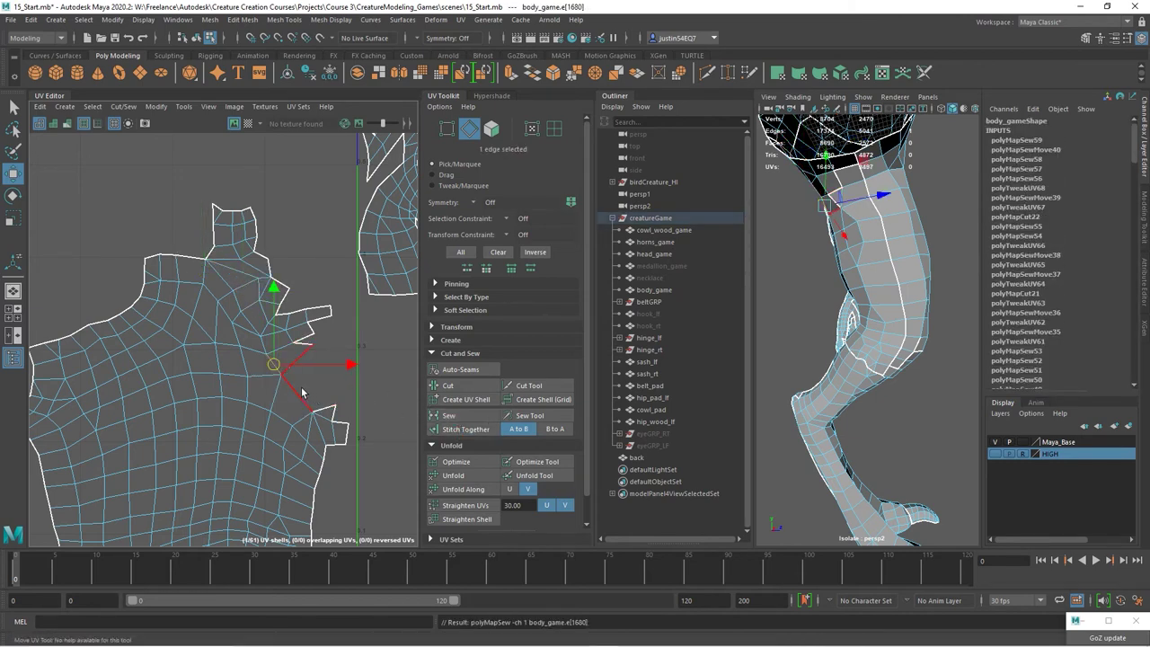
- Sew the remaining gaps beneath the spikes and beside the top tab on the upper leg shell, unfolding the shell in between
{"action": "left_click", "coordinate": [451, 416]}
{"action": "left_click", "coordinate": [455, 477]}
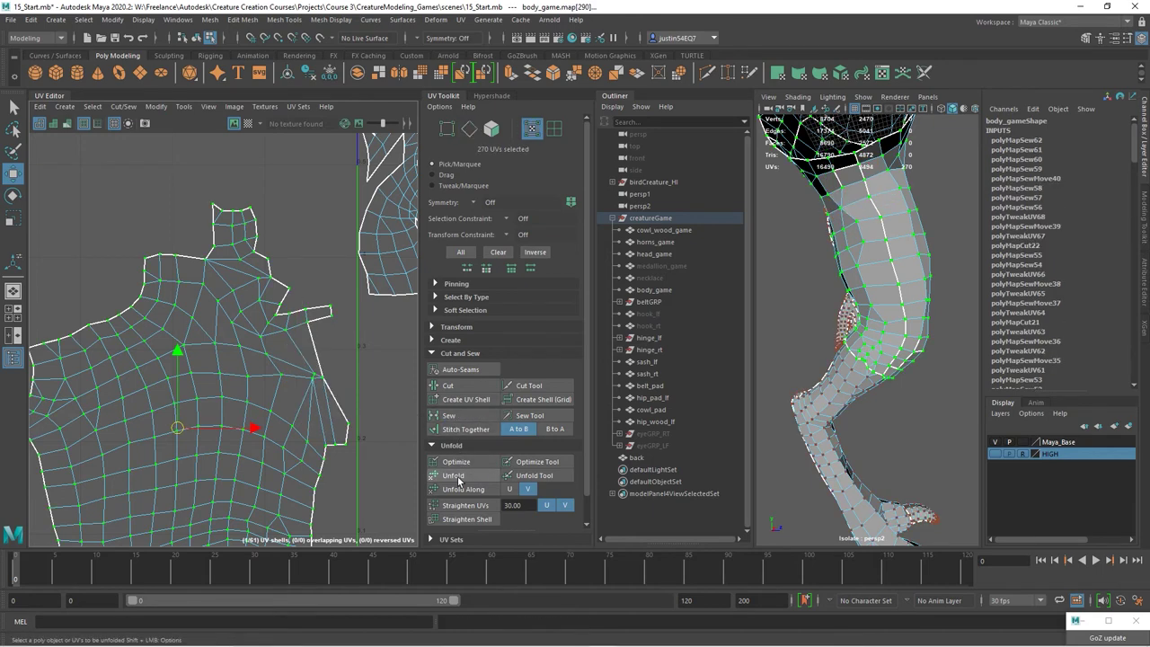
{"action": "right_click_drag", "start_coordinate": [306, 395], "coordinate": [308, 373]}
{"action": "left_click", "coordinate": [313, 380]}
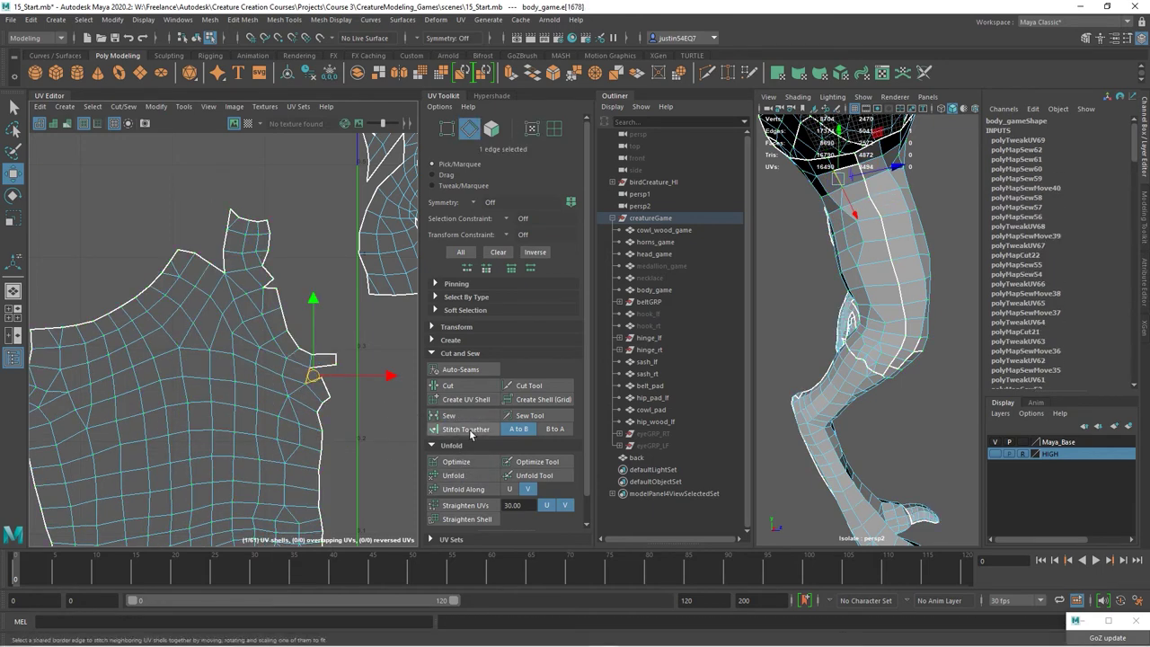
{"action": "left_click", "coordinate": [450, 416]}
{"action": "left_click", "coordinate": [328, 378]}
{"action": "left_click", "coordinate": [449, 416]}
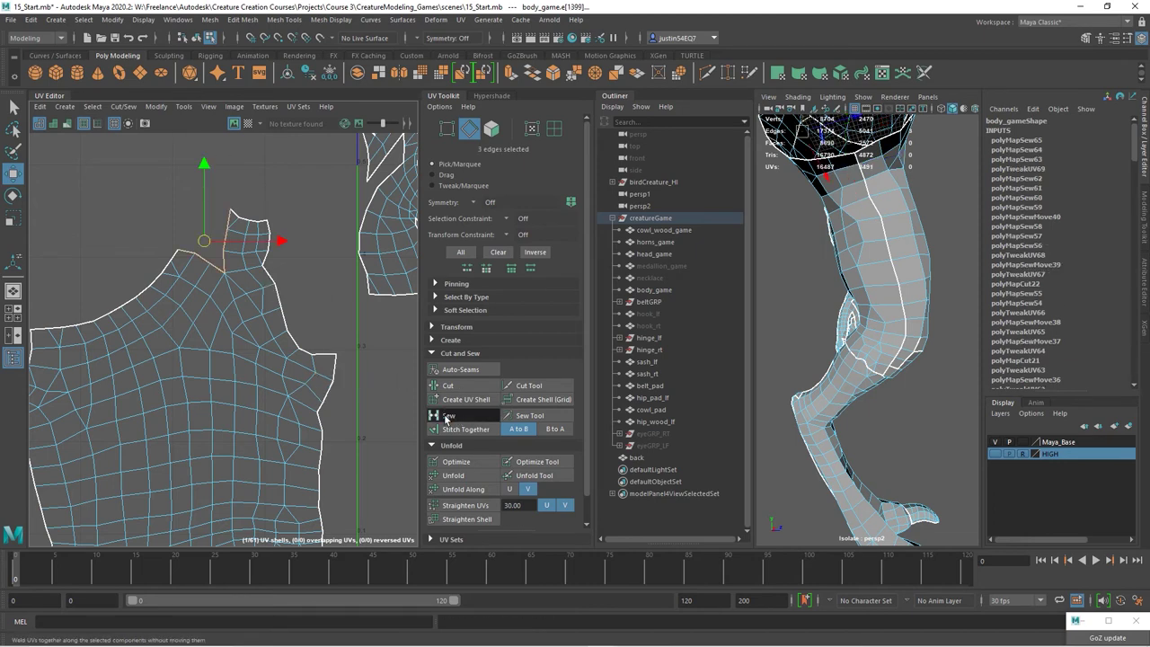
{"action": "left_click", "coordinate": [446, 417]}
- Sew the notch between the side tab and the narrow strips on the upper leg shell's lower border and unfold the shell
{"action": "right_click_drag", "start_coordinate": [345, 429], "coordinate": [235, 409], "text": "alt"}
{"action": "middle_click_drag", "start_coordinate": [235, 409], "coordinate": [280, 205], "text": "alt"}
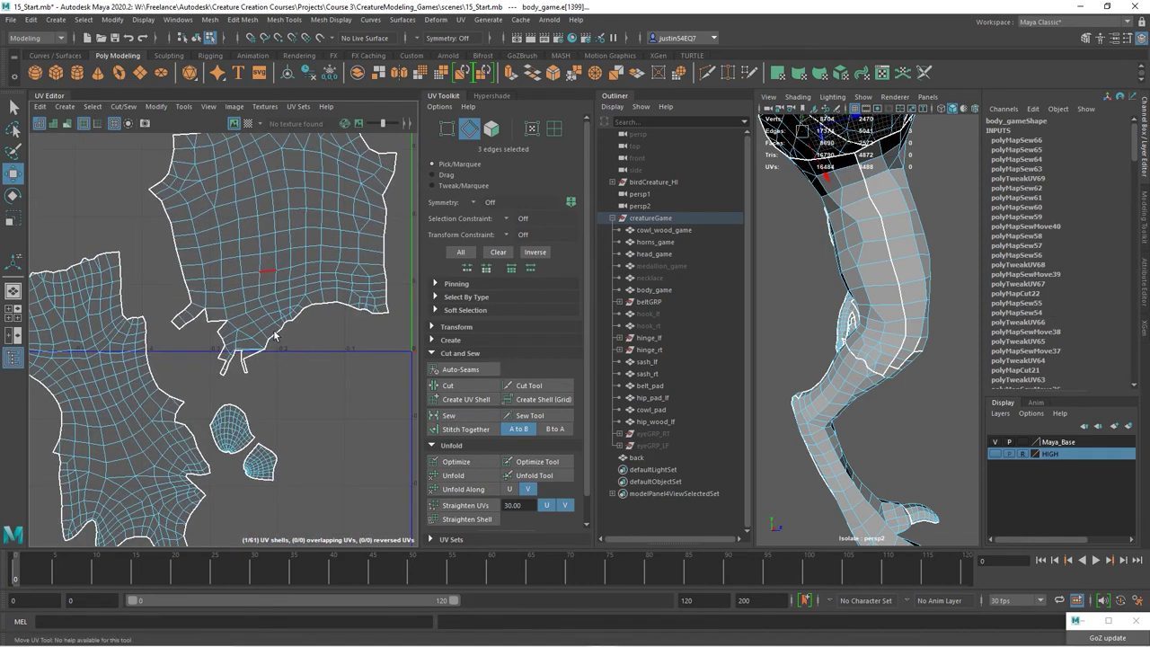
{"action": "scroll", "coordinate": [275, 335], "scroll_direction": "up", "scroll_amount": 4}
{"action": "left_click", "coordinate": [178, 315]}
{"action": "left_click", "coordinate": [141, 306], "text": "shift"}
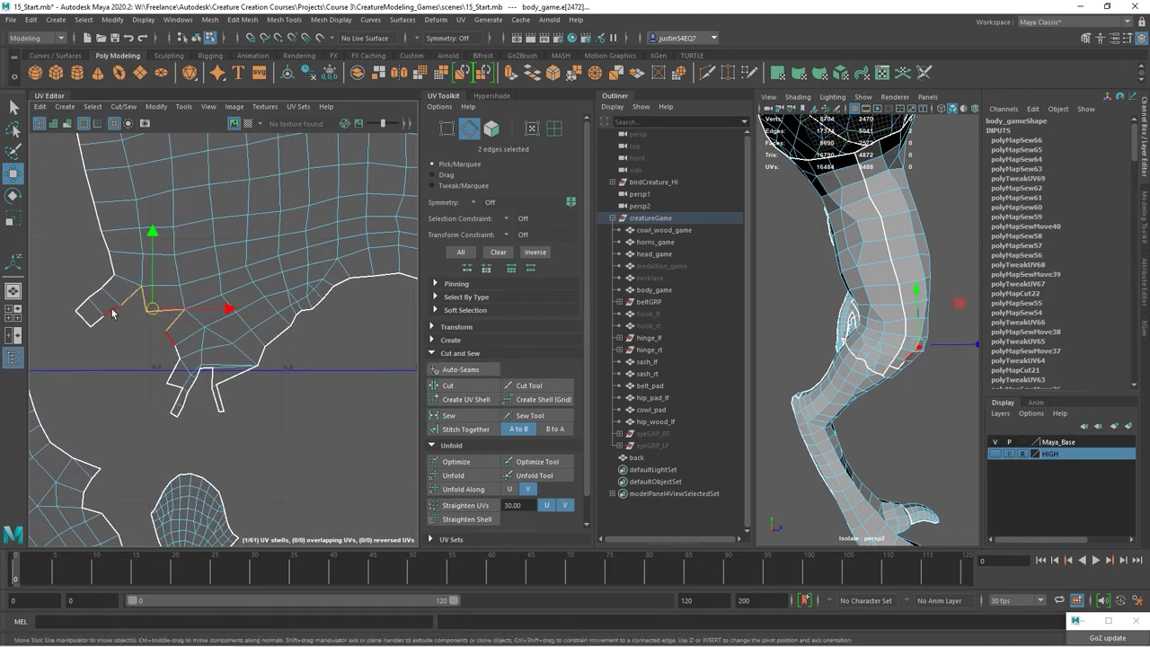
{"action": "left_click", "coordinate": [448, 415]}
{"action": "right_click_drag", "start_coordinate": [193, 284], "coordinate": [312, 418]}
{"action": "left_click", "coordinate": [287, 290]}
{"action": "key", "text": "ctrl+u"}
- Cut the small stub off the upper leg shell's lower-left corner and stitch it to the lower-right corner
{"action": "right_click_drag", "start_coordinate": [198, 325], "coordinate": [196, 294]}
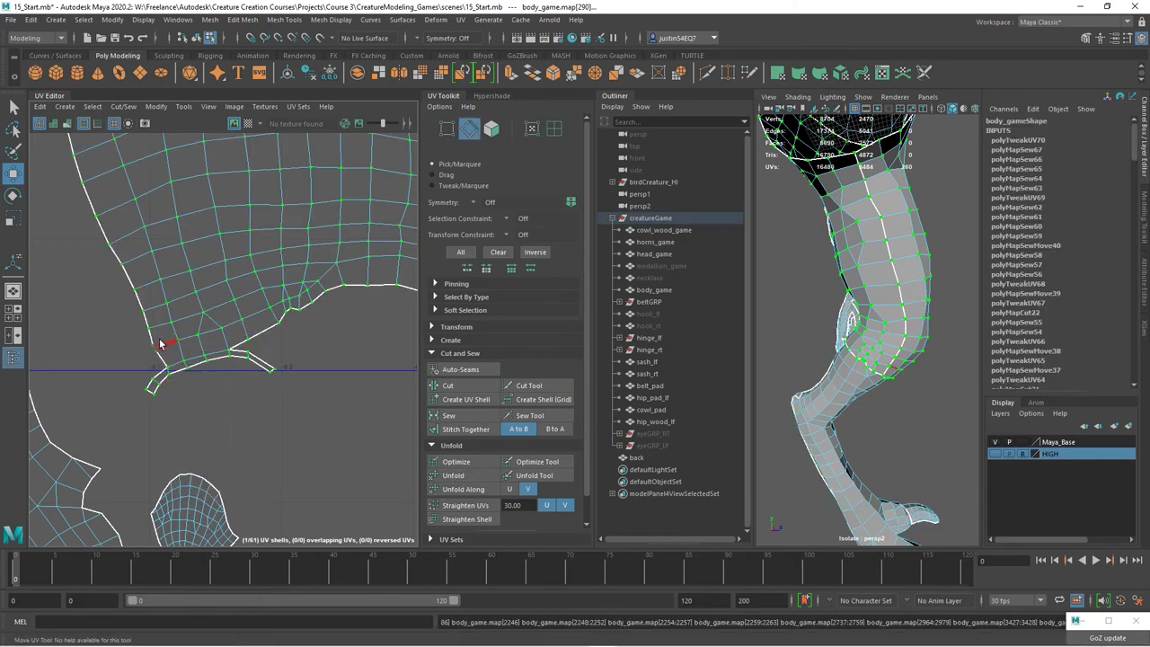
{"action": "left_click", "coordinate": [168, 366]}
{"action": "left_click", "coordinate": [448, 385]}
{"action": "double_click", "coordinate": [150, 392]}
{"action": "middle_click_drag", "start_coordinate": [290, 365], "coordinate": [85, 393], "text": "alt"}
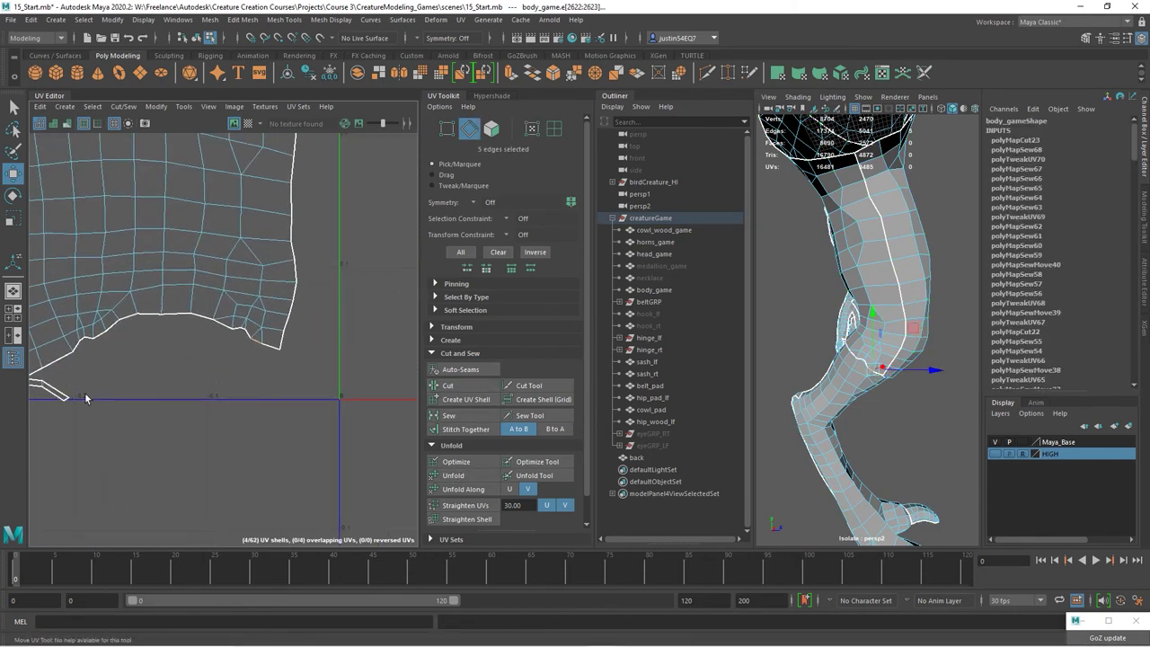
{"action": "middle_click_drag", "start_coordinate": [179, 358], "coordinate": [347, 342], "text": "alt"}
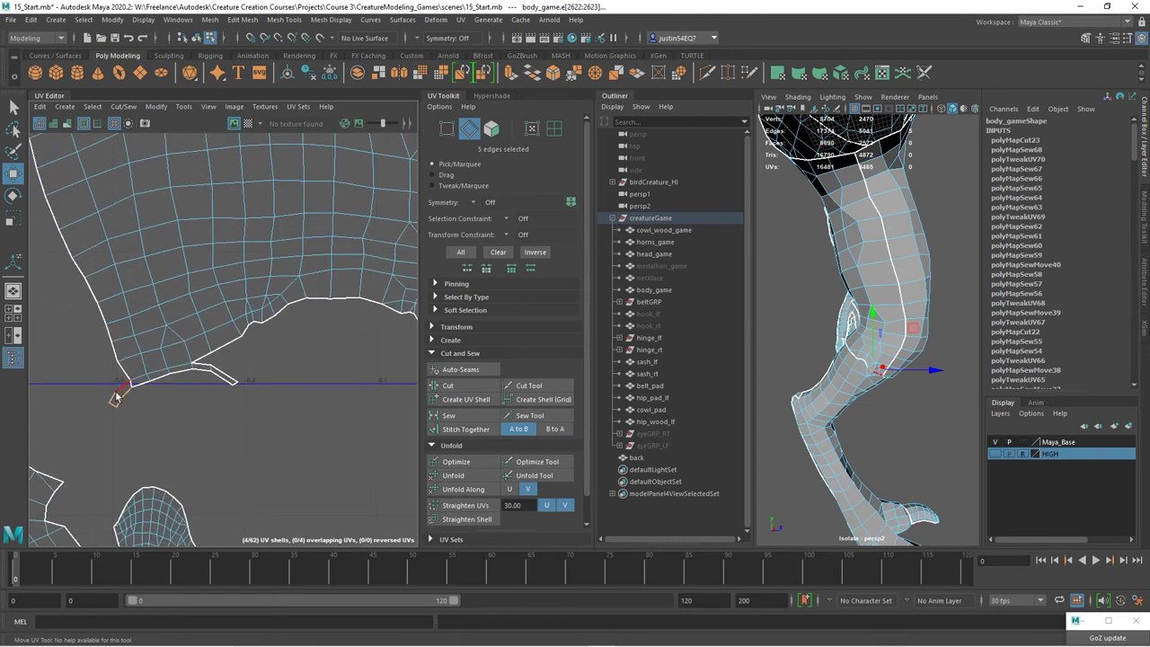
{"action": "middle_click_drag", "start_coordinate": [260, 382], "coordinate": [135, 426], "text": "alt"}
{"action": "left_click", "coordinate": [313, 373]}
{"action": "left_click_drag", "start_coordinate": [858, 359], "coordinate": [871, 354], "text": "alt"}
{"action": "left_click", "coordinate": [469, 431]}
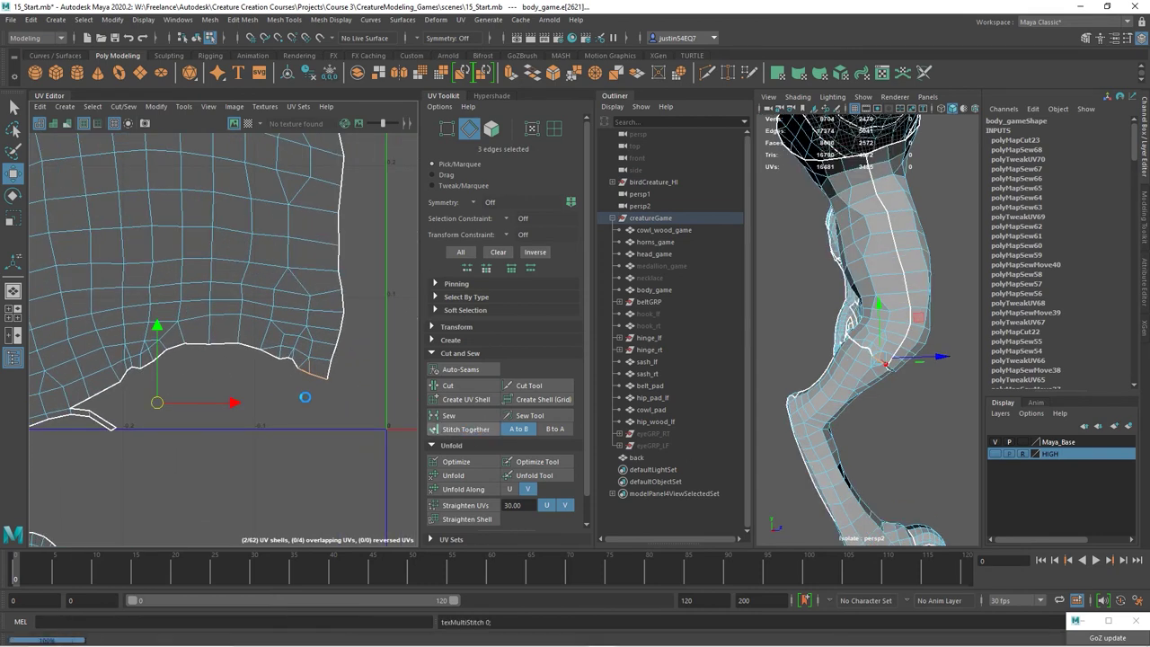
- Stitch the matching knee edges along the upper leg shell's curved lower border and sew the gap beside the hanging strip
{"action": "left_click_drag", "start_coordinate": [294, 370], "coordinate": [295, 371]}
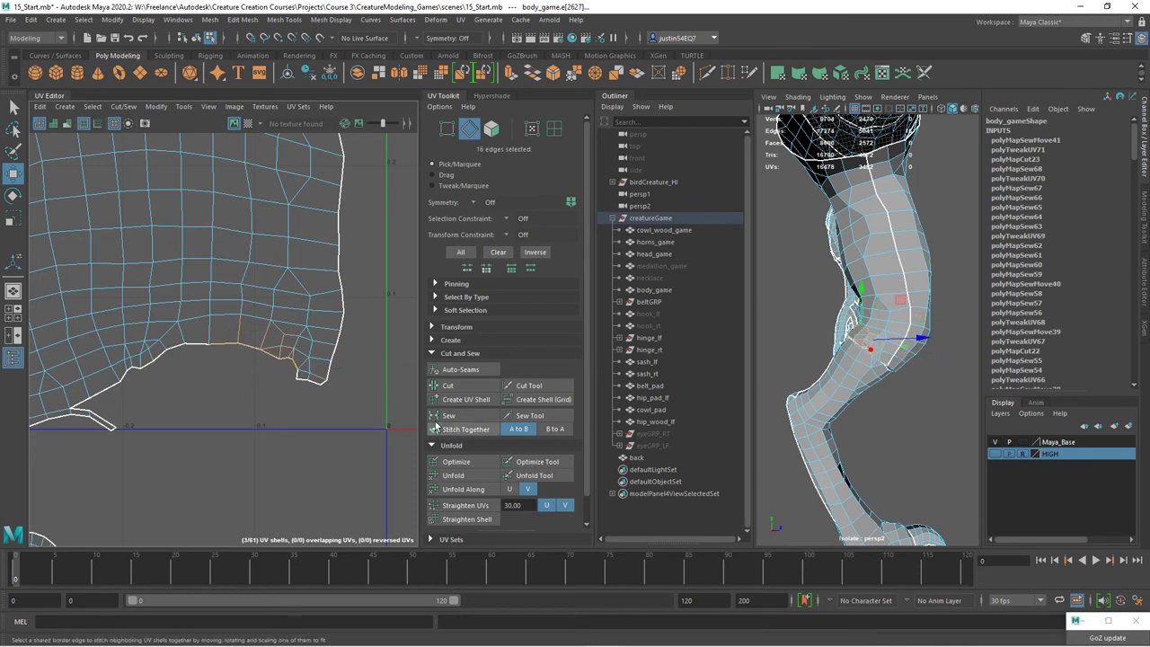
{"action": "left_click", "coordinate": [452, 428]}
{"action": "middle_click_drag", "start_coordinate": [204, 374], "coordinate": [271, 369], "text": "alt"}
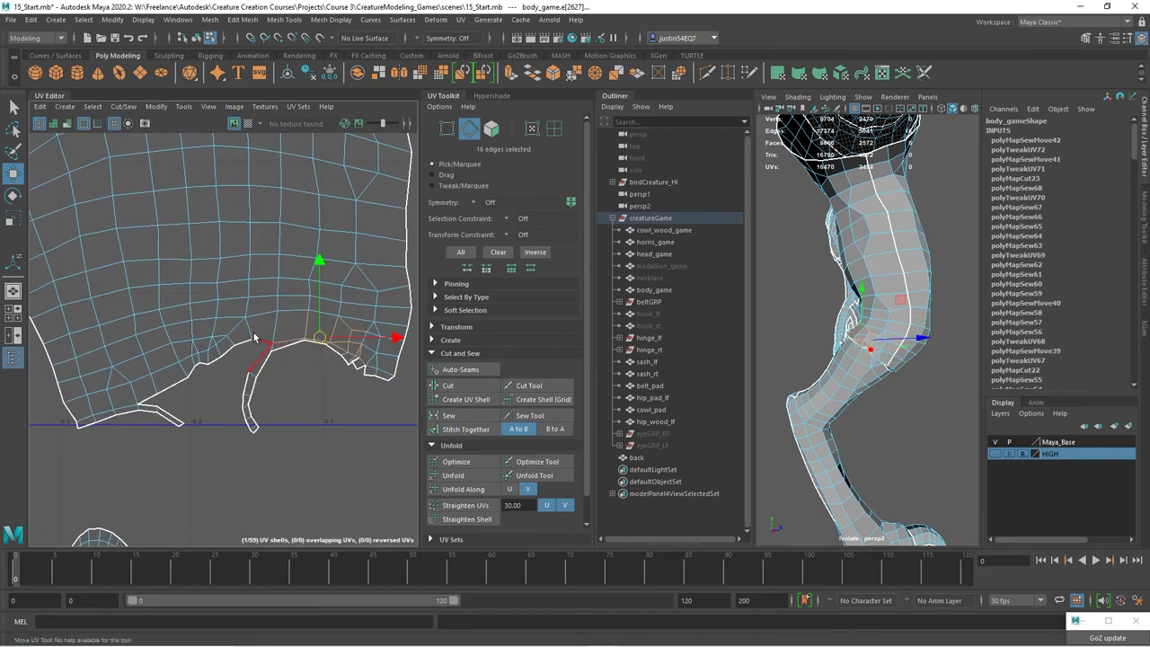
{"action": "left_click_drag", "start_coordinate": [238, 345], "coordinate": [228, 356]}
{"action": "left_click", "coordinate": [455, 417]}
- Close the hanging strip's remaining border edges against the upper leg shell and unfold the whole shell
{"action": "double_click", "coordinate": [239, 393]}
{"action": "left_click", "coordinate": [449, 428]}
{"action": "right_click_drag", "start_coordinate": [211, 356], "coordinate": [246, 354]}
{"action": "double_click", "coordinate": [247, 358]}
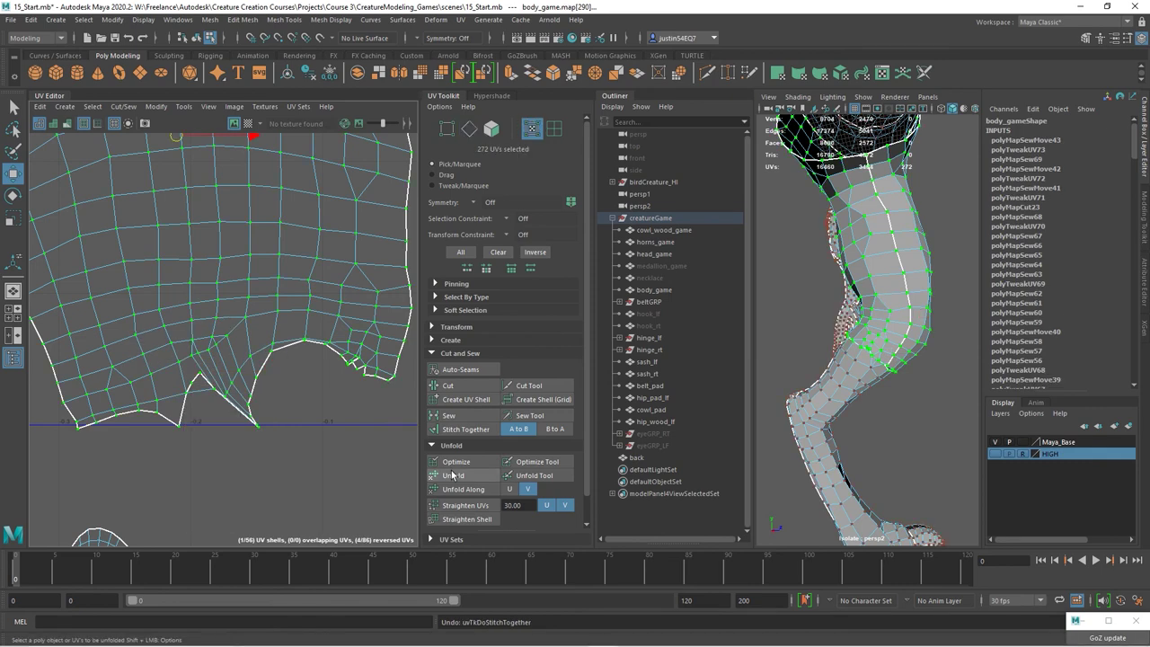
{"action": "left_click", "coordinate": [452, 472]}
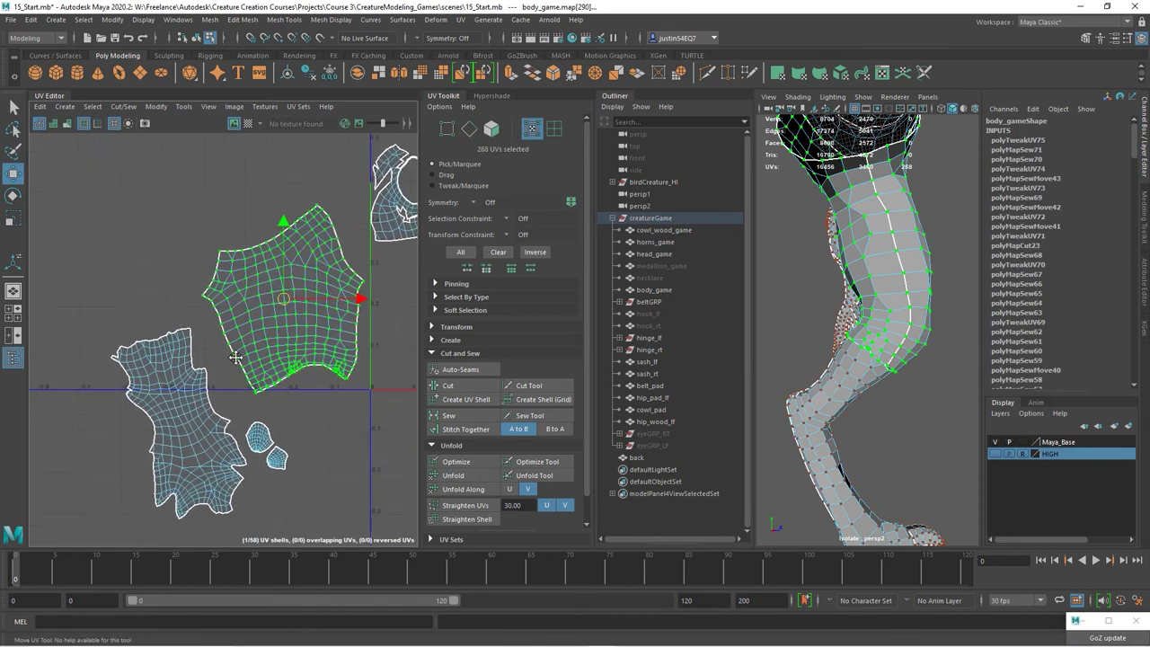
- Rotate the lower leg shell upright and space it, the two small foot shells and the upper leg shell apart outside the main UV tile
{"action": "middle_click_drag", "start_coordinate": [224, 440], "coordinate": [216, 388], "text": "alt"}
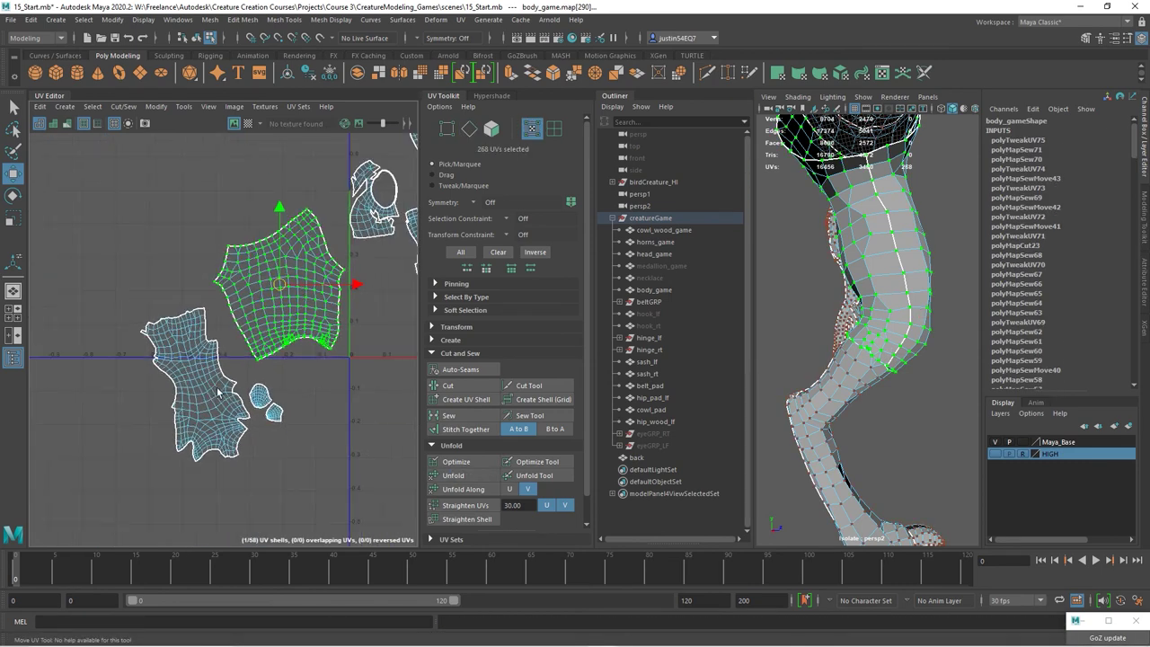
{"action": "key", "text": "e"}
{"action": "left_click_drag", "start_coordinate": [263, 363], "coordinate": [268, 386]}
{"action": "key", "text": "w"}
{"action": "left_click_drag", "start_coordinate": [272, 384], "coordinate": [150, 385]}
{"action": "left_click_drag", "start_coordinate": [318, 378], "coordinate": [184, 498]}
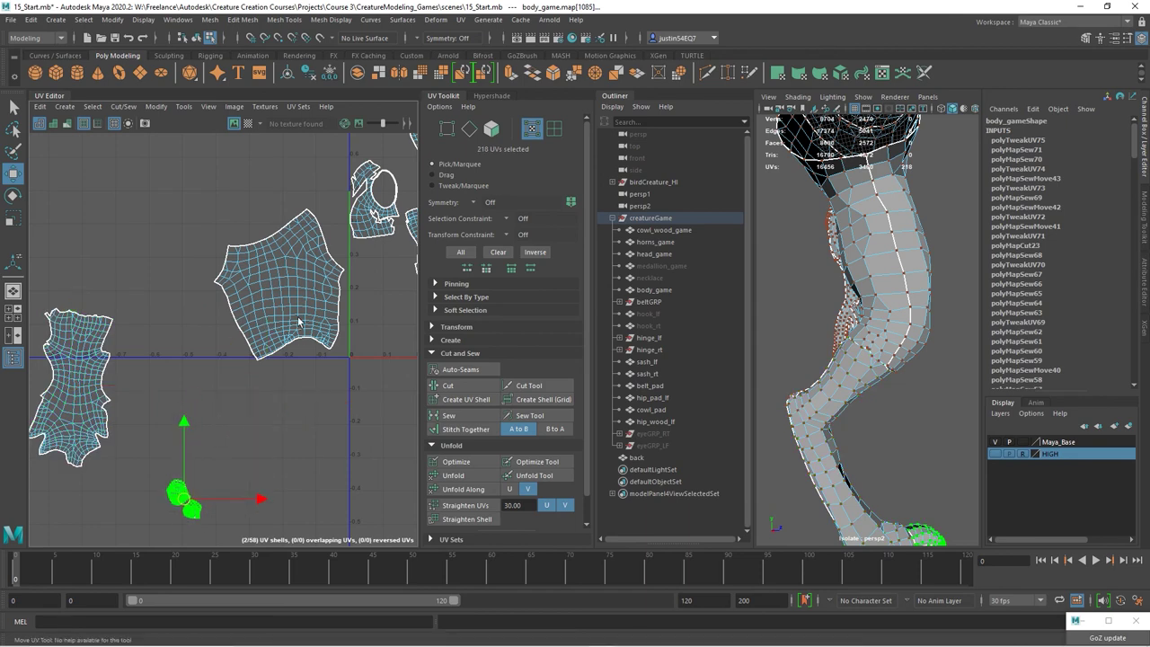
{"action": "left_click", "coordinate": [294, 319]}
{"action": "left_click_drag", "start_coordinate": [281, 283], "coordinate": [221, 328]}
- Move the oval upper-back shell and the waist band shell closer to the finished leg shells outside the main UV tile
{"action": "left_click_drag", "start_coordinate": [856, 357], "coordinate": [783, 378], "text": "alt"}
{"action": "right_click_drag", "start_coordinate": [783, 378], "coordinate": [736, 381], "text": "alt"}
{"action": "middle_click_drag", "start_coordinate": [809, 254], "coordinate": [815, 339], "text": "alt"}
{"action": "right_click_drag", "start_coordinate": [252, 270], "coordinate": [220, 270], "text": "alt"}
{"action": "middle_click_drag", "start_coordinate": [208, 247], "coordinate": [226, 329], "text": "alt"}
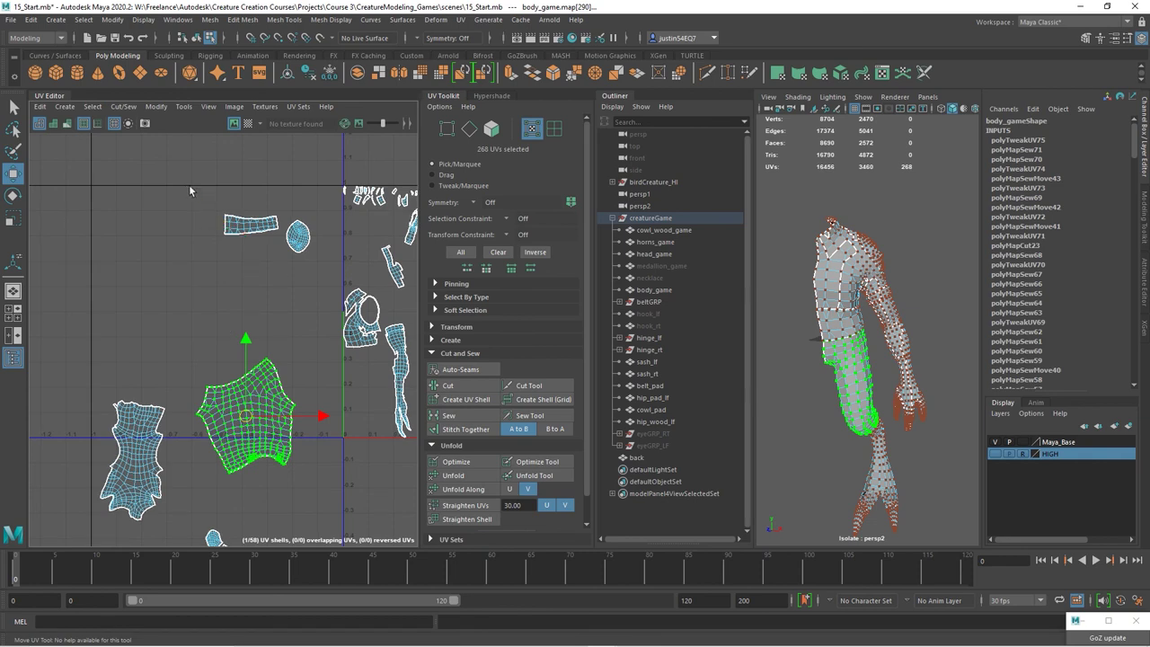
{"action": "left_click", "coordinate": [295, 229]}
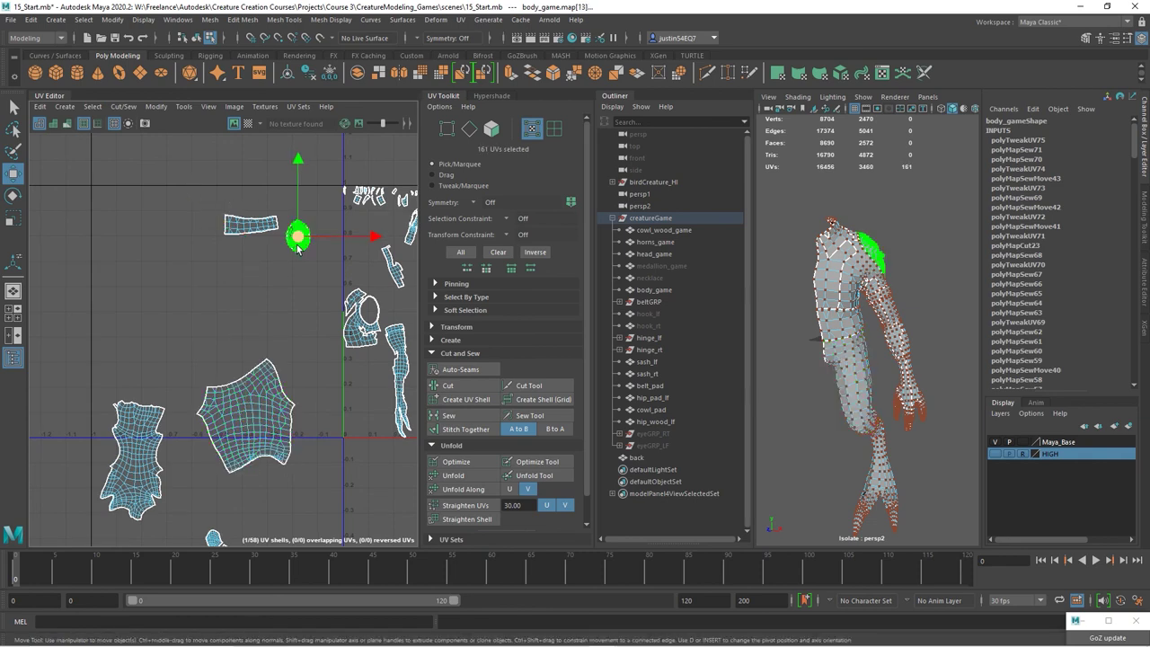
{"action": "left_click", "coordinate": [247, 220]}
{"action": "left_click_drag", "start_coordinate": [251, 225], "coordinate": [168, 293]}
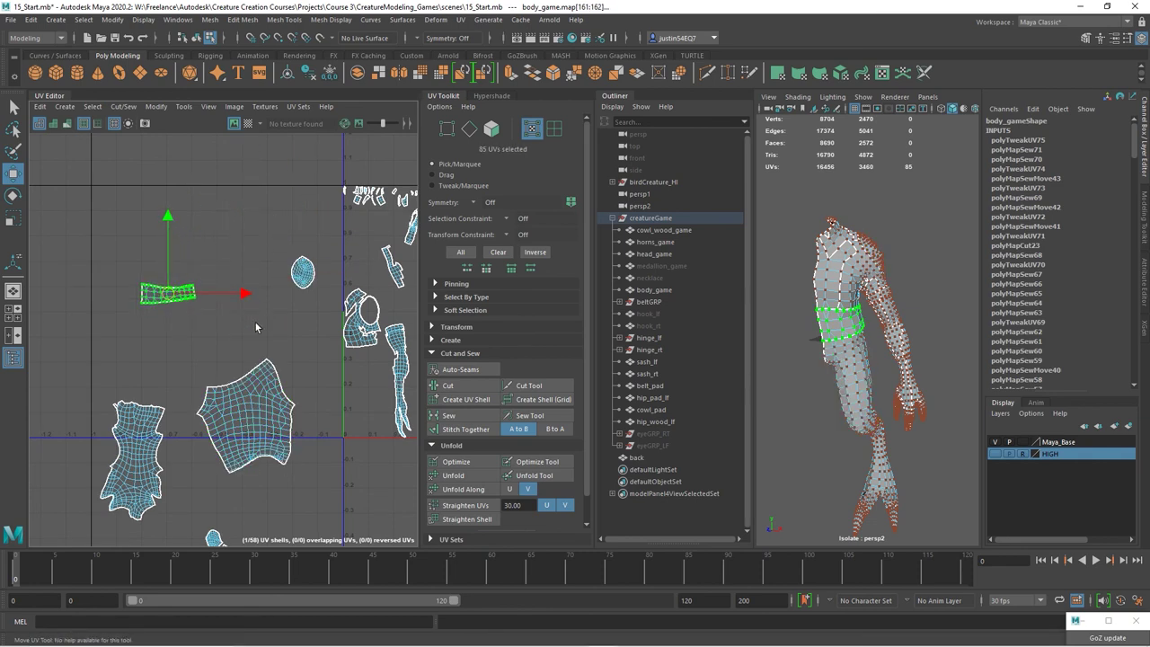
{"action": "middle_click_drag", "start_coordinate": [294, 345], "coordinate": [94, 307], "text": "alt"}
{"action": "right_click_drag", "start_coordinate": [93, 306], "coordinate": [416, 369], "text": "alt"}
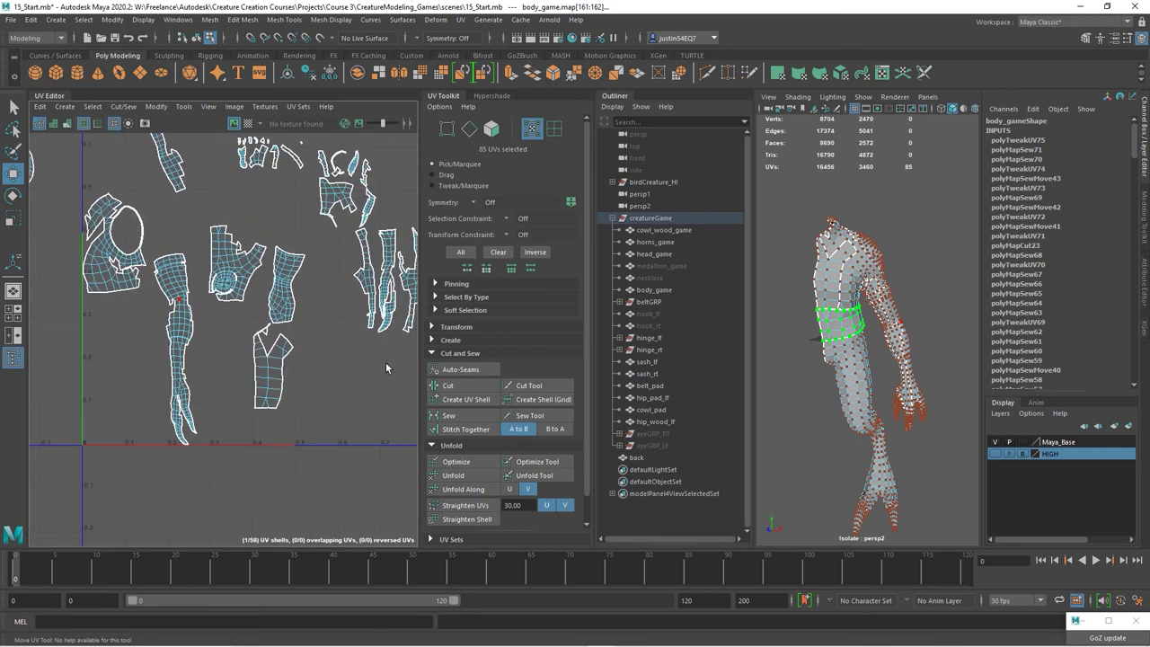